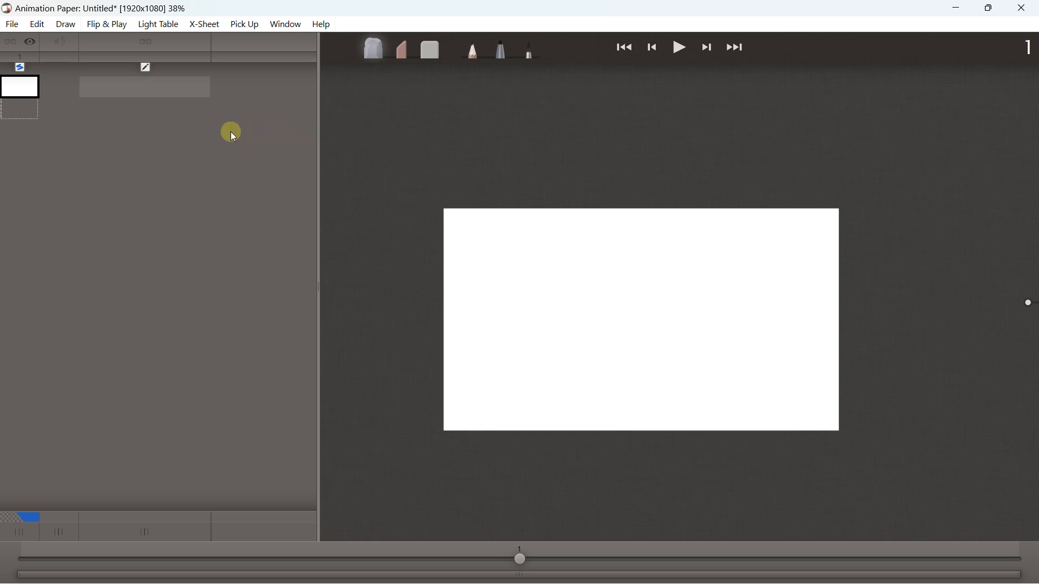
pyautogui.click(13, 26)
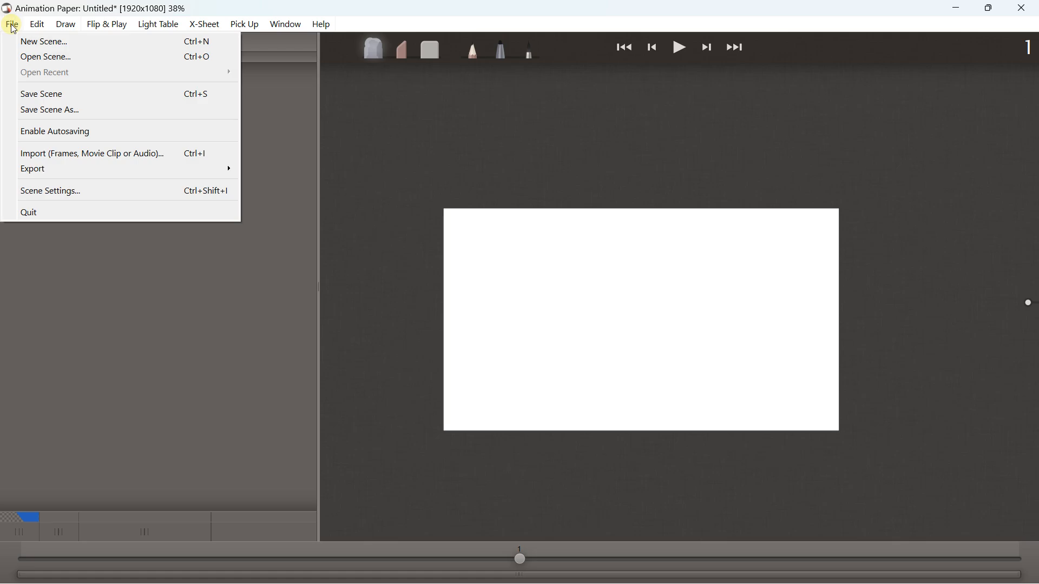
pyautogui.moveTo(40, 30)
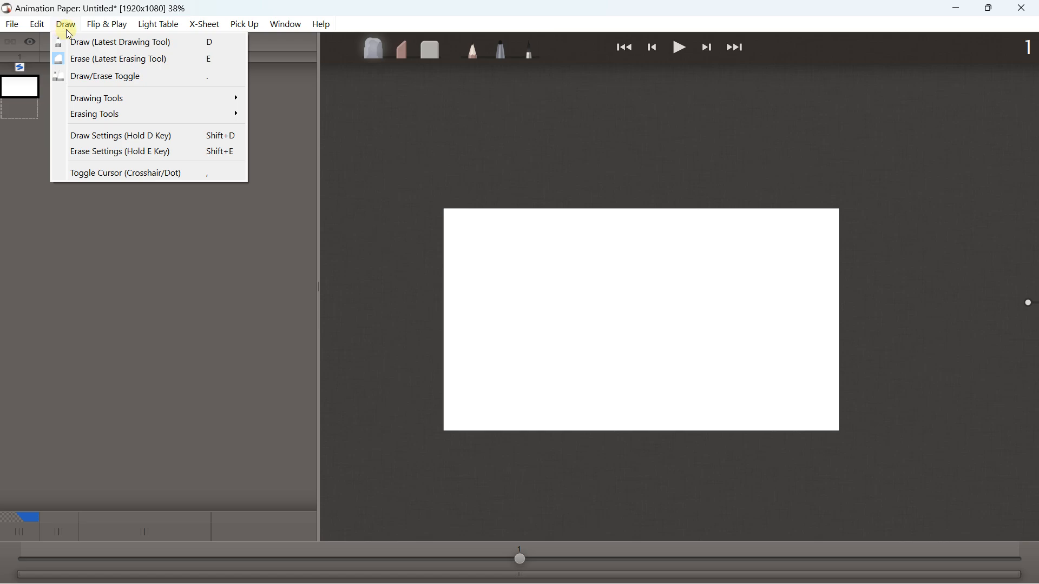
pyautogui.moveTo(104, 29)
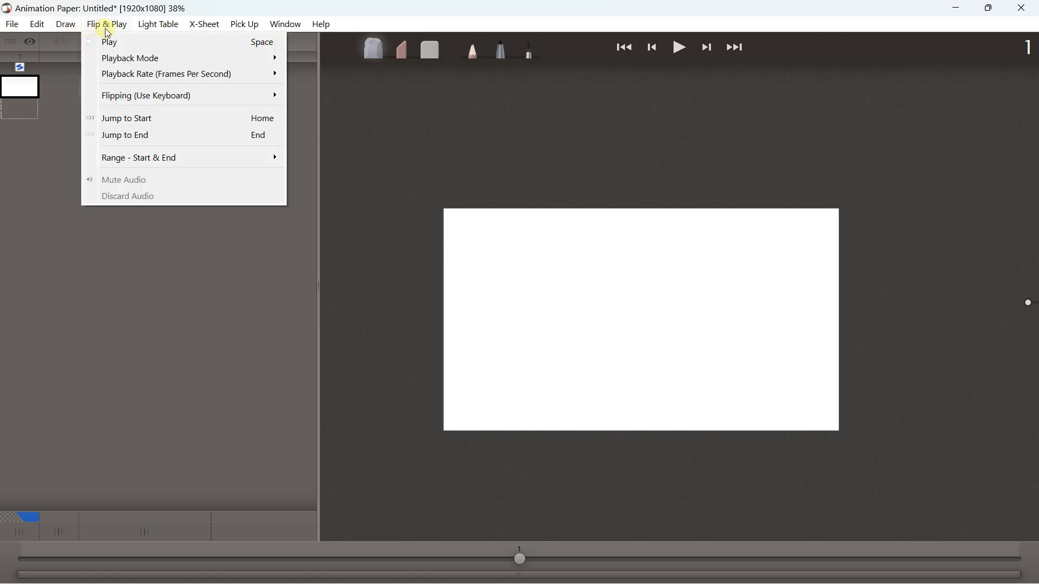
pyautogui.moveTo(150, 34)
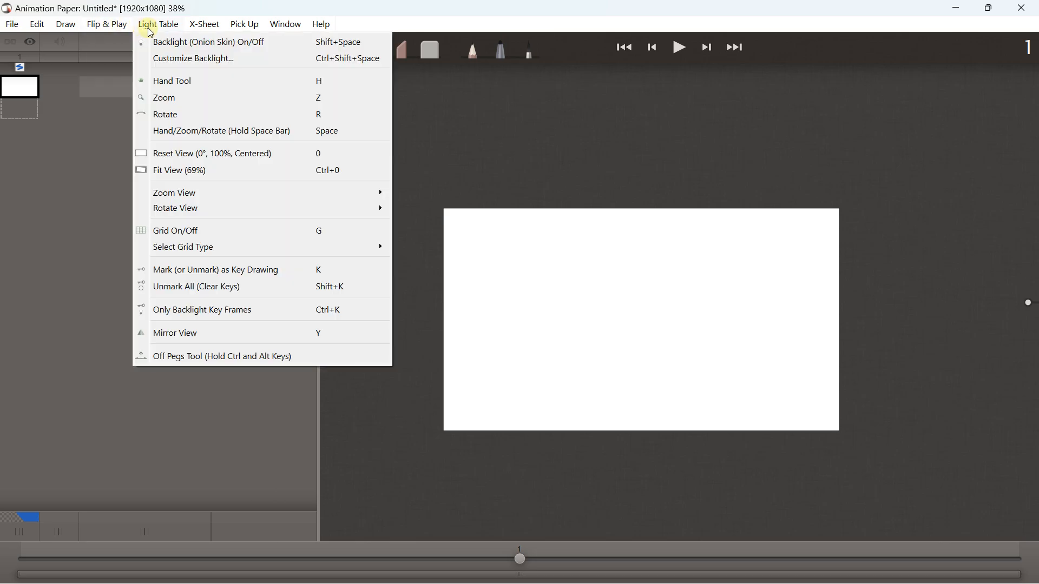
pyautogui.moveTo(204, 32)
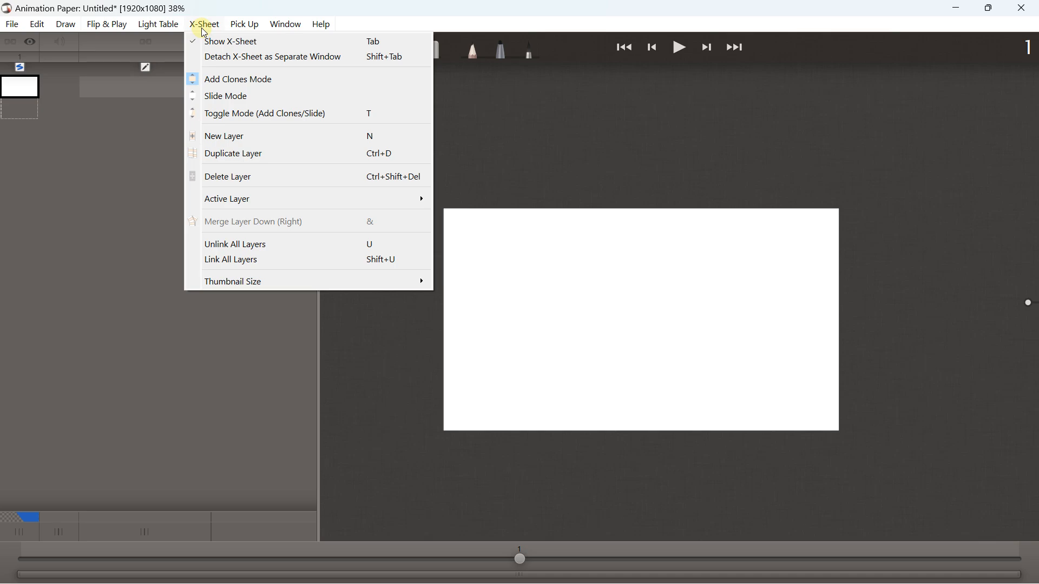
pyautogui.moveTo(248, 33)
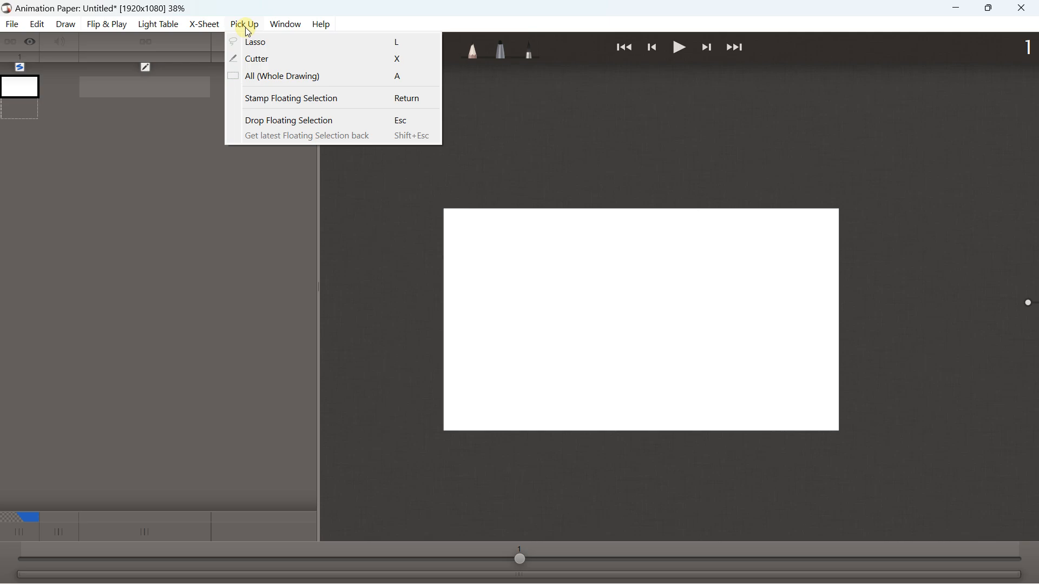
pyautogui.moveTo(282, 27)
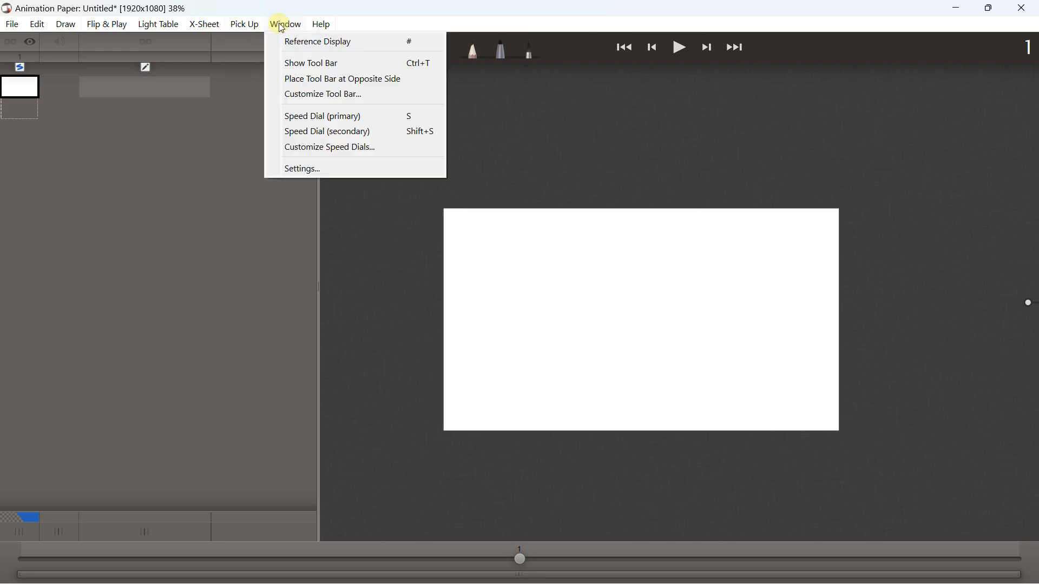
pyautogui.moveTo(326, 27)
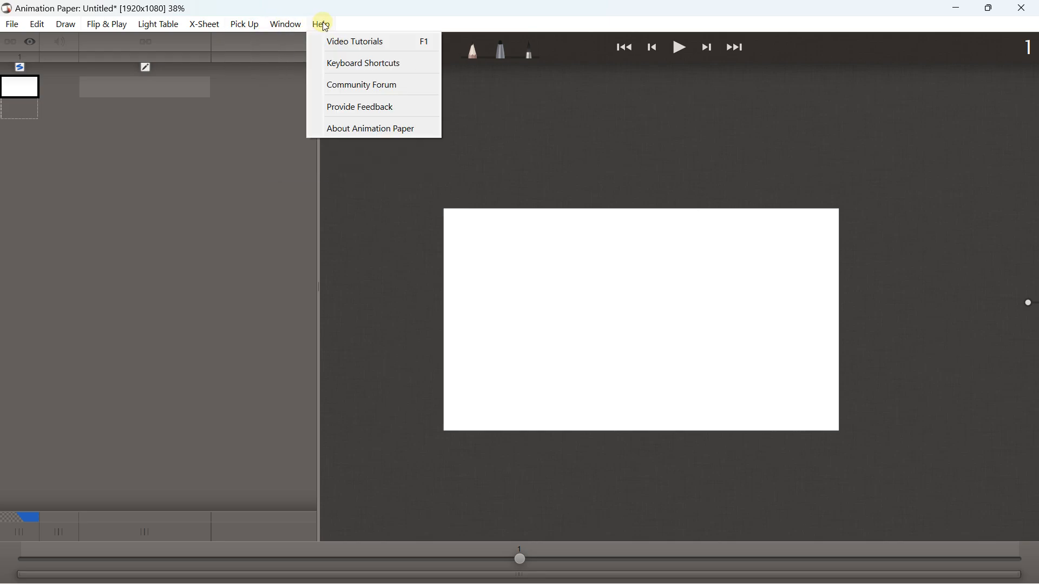
pyautogui.click(306, 186)
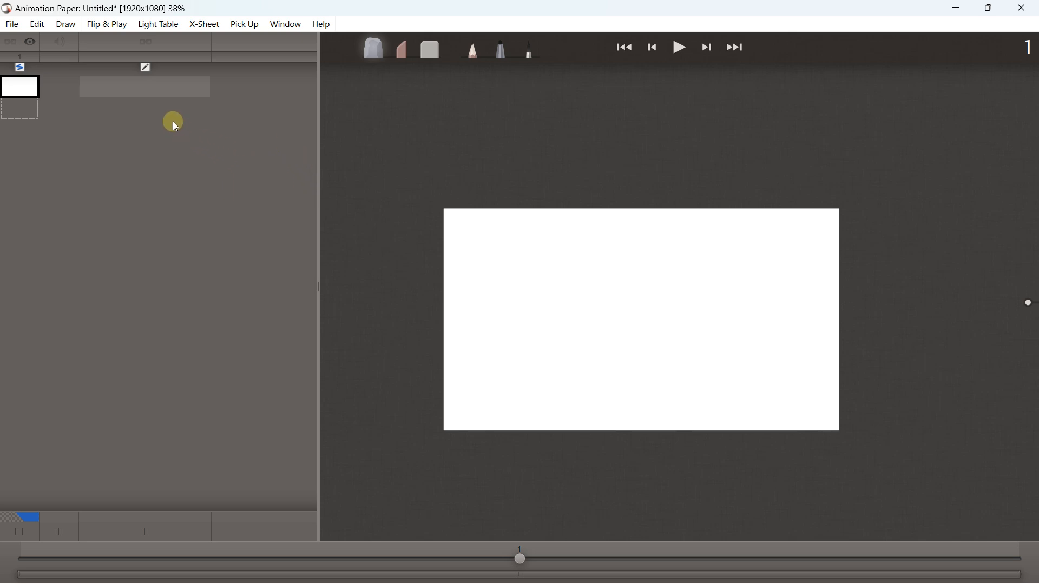
# - Narrow the X-Sheet area to give the canvas more room and reveal the tool bar beside the canvas
pyautogui.moveTo(320, 111); pyautogui.dragTo(272, 130)
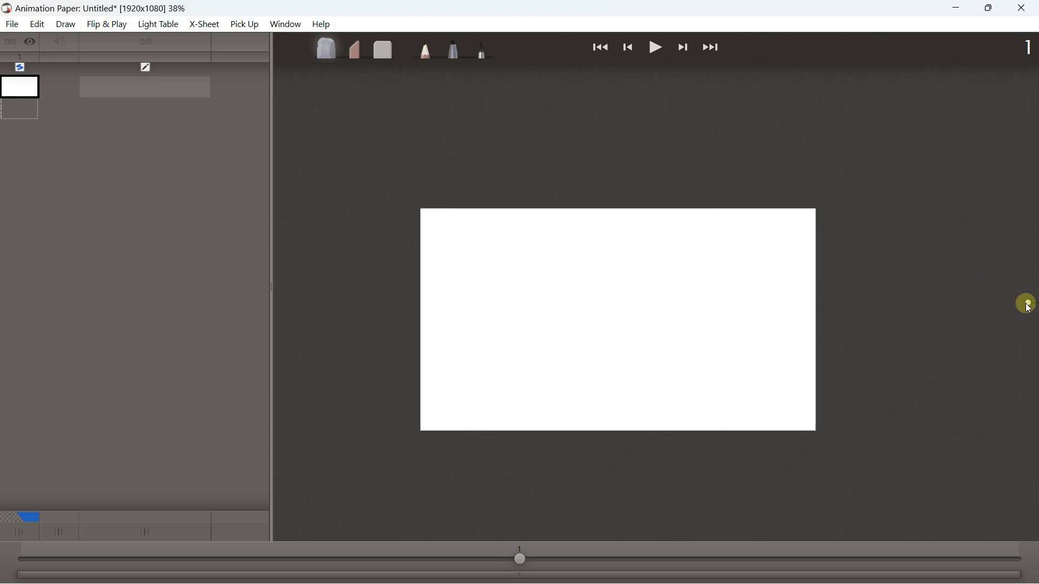
pyautogui.moveTo(1028, 303)
pyautogui.click(1026, 302)
pyautogui.click(995, 228)
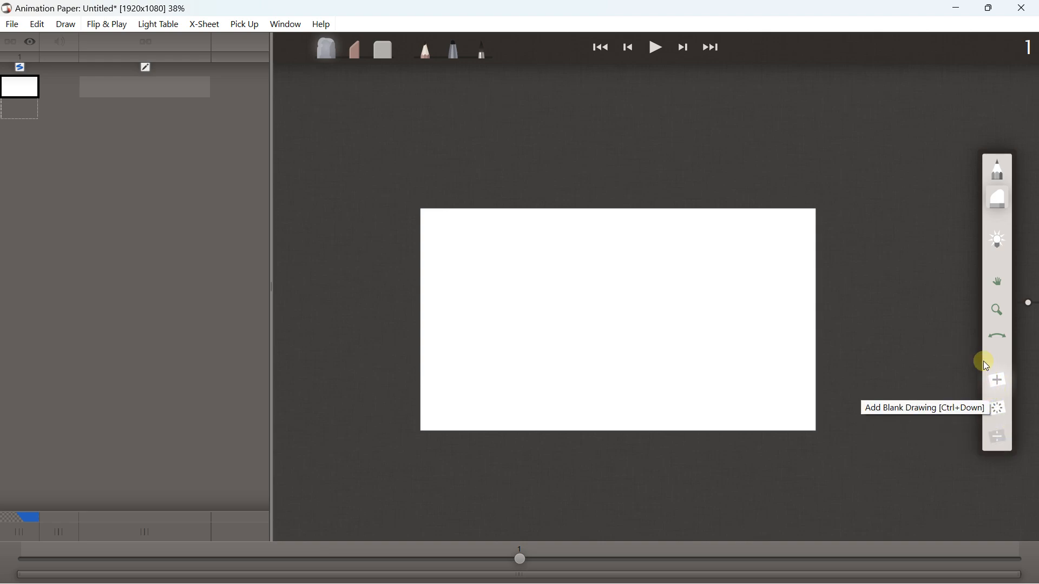
pyautogui.click(64, 28)
pyautogui.click(65, 26)
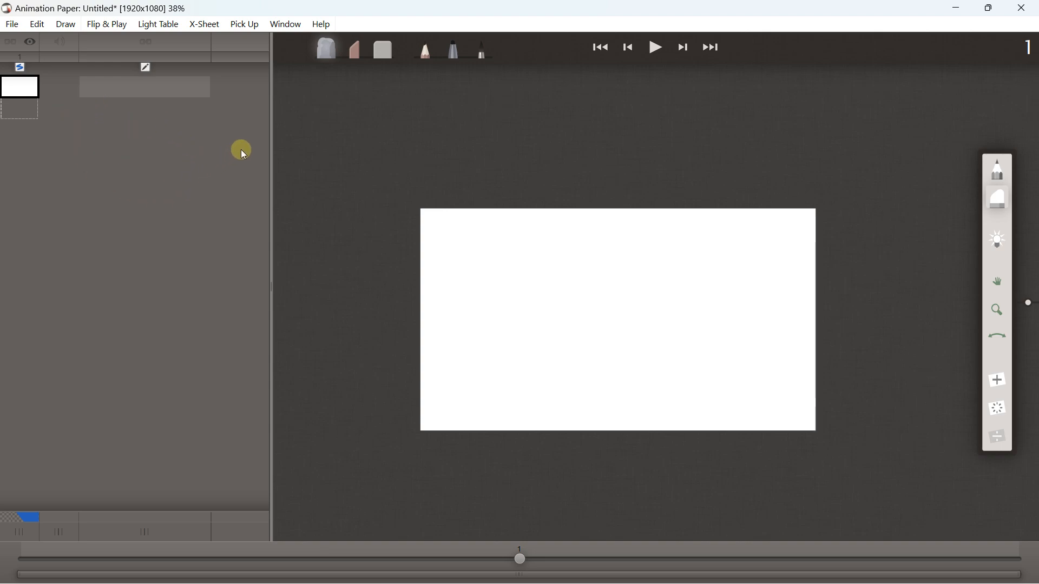
pyautogui.moveTo(271, 135)
pyautogui.mouseDown()
pyautogui.moveTo(312, 136)
pyautogui.moveTo(271, 134)
pyautogui.mouseUp()
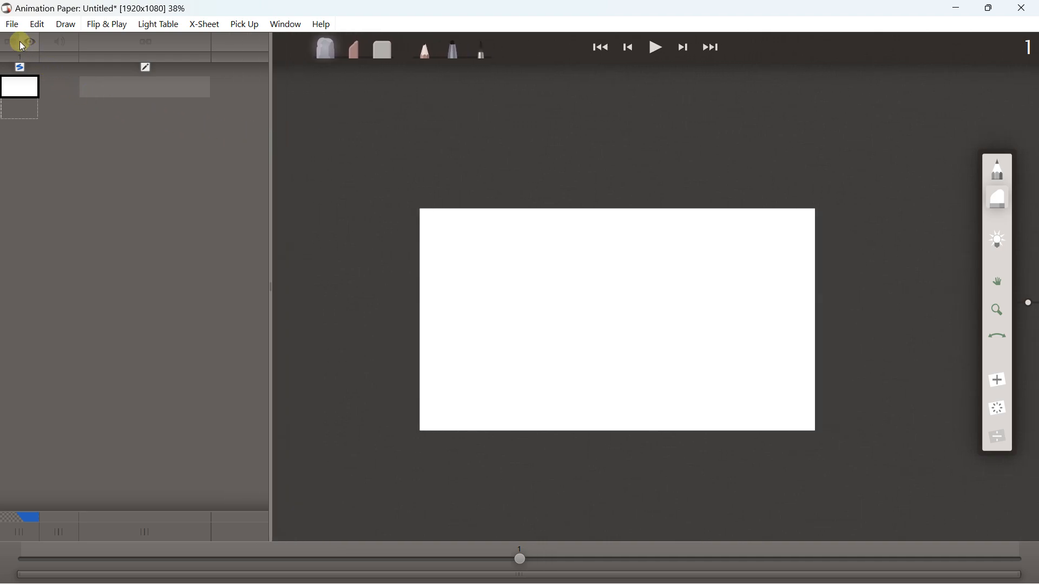
pyautogui.click(13, 25)
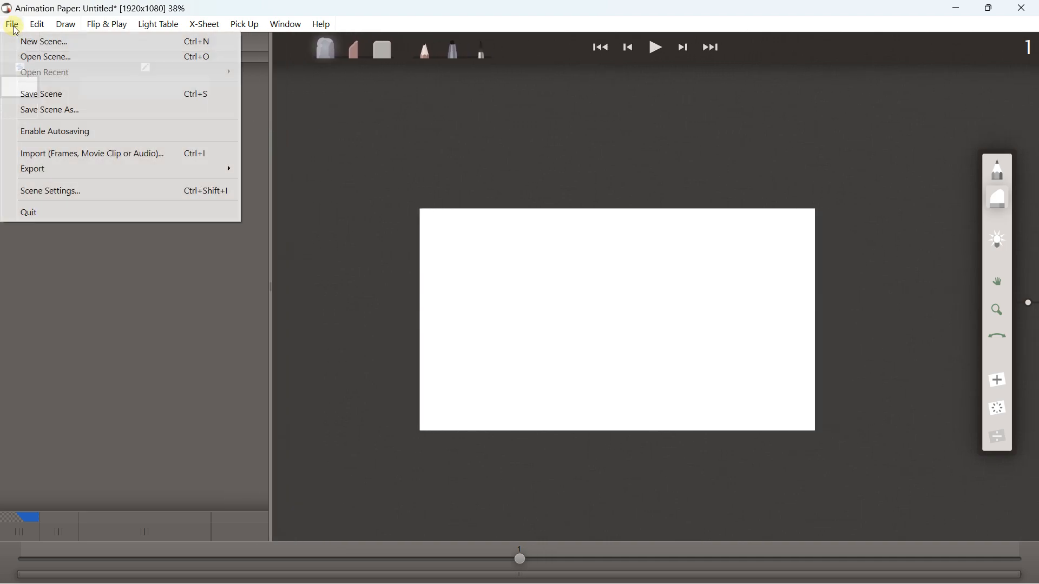
pyautogui.click(41, 193)
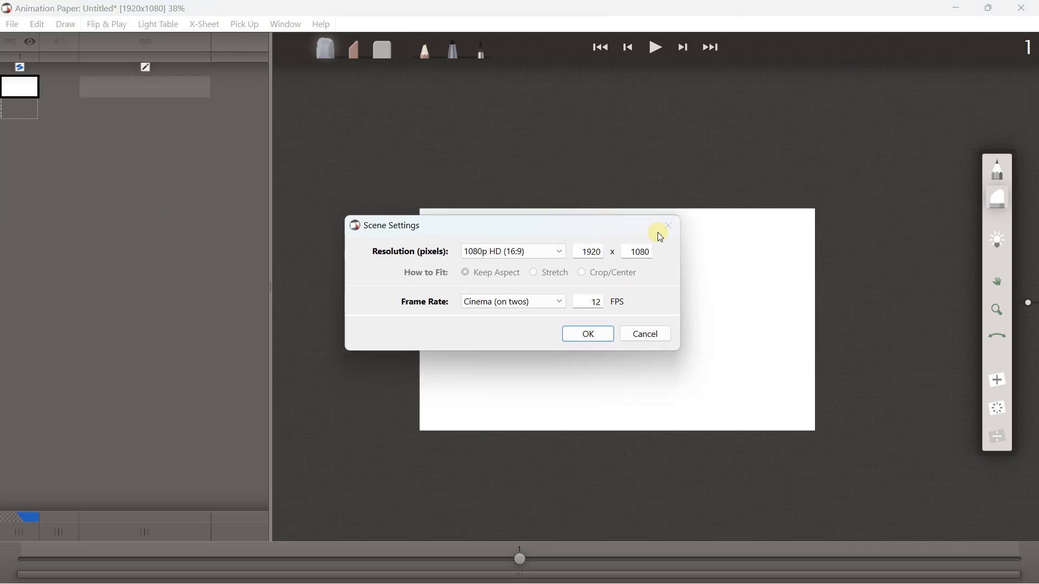
pyautogui.click(642, 335)
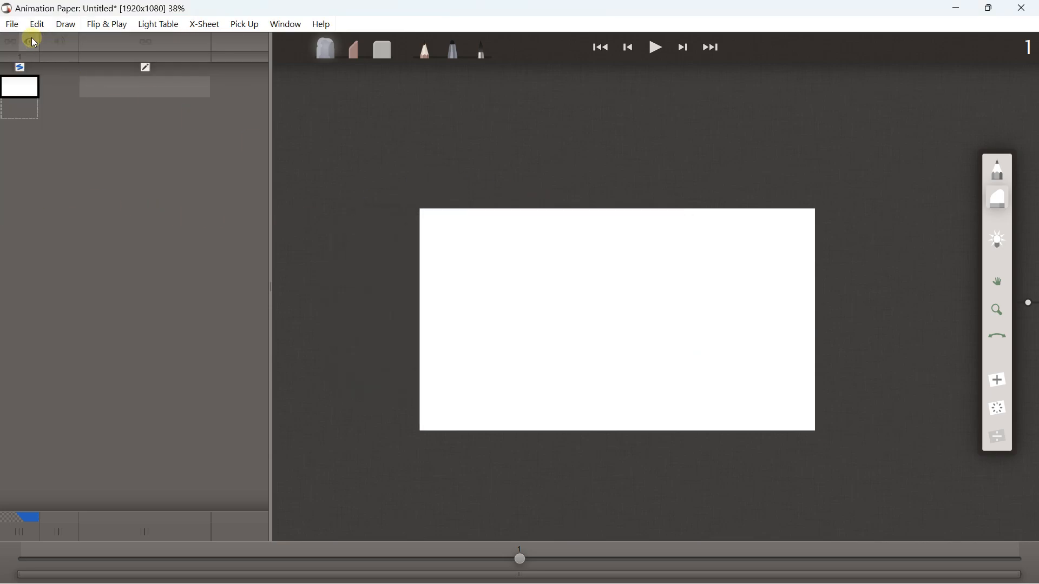
# - In the scene settings, try the 2K, 720p HD and 4K Digital Cinema resolutions, ending on 1080p HD (16:9), 1920 x 1080
pyautogui.click(14, 26)
pyautogui.click(38, 192)
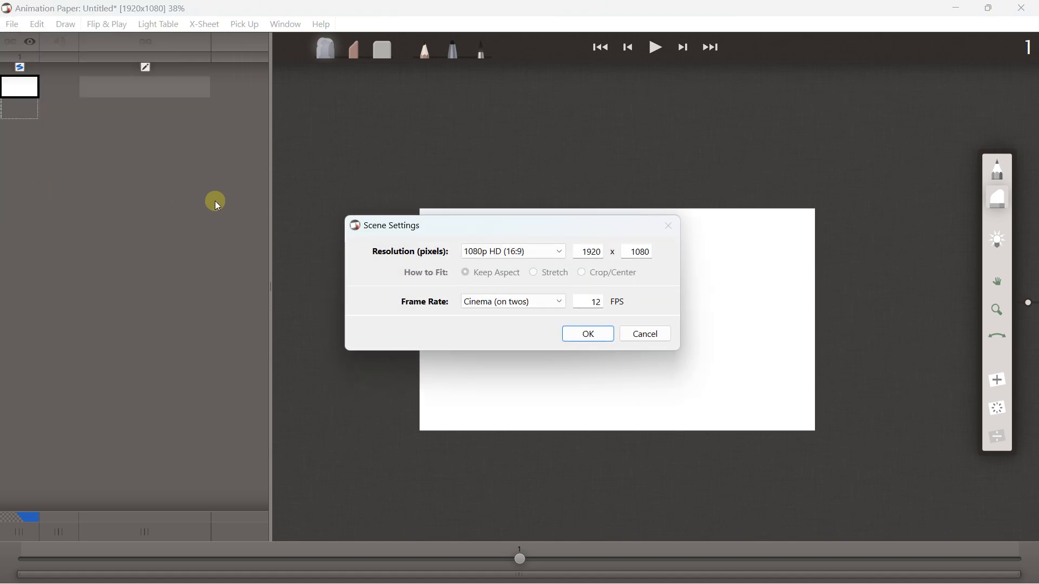
pyautogui.click(534, 251)
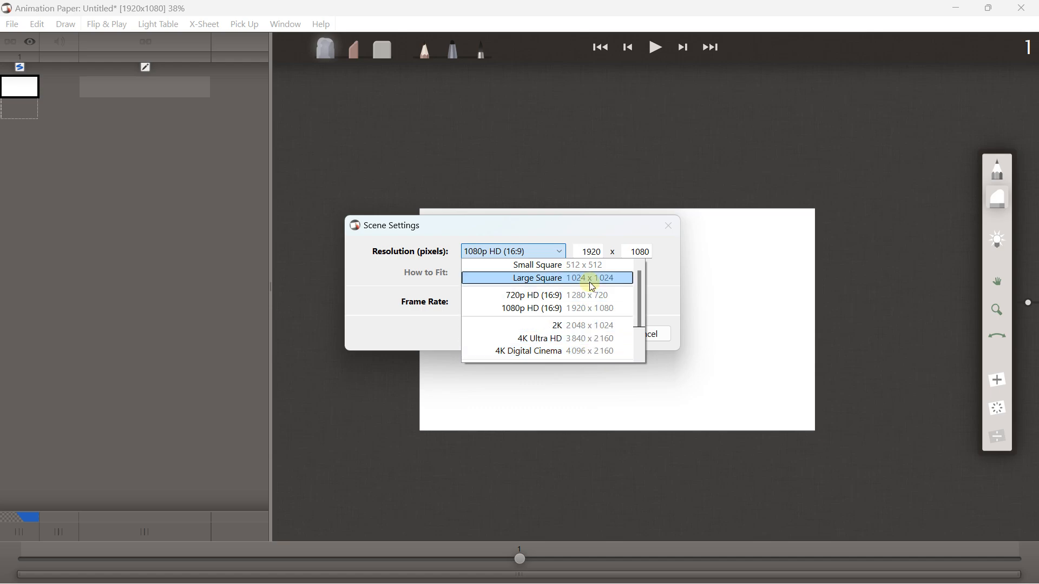
pyautogui.click(593, 325)
pyautogui.click(536, 252)
pyautogui.click(536, 295)
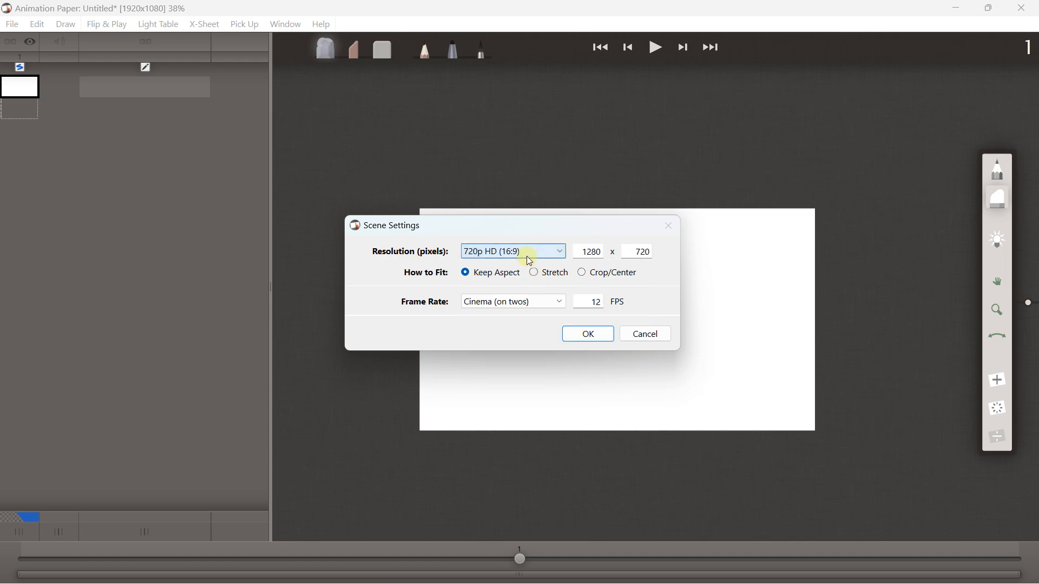
pyautogui.click(529, 255)
pyautogui.click(529, 304)
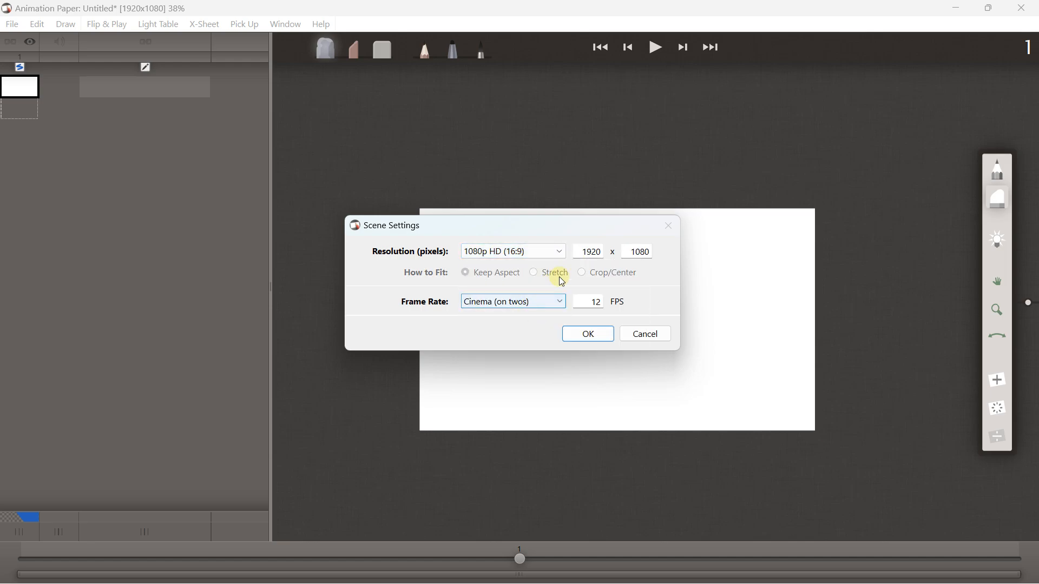
pyautogui.click(559, 257)
pyautogui.click(501, 351)
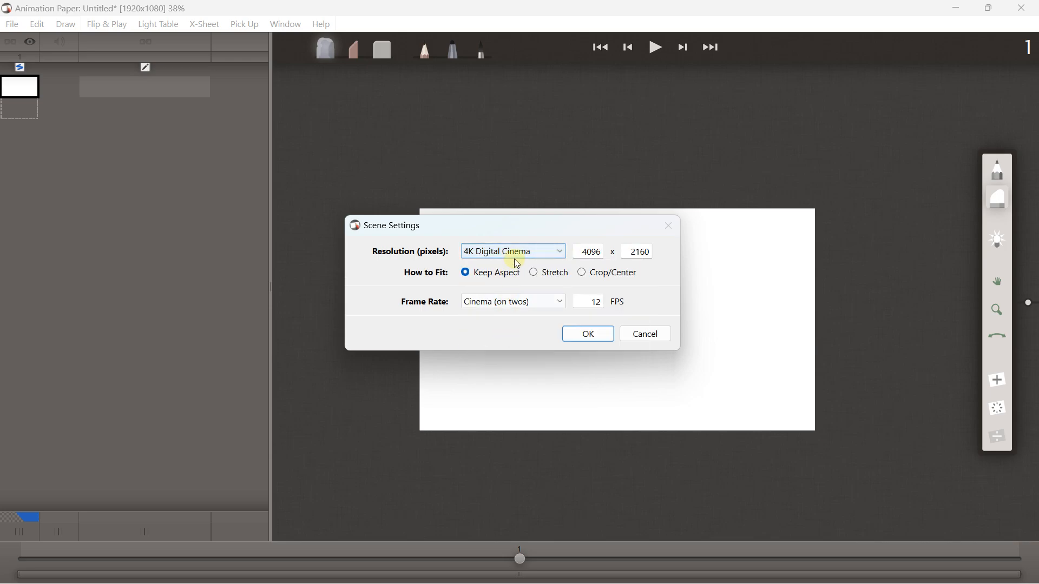
pyautogui.click(517, 258)
pyautogui.click(520, 313)
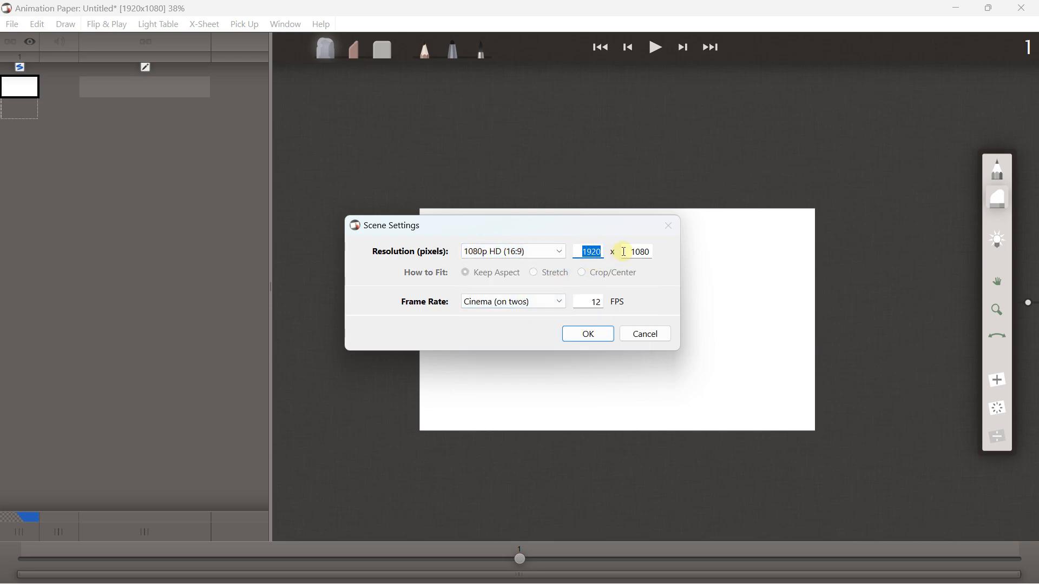
pyautogui.click(631, 251)
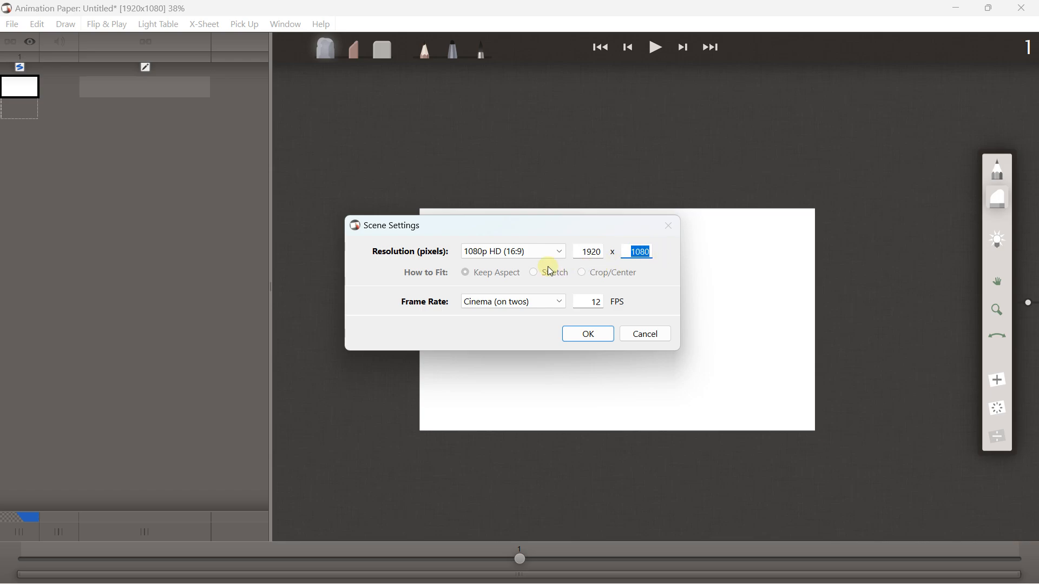
# - Try the NTSC Video (high) frame rate, settle on Cinema (on twos) at 12 FPS, and apply the scene settings
pyautogui.click(492, 303)
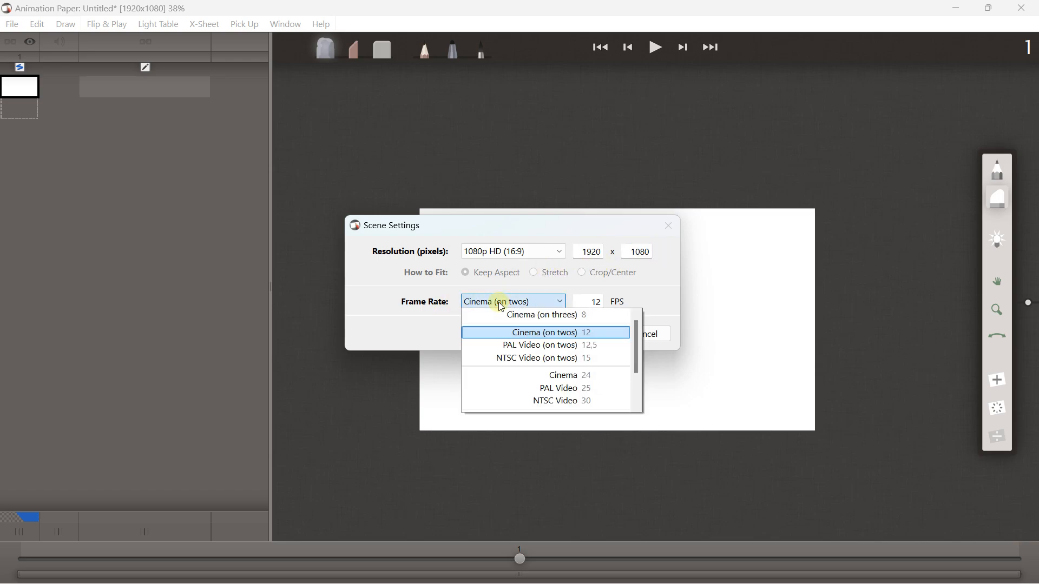
pyautogui.click(579, 334)
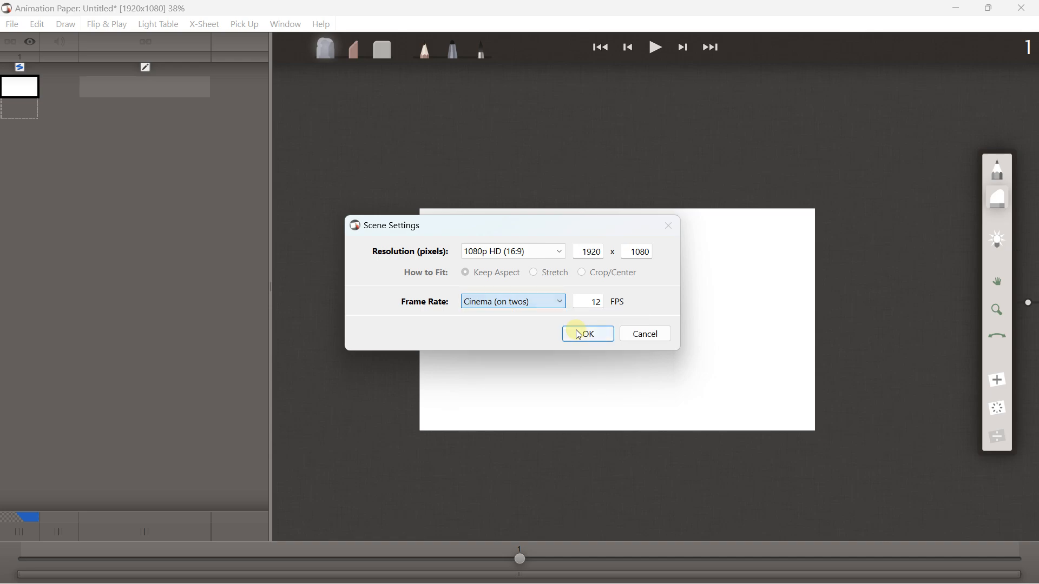
pyautogui.click(547, 303)
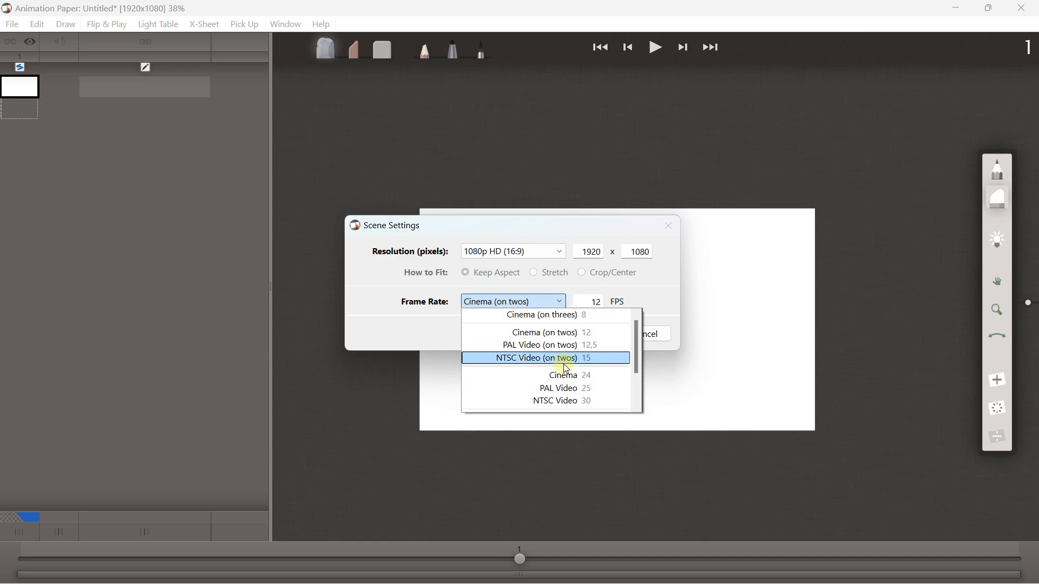
pyautogui.scroll(-1, 574, 377)
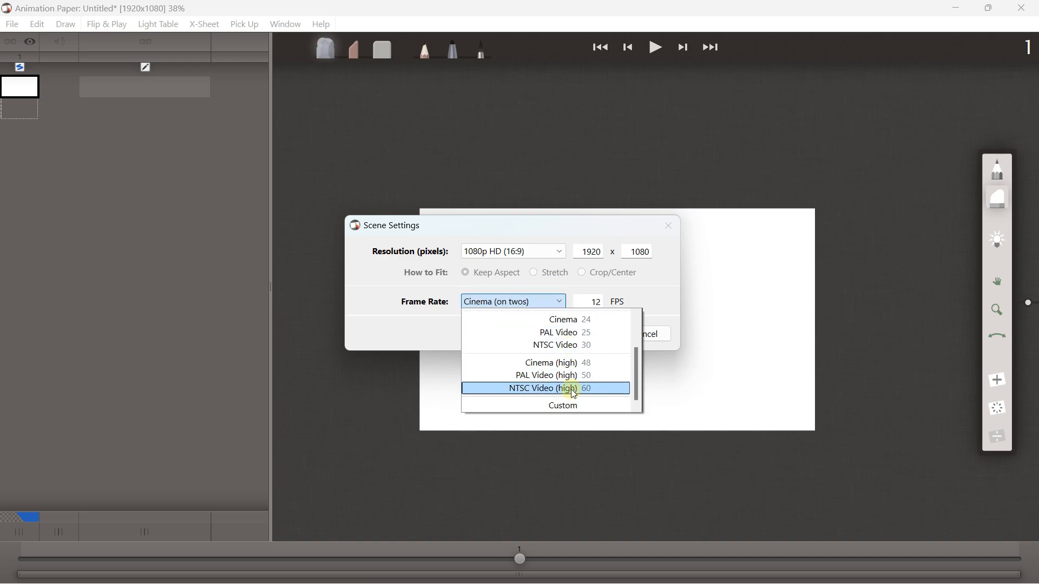
pyautogui.click(568, 387)
pyautogui.click(547, 306)
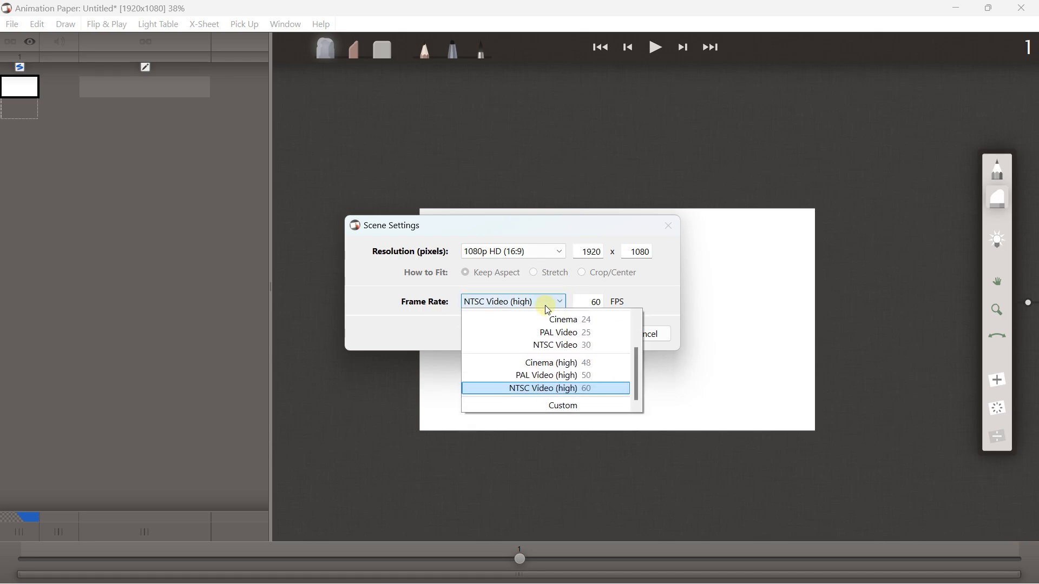
pyautogui.scroll(4, 562, 379)
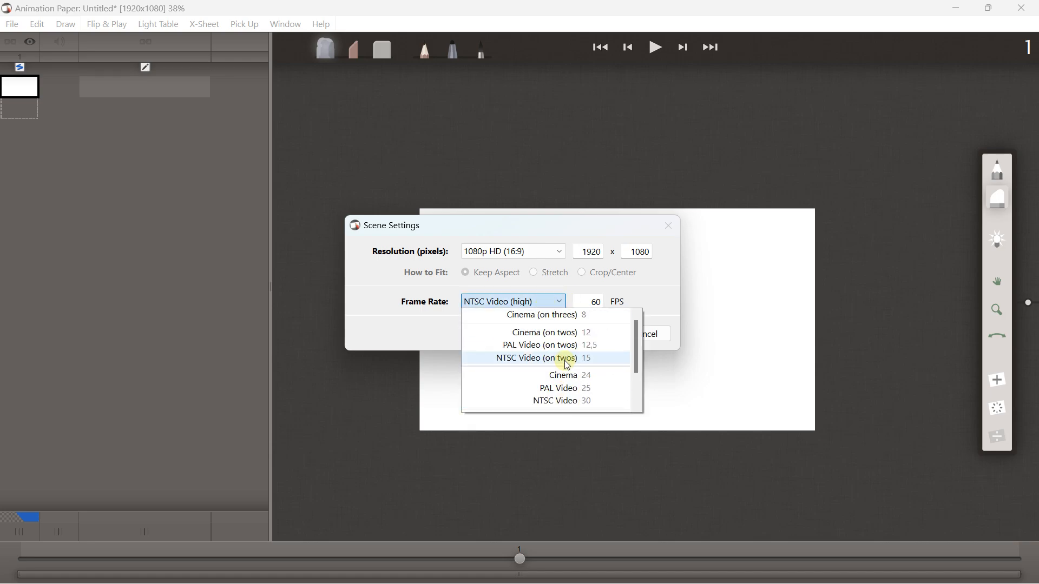
pyautogui.click(573, 333)
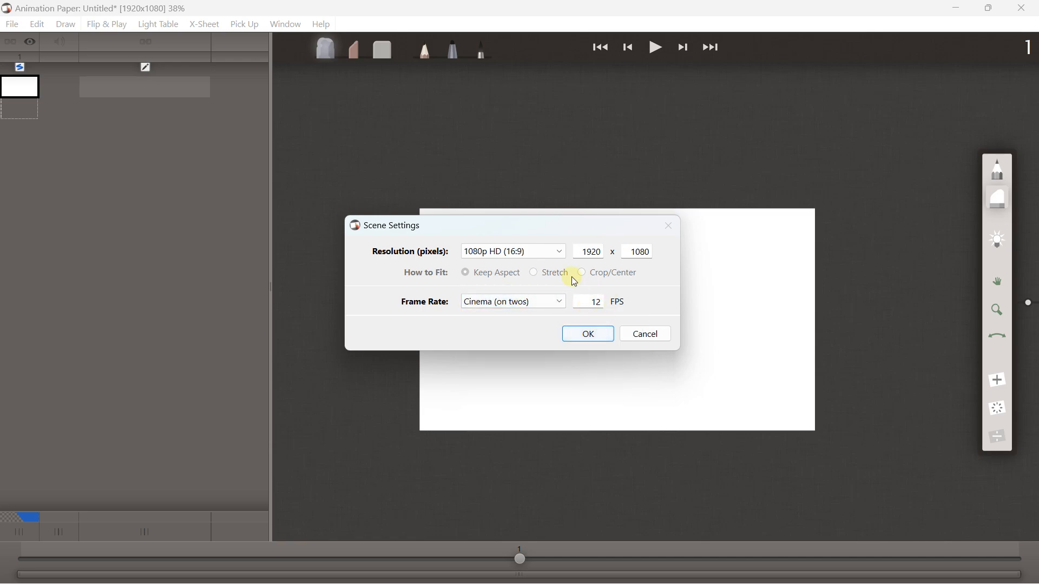
pyautogui.click(600, 337)
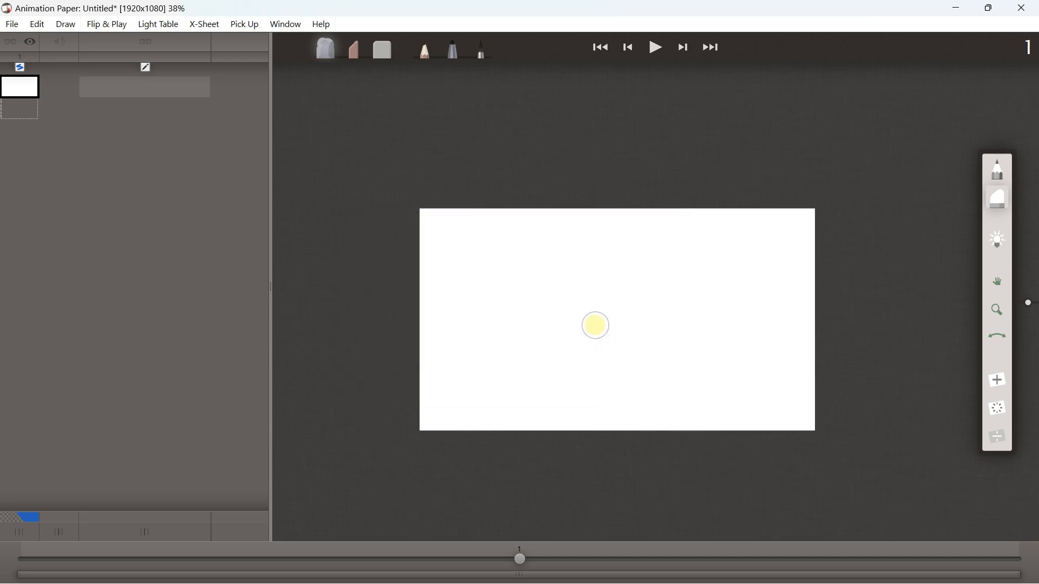
# - Set the drawing colour of layer 1 in the X-Sheet to black
pyautogui.press('space')
pyautogui.moveTo(461, 257); pyautogui.dragTo(378, 250)
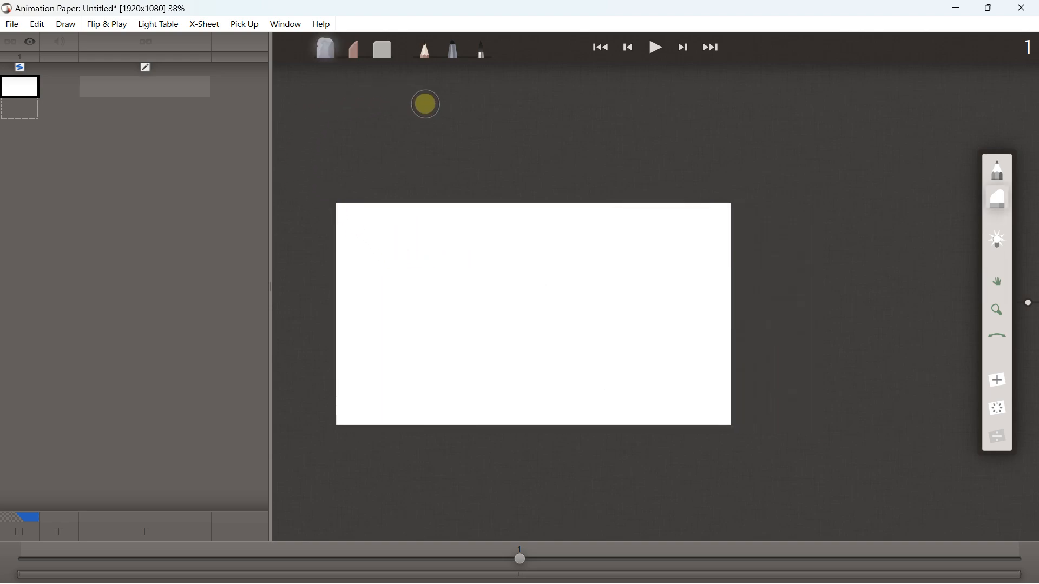
pyautogui.scroll(2, 463, 128)
pyautogui.press('space')
pyautogui.moveTo(454, 219); pyautogui.dragTo(471, 172)
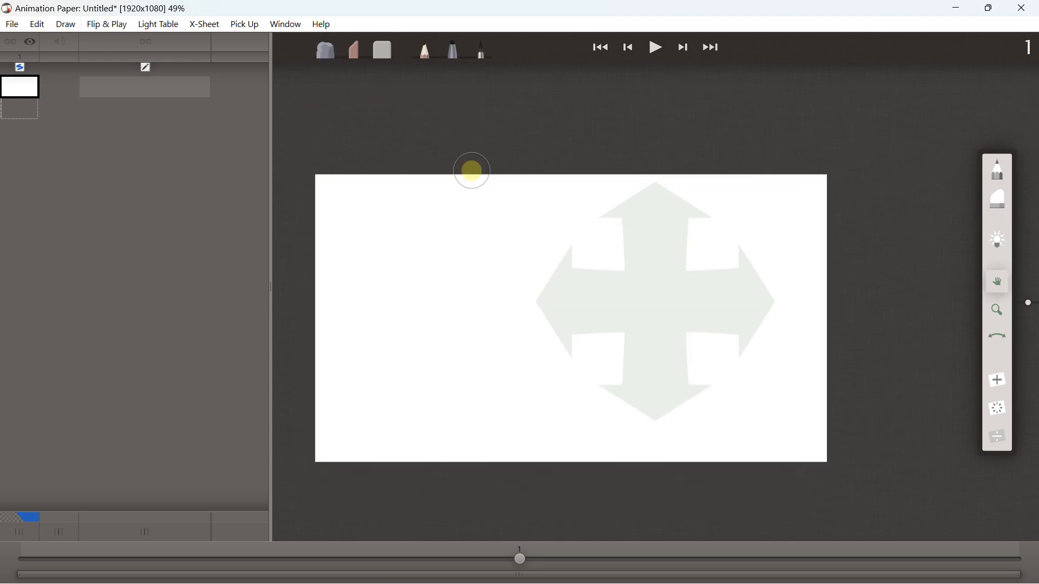
pyautogui.click(21, 67)
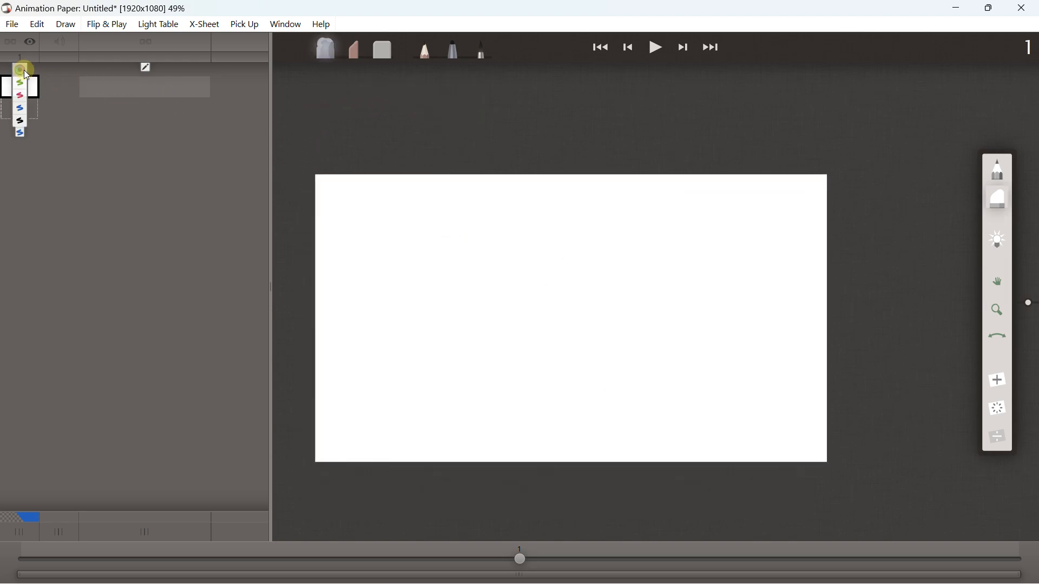
pyautogui.click(22, 123)
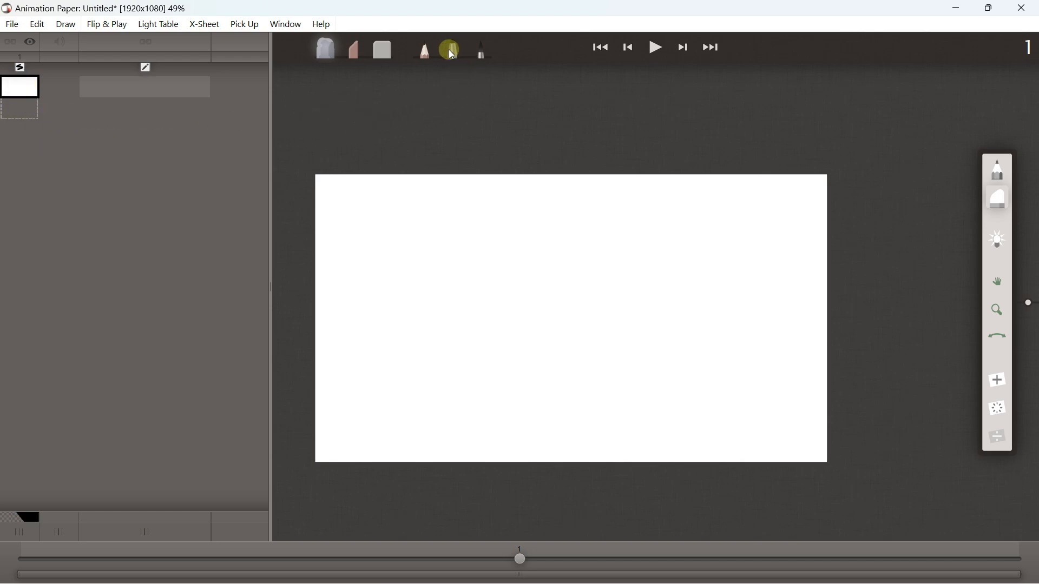
# - Choose the Brush for drawing and reduce its size range to a thin line
pyautogui.click(478, 49)
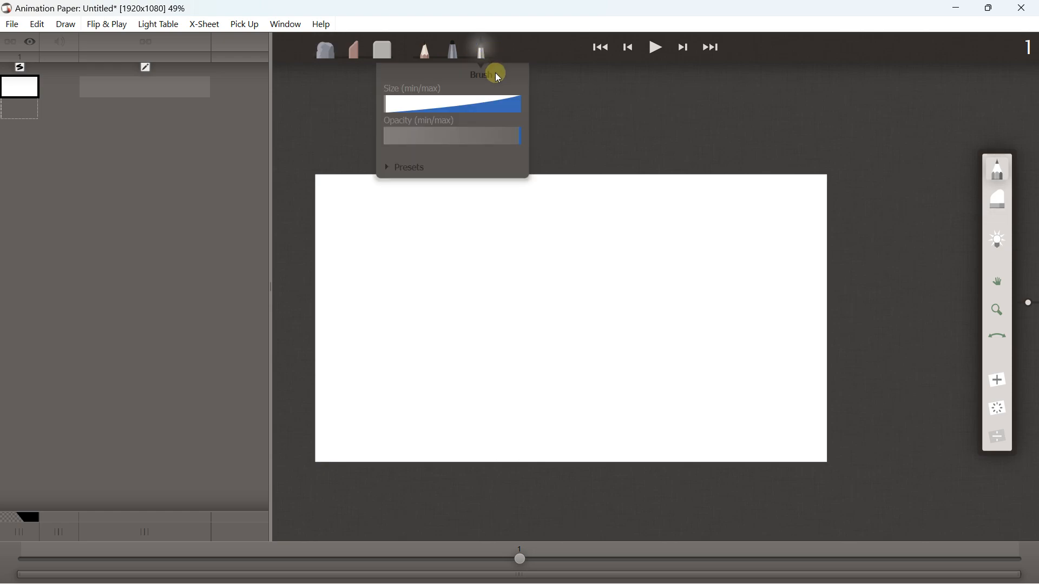
pyautogui.moveTo(458, 107); pyautogui.dragTo(397, 103)
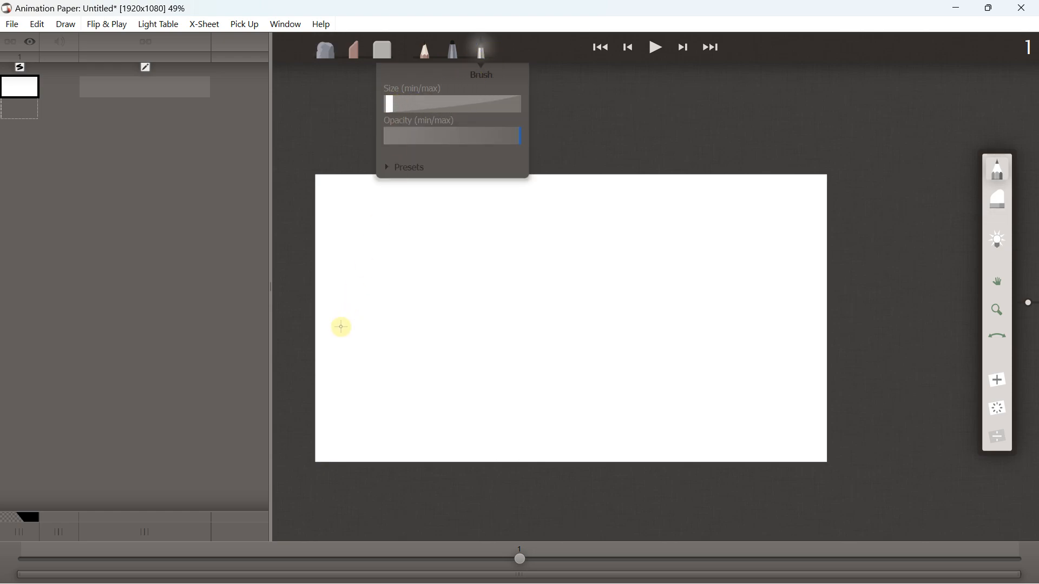
# - Draw a zigzag test stroke across the canvas with the Brush and undo it
pyautogui.moveTo(341, 339)
pyautogui.mouseDown()
pyautogui.moveTo(387, 297)
pyautogui.moveTo(441, 334)
pyautogui.moveTo(532, 325)
pyautogui.moveTo(652, 247)
pyautogui.mouseUp()
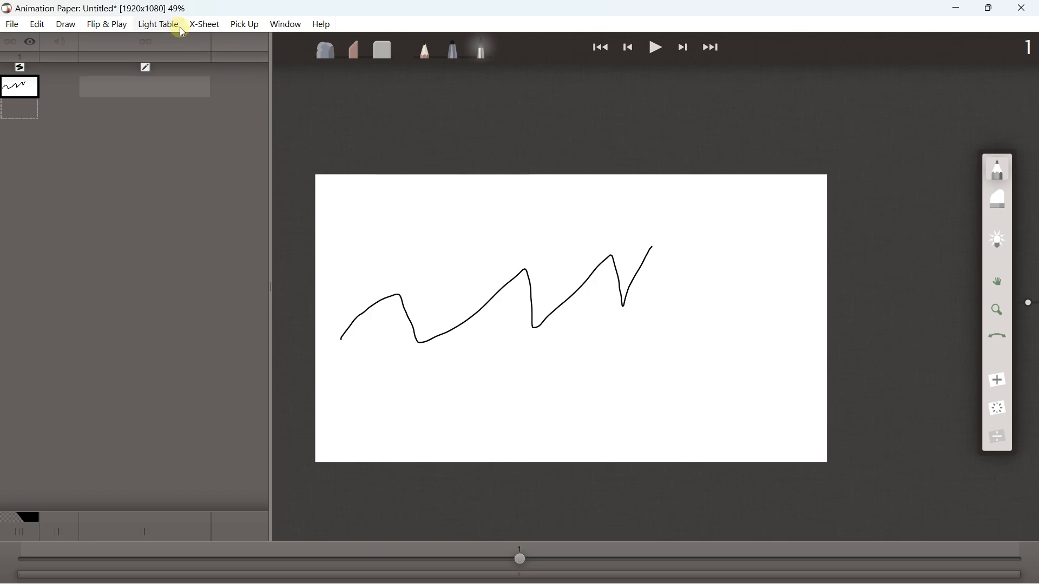
pyautogui.click(37, 23)
pyautogui.click(150, 40)
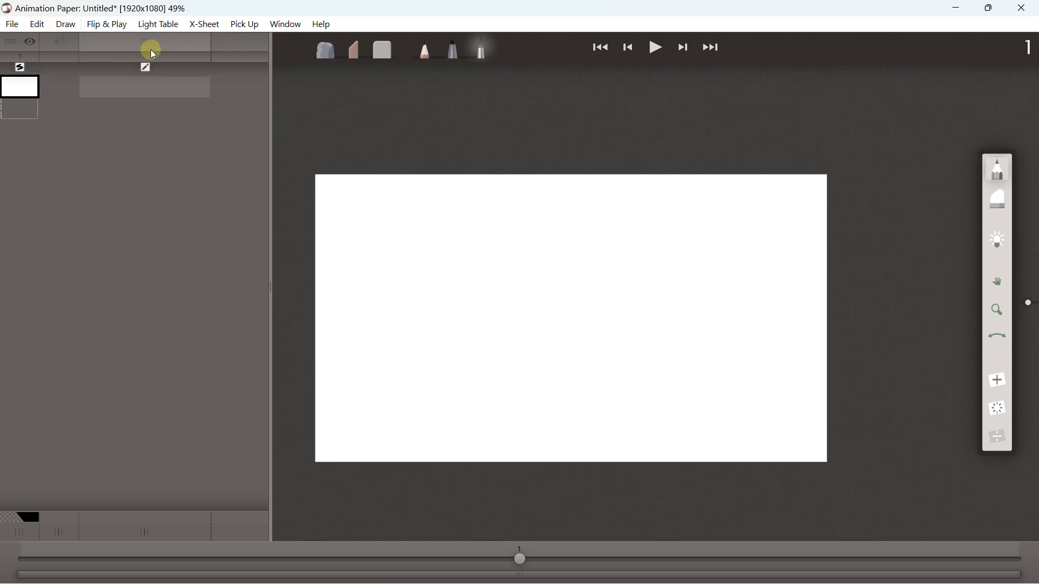
pyautogui.click(485, 50)
pyautogui.click(208, 148)
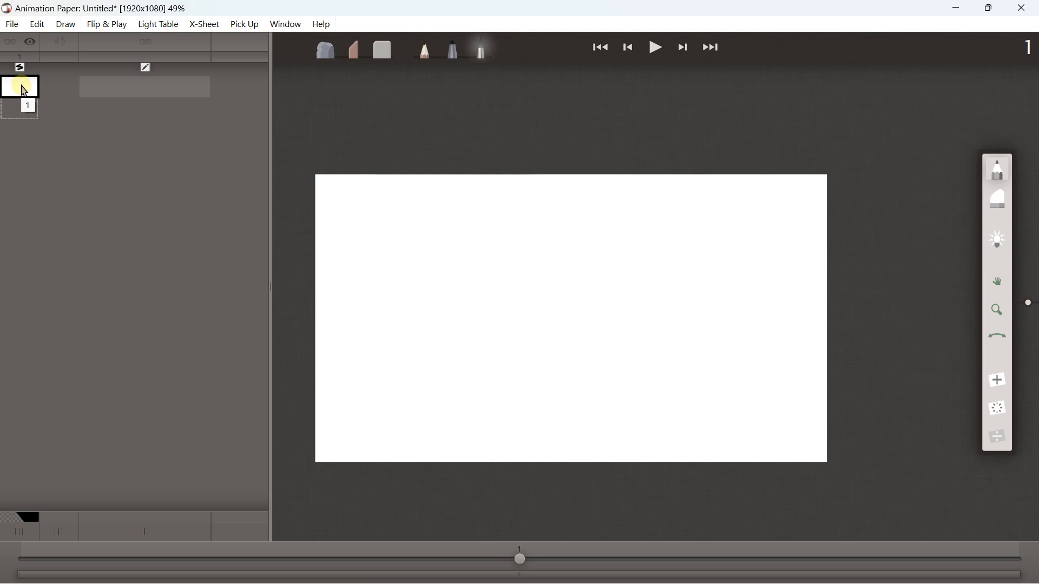
# - Extend the blank drawing of layer 1 to frame 14 and turn all the selected clones into originals
pyautogui.moveTo(24, 91); pyautogui.dragTo(28, 370)
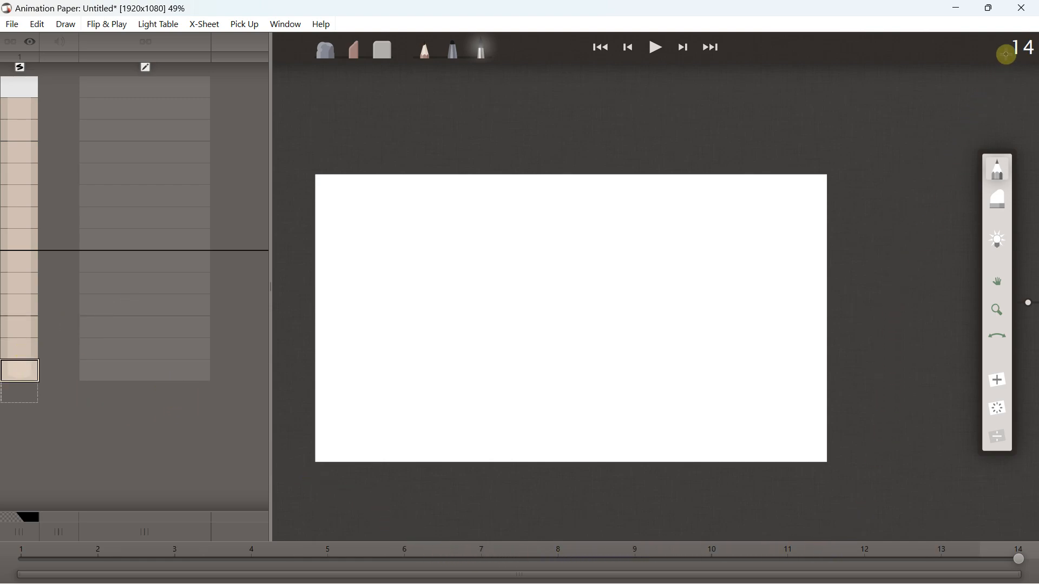
pyautogui.click(25, 96)
pyautogui.keyDown('shift'); pyautogui.click(14, 373); pyautogui.keyUp('shift')
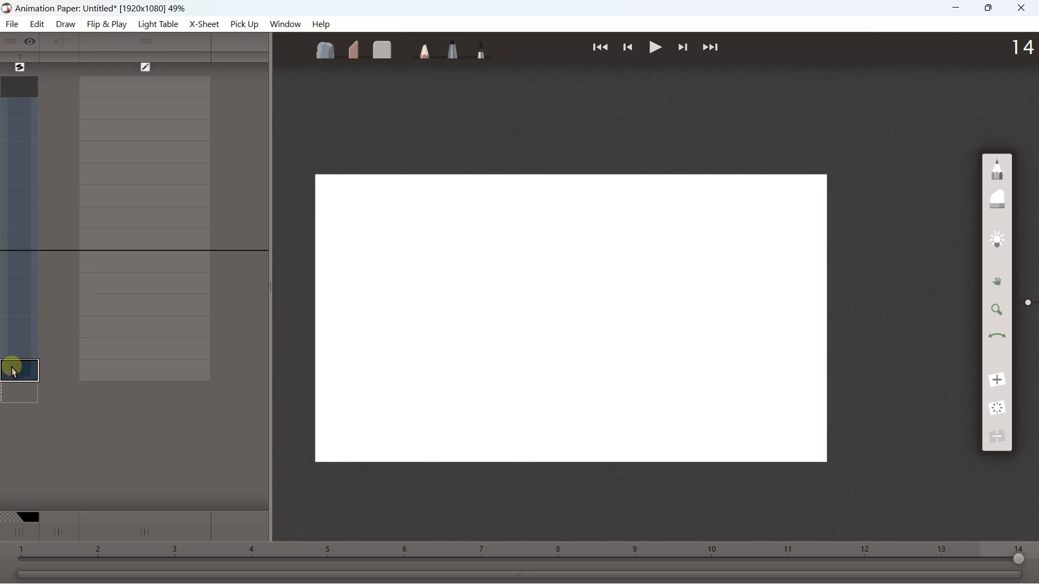
pyautogui.rightClick(15, 373)
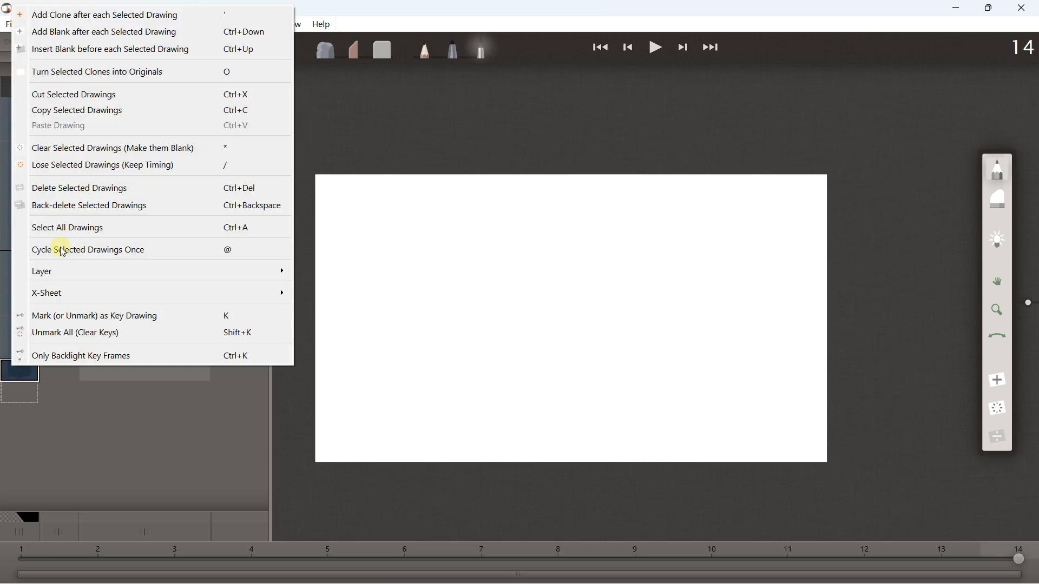
pyautogui.click(69, 76)
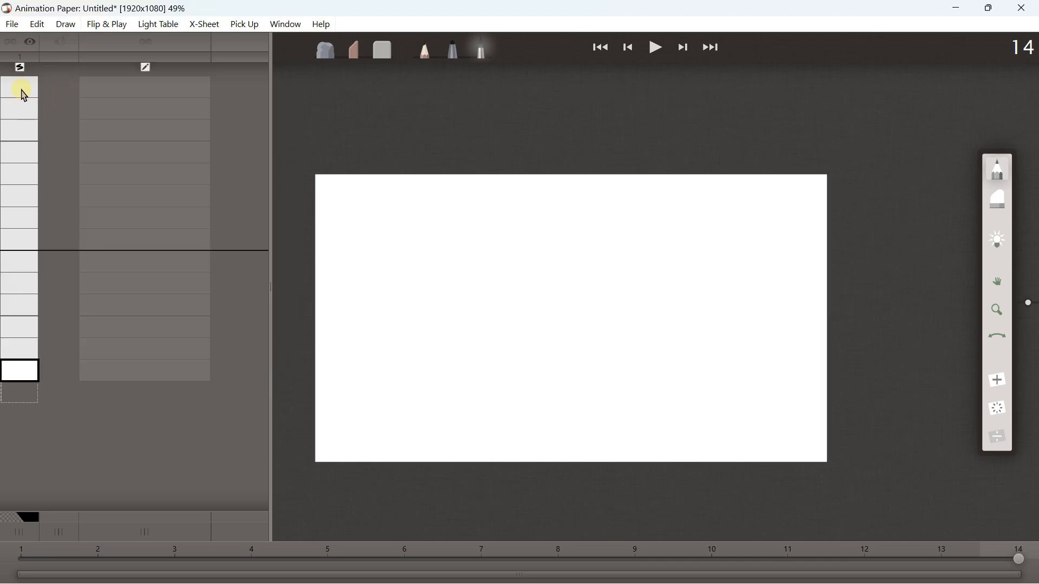
# - On frame 1, draw a rounded ball outline near the lower-left corner of the canvas
pyautogui.click(23, 92)
pyautogui.click(24, 114)
pyautogui.click(21, 130)
pyautogui.click(18, 107)
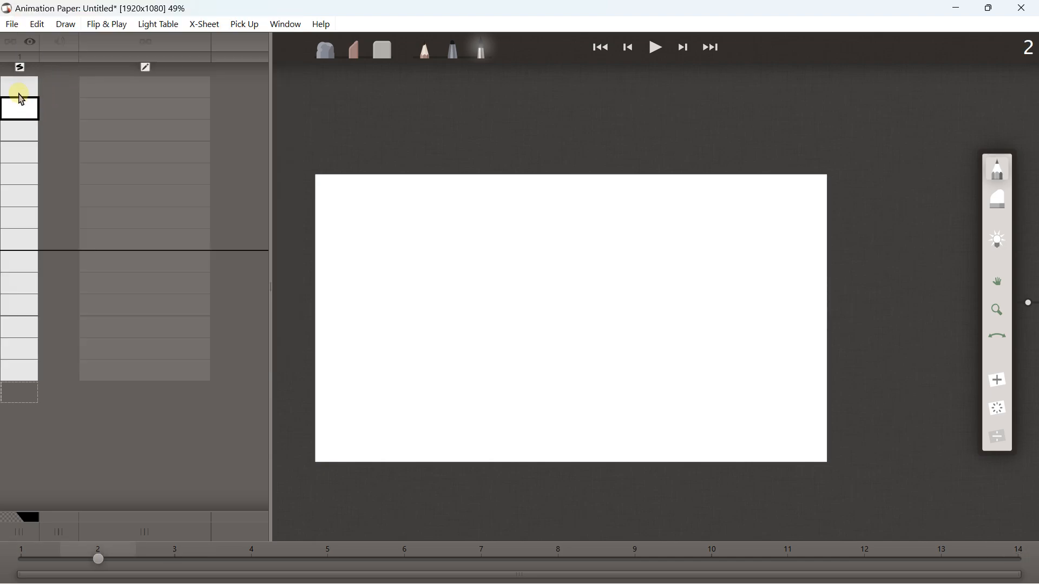
pyautogui.click(20, 93)
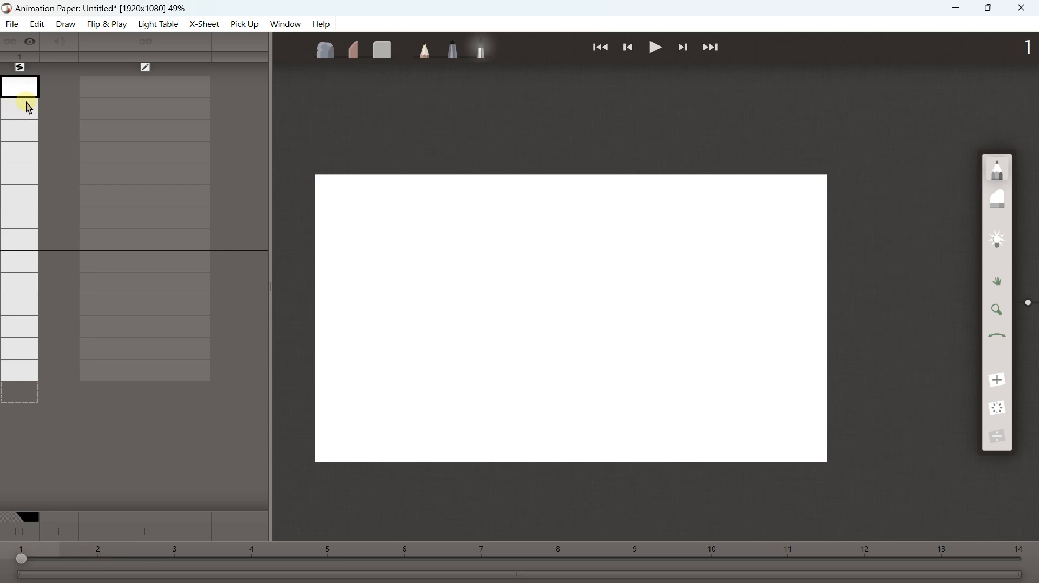
pyautogui.moveTo(422, 284); pyautogui.dragTo(442, 261)
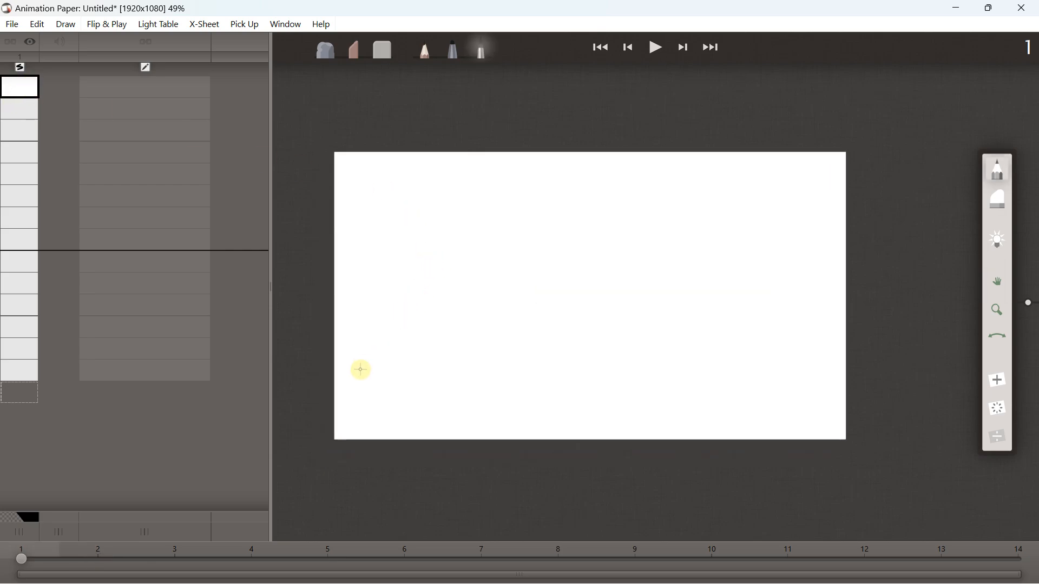
pyautogui.scroll(2, 360, 370)
pyautogui.moveTo(356, 357)
pyautogui.mouseDown()
pyautogui.moveTo(497, 317)
pyautogui.moveTo(441, 329)
pyautogui.moveTo(555, 322)
pyautogui.moveTo(506, 319)
pyautogui.moveTo(395, 357)
pyautogui.moveTo(386, 376)
pyautogui.moveTo(401, 399)
pyautogui.moveTo(439, 388)
pyautogui.moveTo(418, 357)
pyautogui.moveTo(394, 356)
pyautogui.mouseUp()
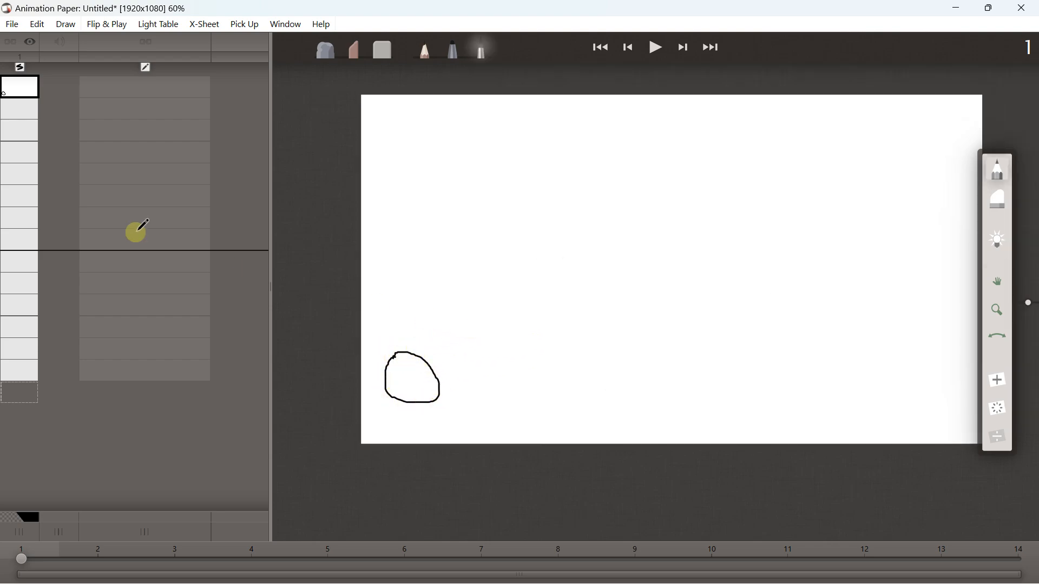
# - On frame 2, draw a slightly smaller ball above and right of the first one's position, and turn on the Backlight (Onion Skin)
pyautogui.click(31, 111)
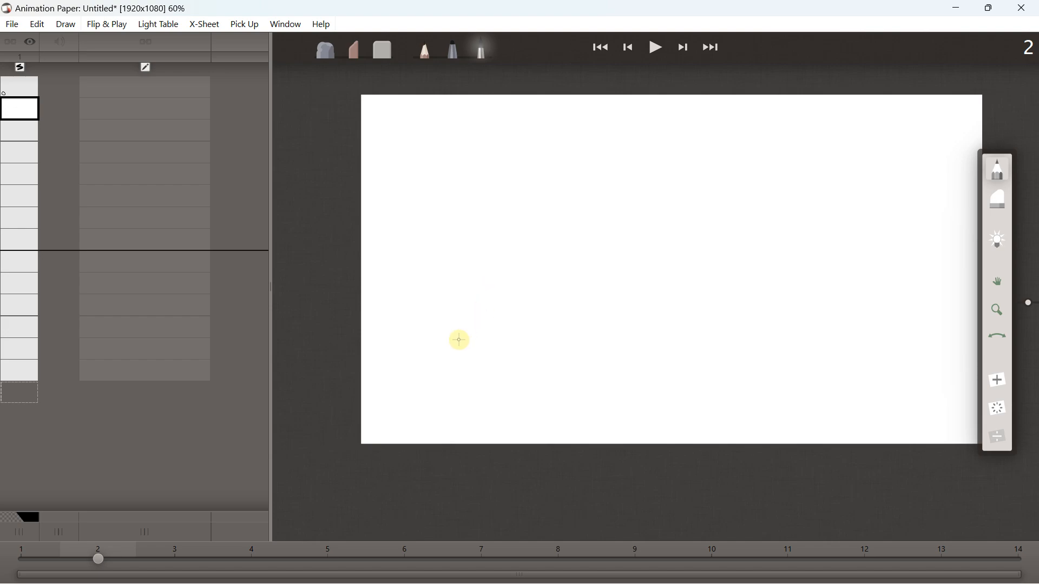
pyautogui.moveTo(441, 330)
pyautogui.mouseDown()
pyautogui.moveTo(472, 362)
pyautogui.moveTo(465, 324)
pyautogui.moveTo(442, 323)
pyautogui.mouseUp()
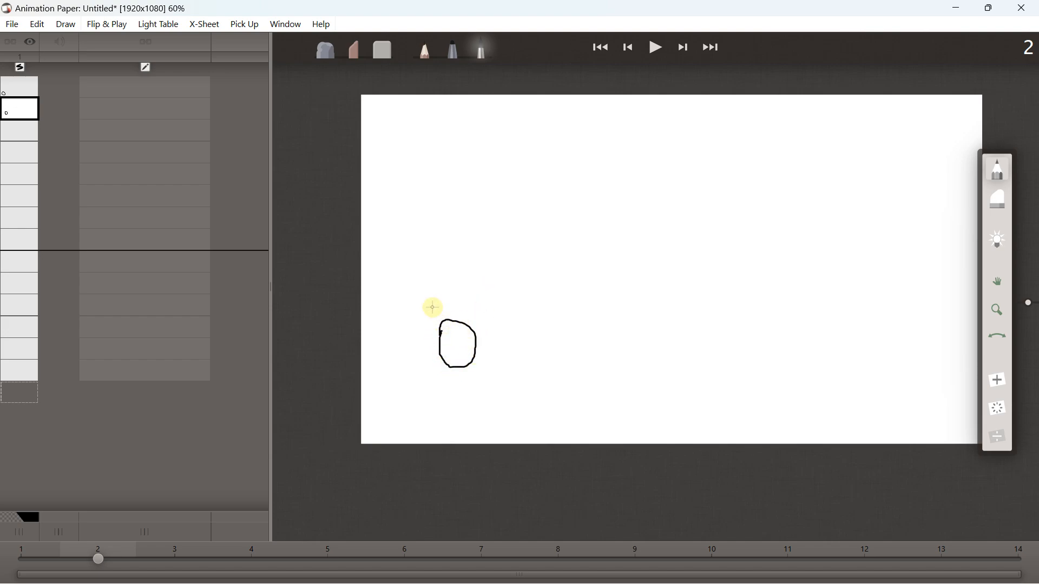
pyautogui.click(164, 25)
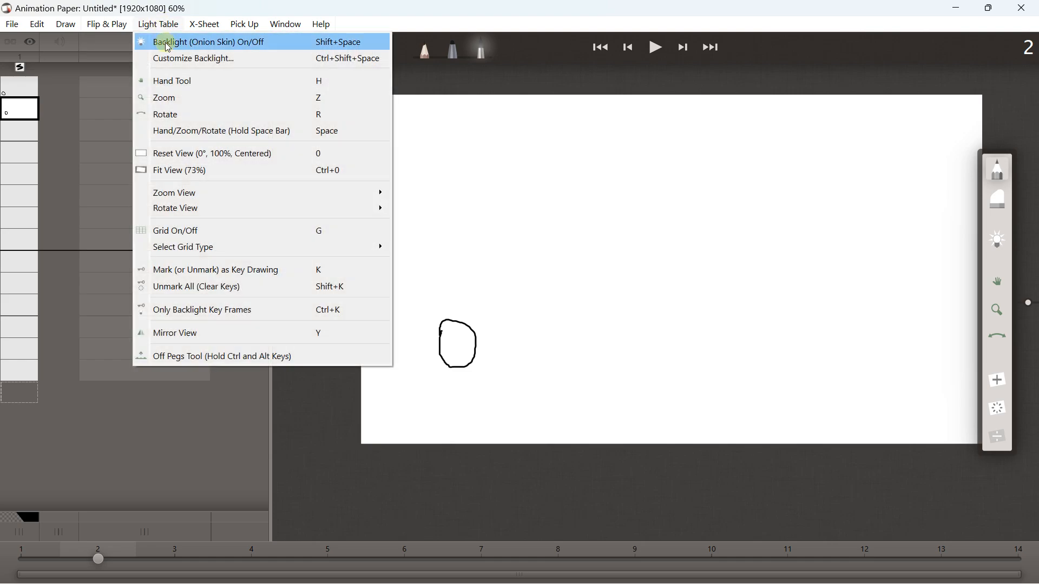
pyautogui.click(168, 43)
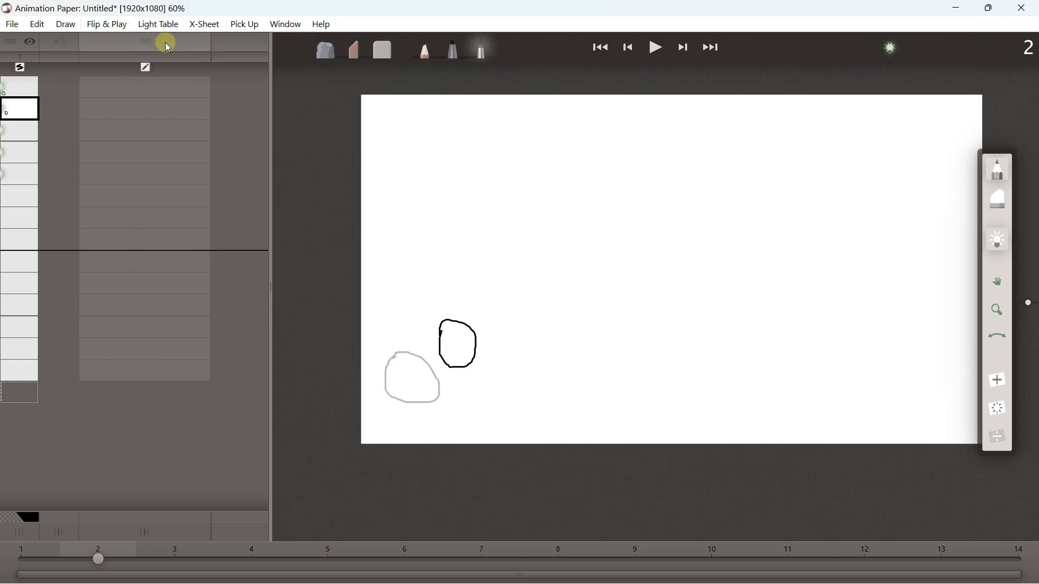
# - Draw one ball outline on each of frames 3 to 7, continuing the rising arc towards the upper middle of the canvas
pyautogui.click(13, 138)
pyautogui.moveTo(497, 293)
pyautogui.mouseDown()
pyautogui.moveTo(504, 330)
pyautogui.moveTo(494, 294)
pyautogui.mouseUp()
pyautogui.click(33, 156)
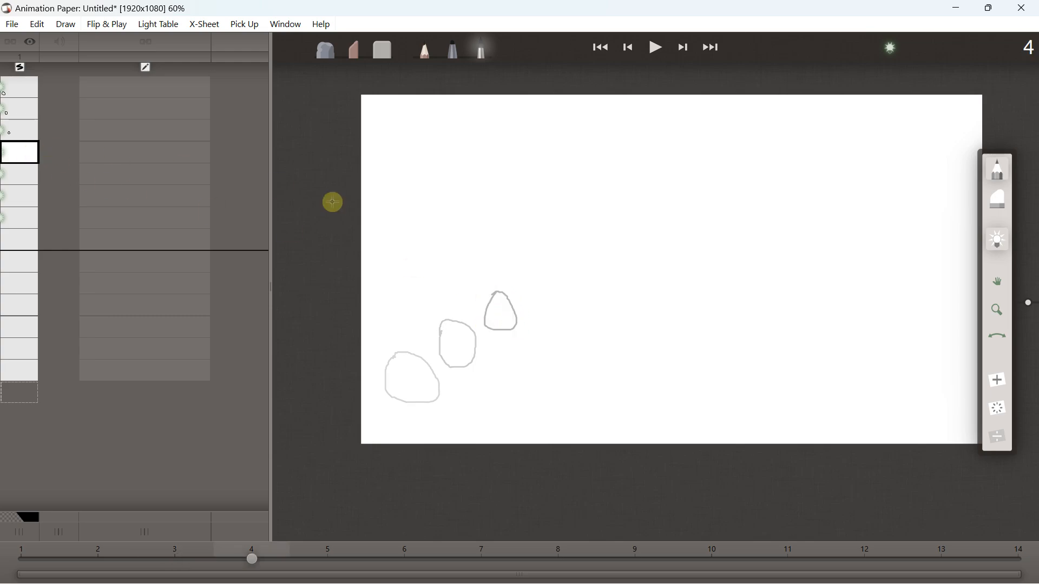
pyautogui.moveTo(511, 258)
pyautogui.mouseDown()
pyautogui.moveTo(542, 278)
pyautogui.moveTo(522, 256)
pyautogui.mouseUp()
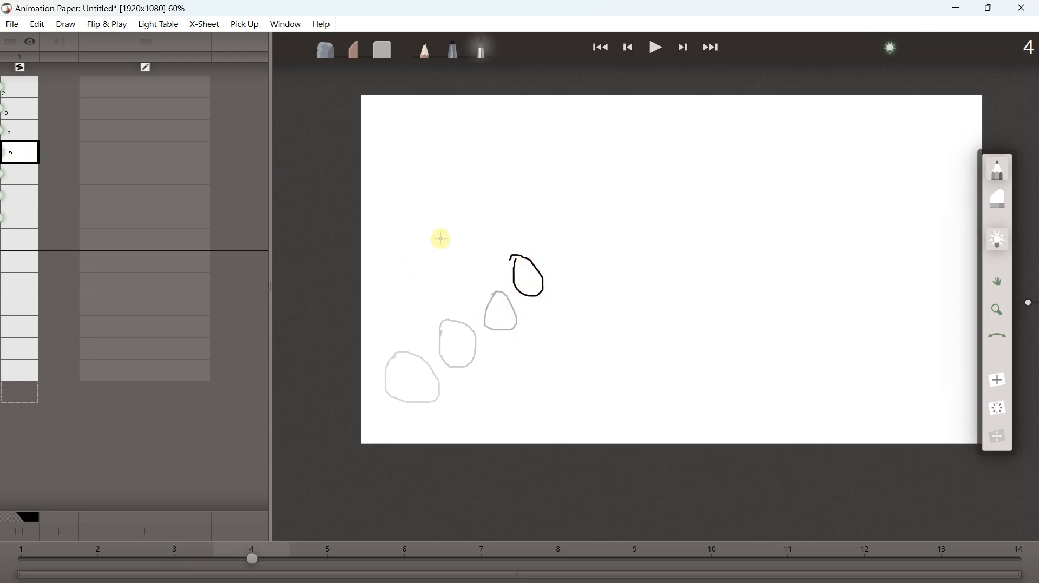
pyautogui.click(20, 179)
pyautogui.moveTo(540, 219)
pyautogui.mouseDown()
pyautogui.moveTo(563, 224)
pyautogui.moveTo(605, 202)
pyautogui.moveTo(625, 228)
pyautogui.moveTo(595, 205)
pyautogui.moveTo(649, 204)
pyautogui.moveTo(660, 190)
pyautogui.moveTo(647, 194)
pyautogui.mouseUp()
pyautogui.click(32, 196)
pyautogui.click(24, 222)
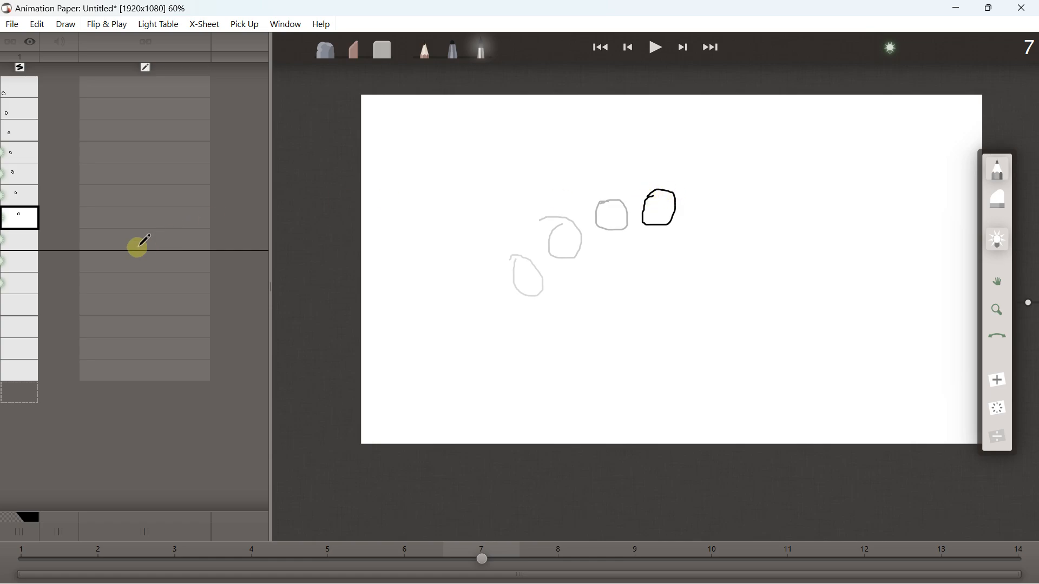
# - Draw one ball outline on each of frames 8 to 11, moving down and to the right along the falling arc
pyautogui.click(24, 247)
pyautogui.moveTo(704, 214)
pyautogui.mouseDown()
pyautogui.moveTo(684, 233)
pyautogui.moveTo(731, 225)
pyautogui.moveTo(713, 213)
pyautogui.mouseUp()
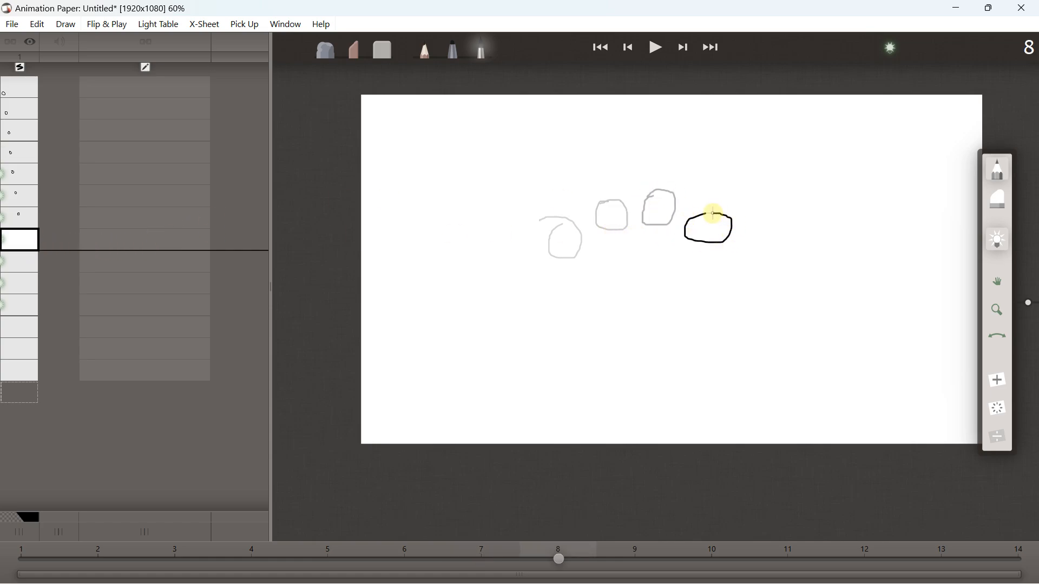
pyautogui.click(24, 262)
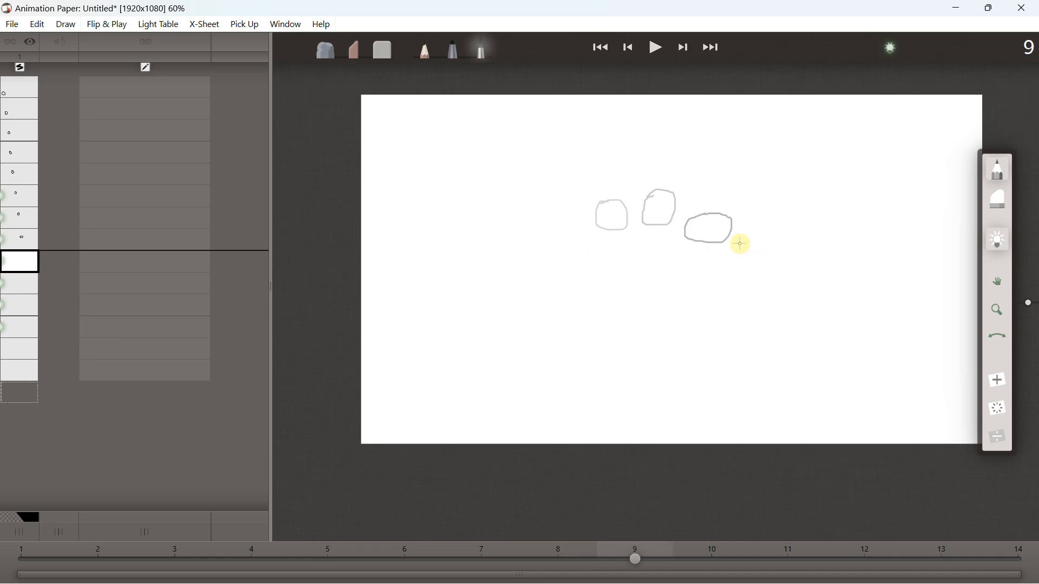
pyautogui.moveTo(748, 244)
pyautogui.mouseDown()
pyautogui.moveTo(734, 269)
pyautogui.moveTo(751, 243)
pyautogui.mouseUp()
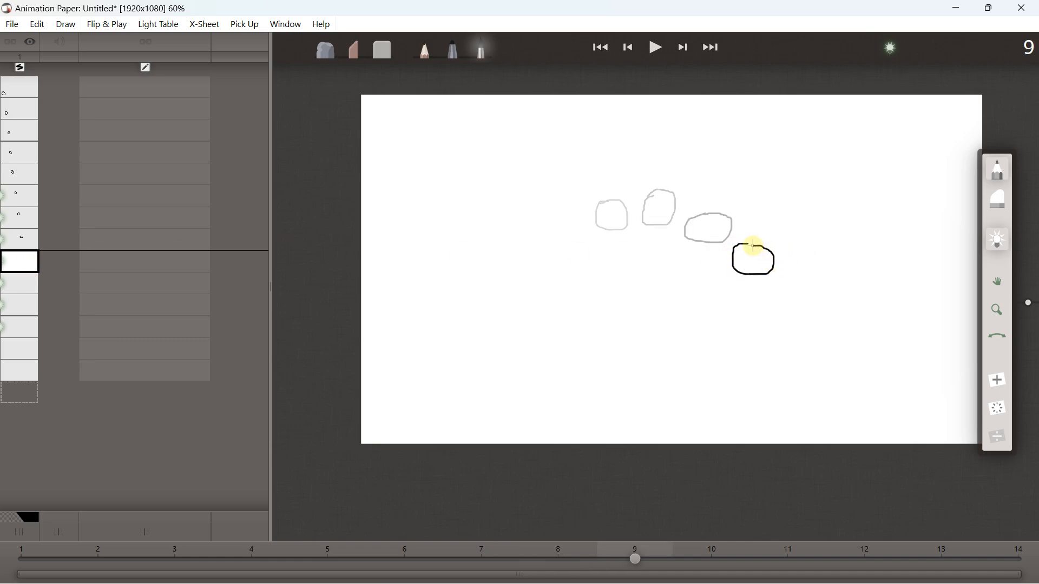
pyautogui.click(30, 283)
pyautogui.moveTo(786, 283)
pyautogui.mouseDown()
pyautogui.moveTo(785, 305)
pyautogui.moveTo(788, 284)
pyautogui.mouseUp()
pyautogui.click(19, 309)
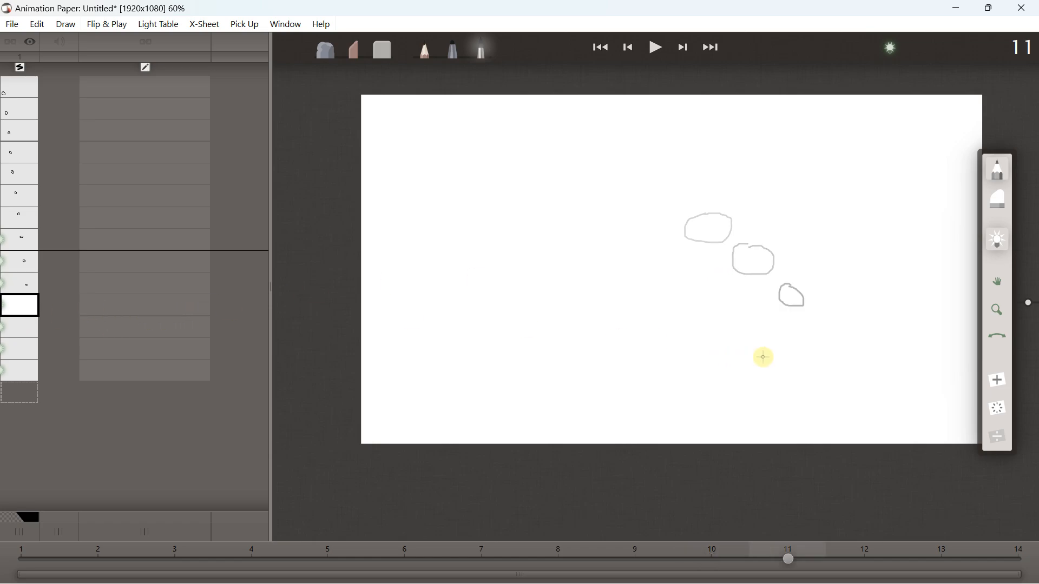
pyautogui.moveTo(820, 318)
pyautogui.mouseDown()
pyautogui.moveTo(823, 338)
pyautogui.moveTo(856, 326)
pyautogui.moveTo(828, 319)
pyautogui.mouseUp()
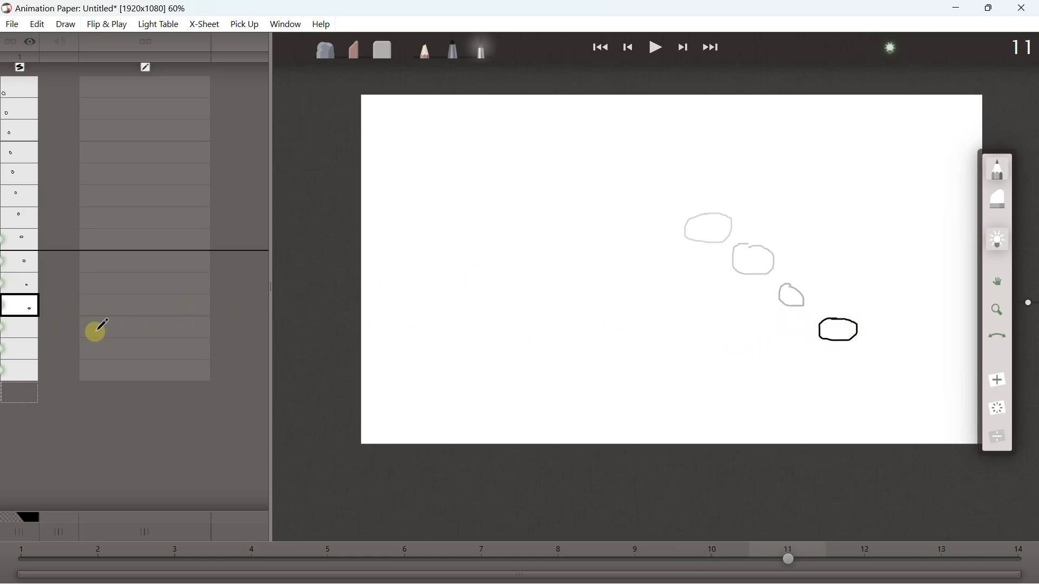
# - Draw one ball outline on each of frames 12 to 14, bouncing back up towards the canvas's right edge
pyautogui.click(34, 328)
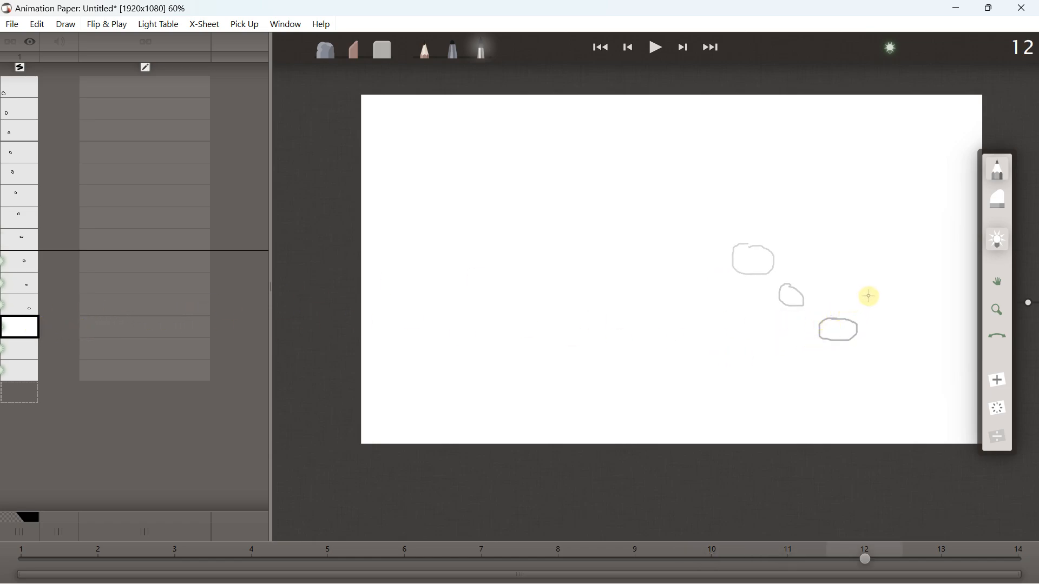
pyautogui.moveTo(869, 296)
pyautogui.mouseDown()
pyautogui.moveTo(883, 303)
pyautogui.moveTo(871, 295)
pyautogui.mouseUp()
pyautogui.click(21, 346)
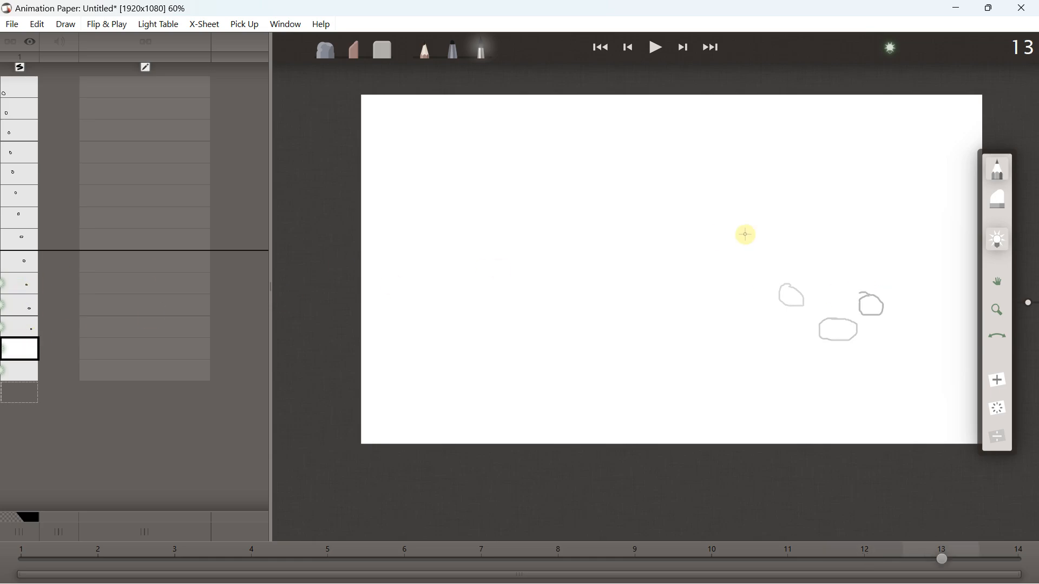
pyautogui.moveTo(871, 253)
pyautogui.mouseDown()
pyautogui.moveTo(869, 275)
pyautogui.moveTo(905, 263)
pyautogui.moveTo(874, 252)
pyautogui.mouseUp()
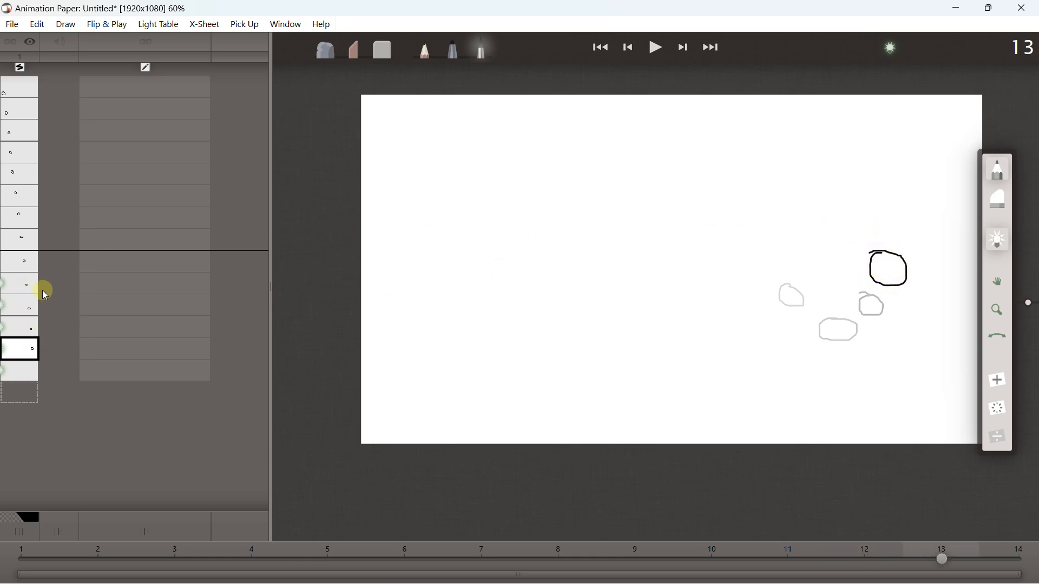
pyautogui.click(33, 371)
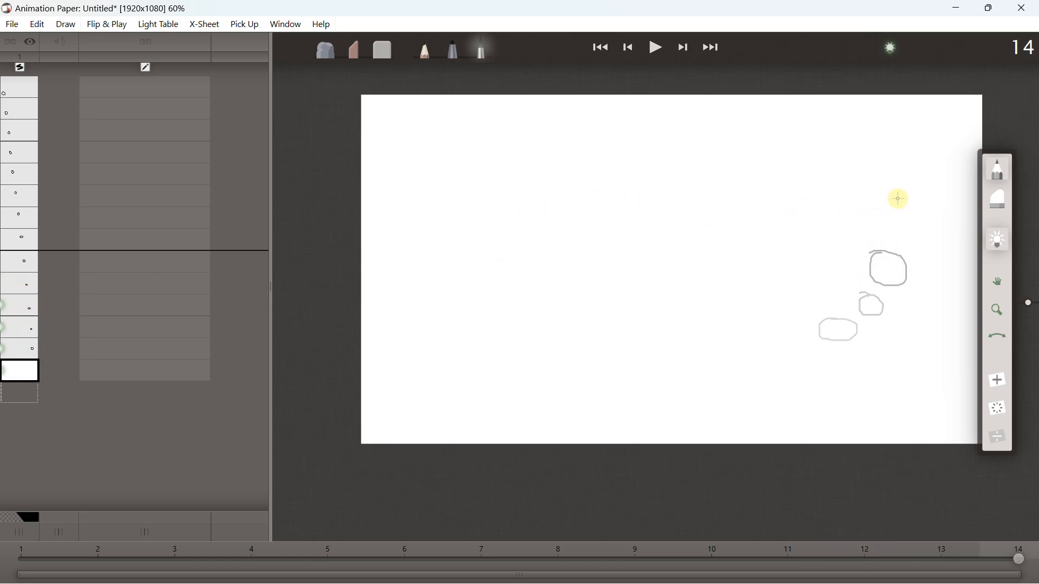
pyautogui.moveTo(928, 209)
pyautogui.mouseDown()
pyautogui.moveTo(933, 230)
pyautogui.moveTo(952, 216)
pyautogui.moveTo(932, 209)
pyautogui.mouseUp()
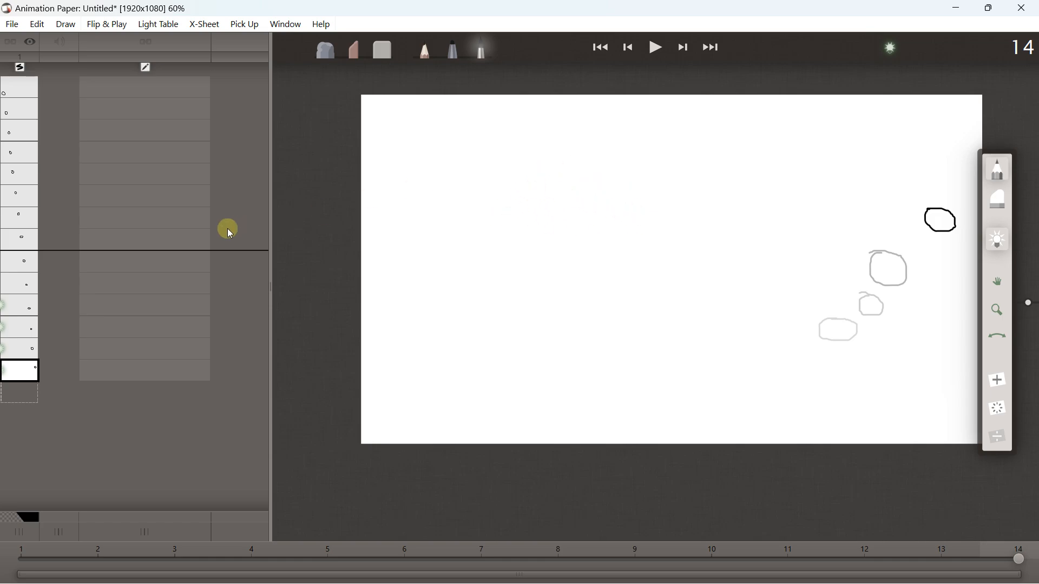
# - Play the ball animation from frame 1, stop it and return to the first frame
pyautogui.click(601, 47)
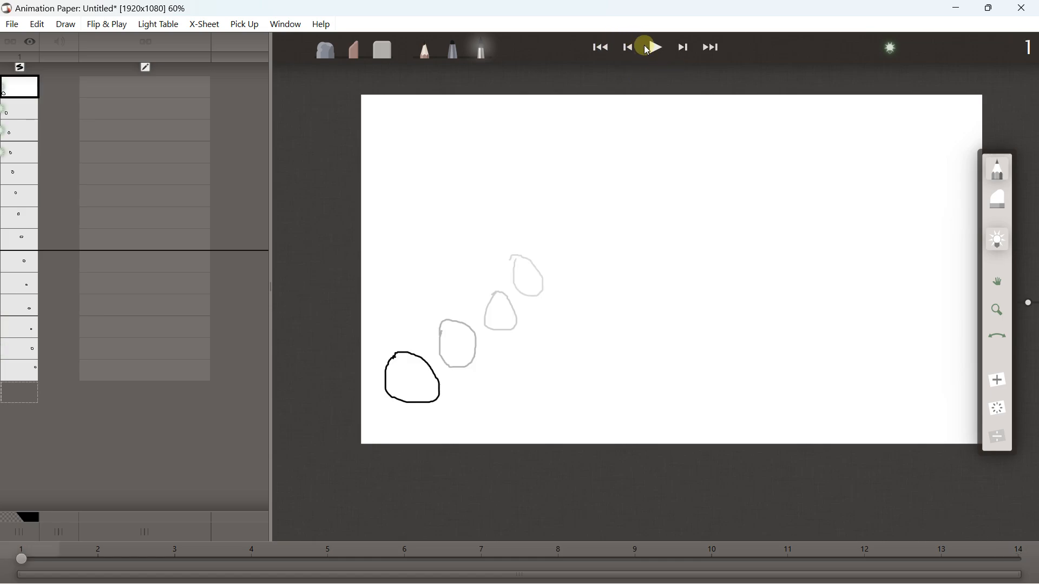
pyautogui.click(655, 48)
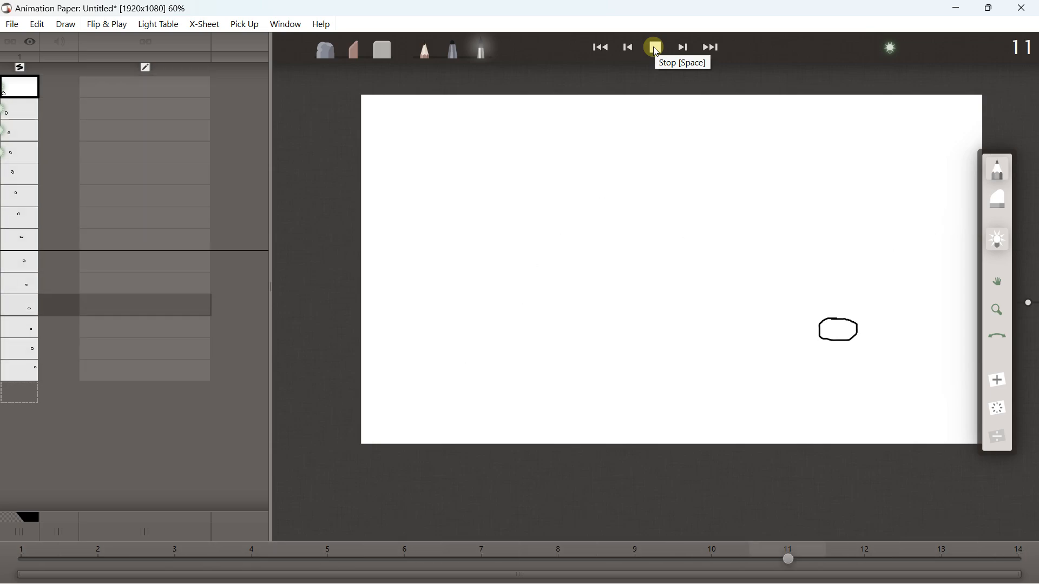
pyautogui.click(656, 49)
pyautogui.click(605, 45)
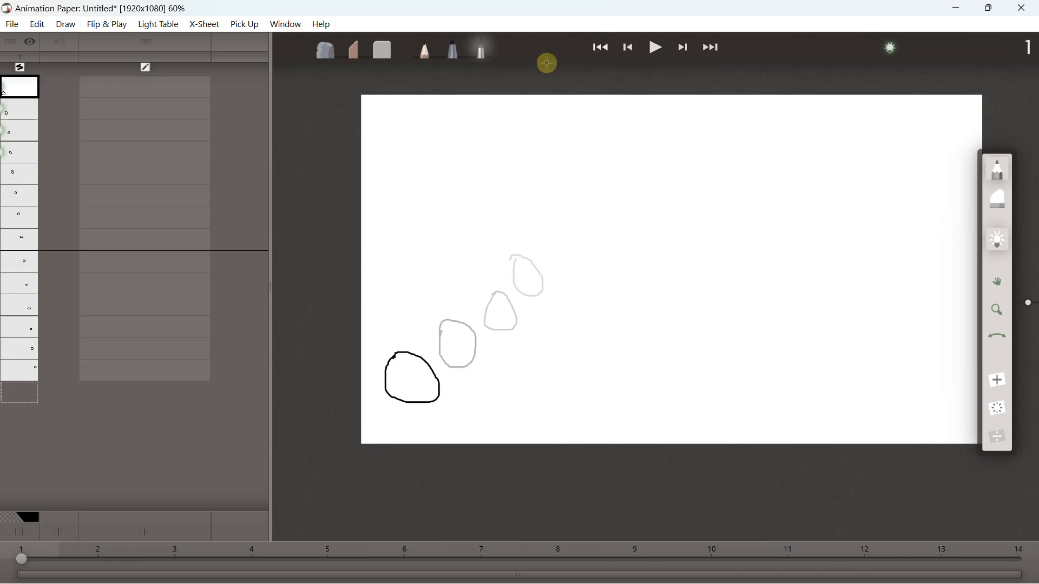
# - Select all 14 ball drawings on the layer and clear them to blank
pyautogui.click(10, 364)
pyautogui.click(22, 89)
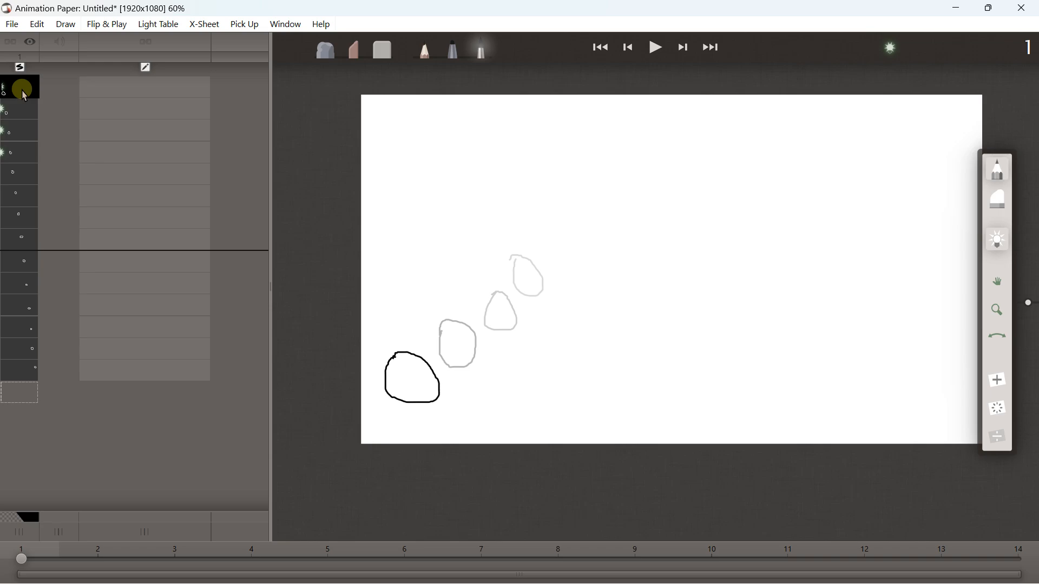
pyautogui.rightClick(24, 96)
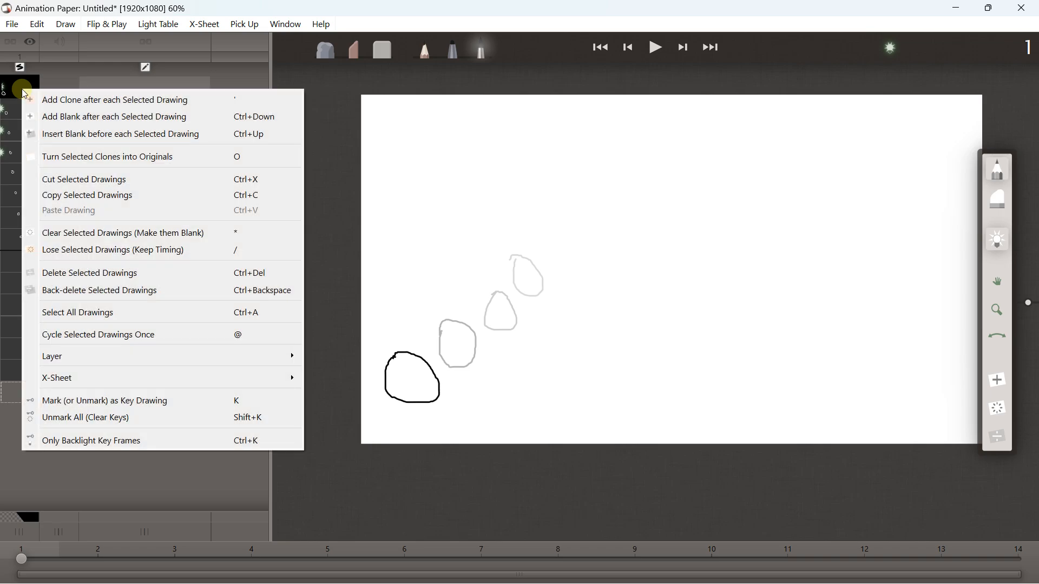
pyautogui.click(123, 240)
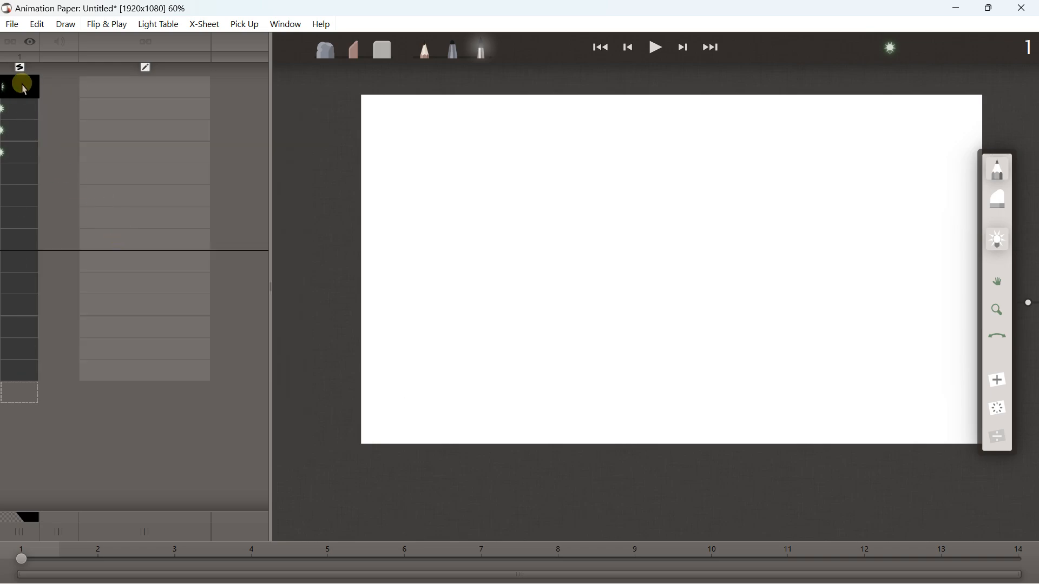
# - Delete the layer that held the ball drawings and select the single blank drawing on frame 1
pyautogui.rightClick(22, 85)
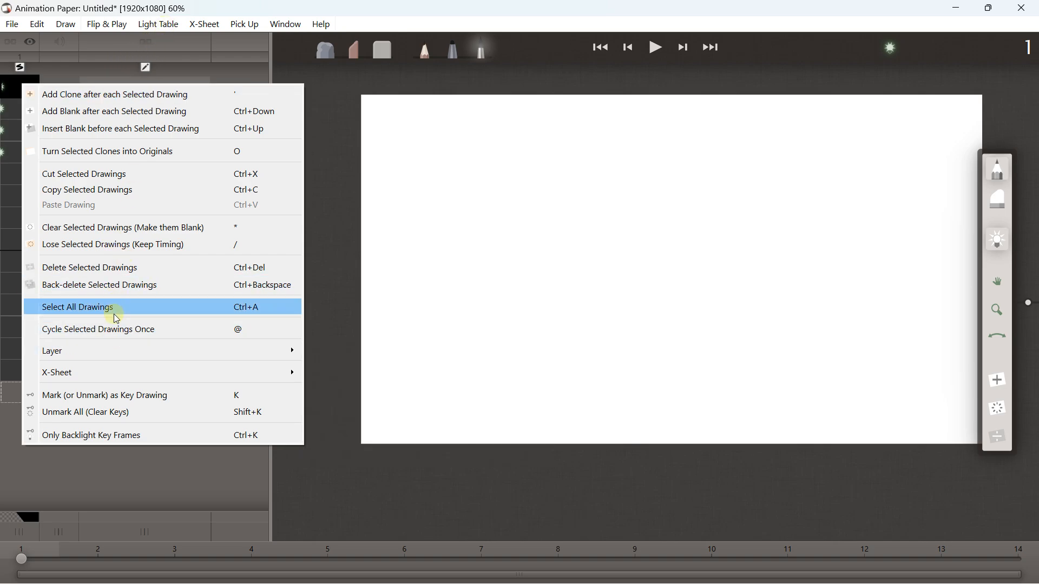
pyautogui.moveTo(116, 356)
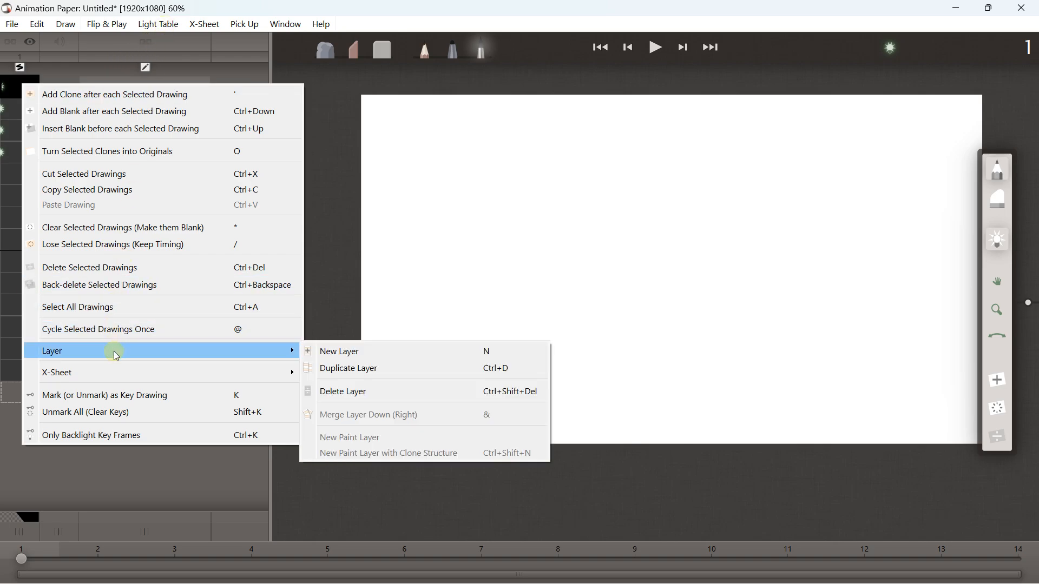
pyautogui.click(335, 391)
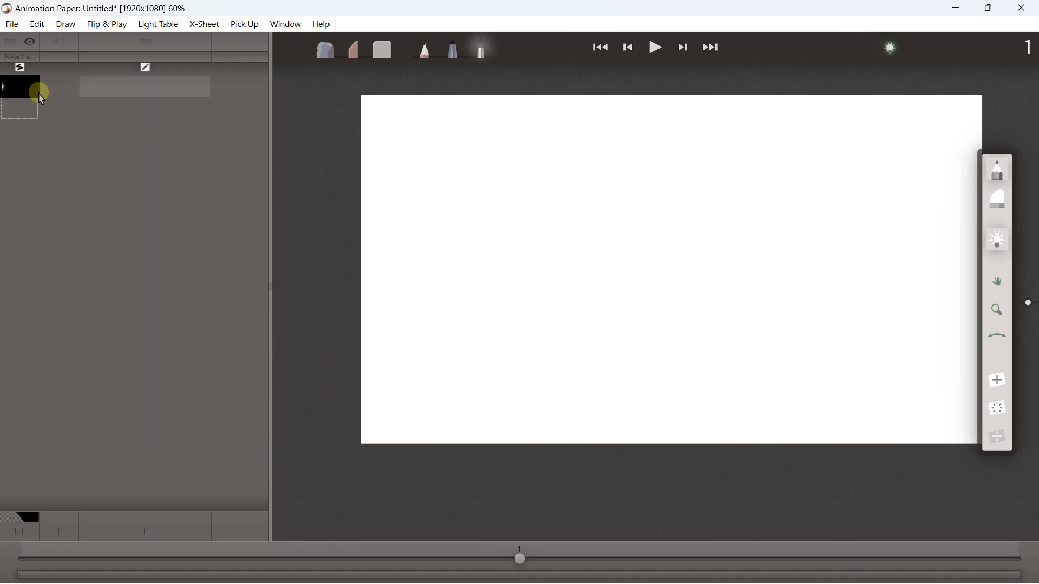
pyautogui.click(20, 93)
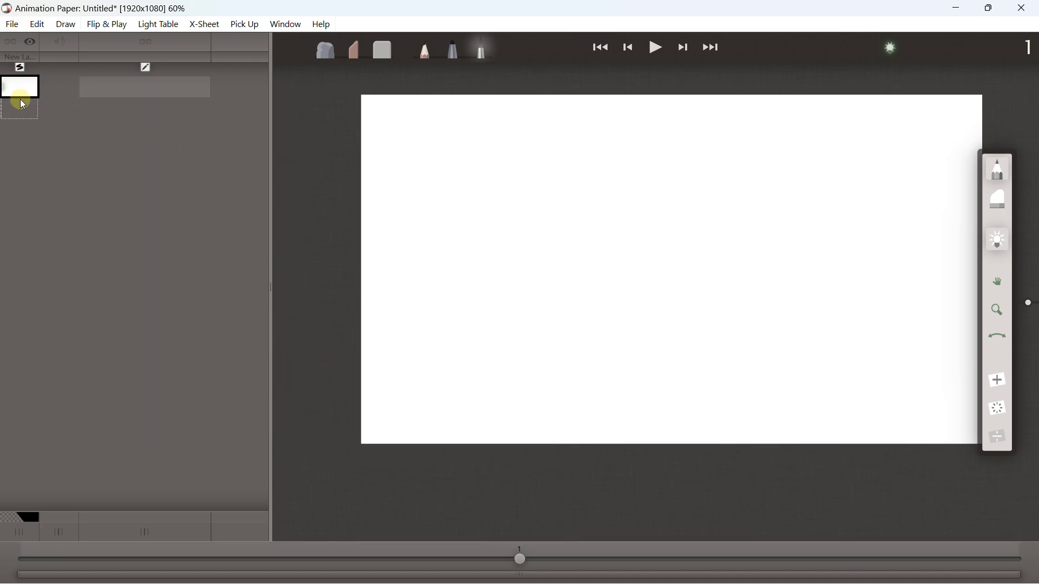
# - Turn off the Backlight (Onion Skin) and switch to the Marker
pyautogui.click(176, 26)
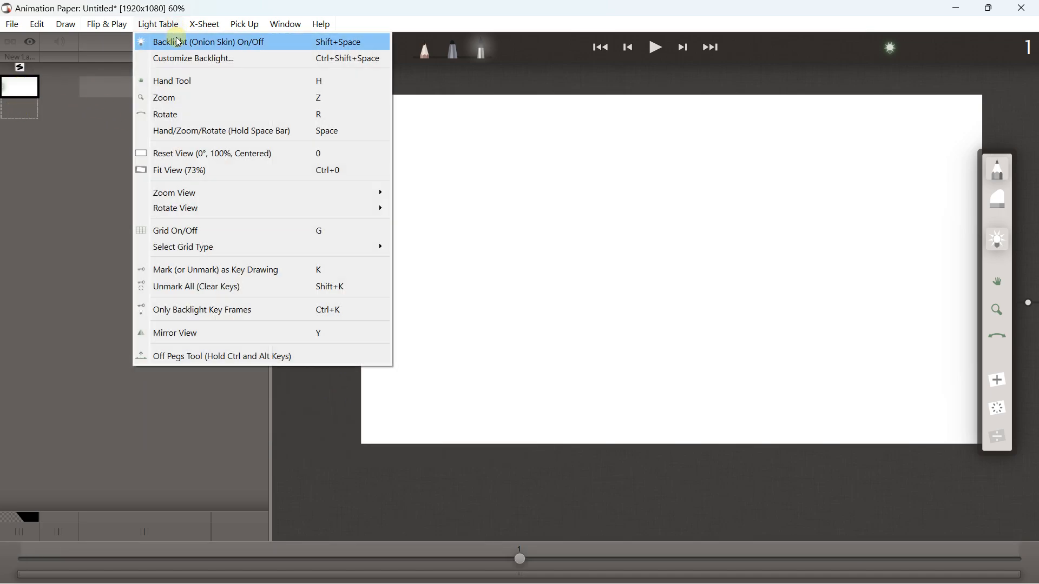
pyautogui.click(179, 43)
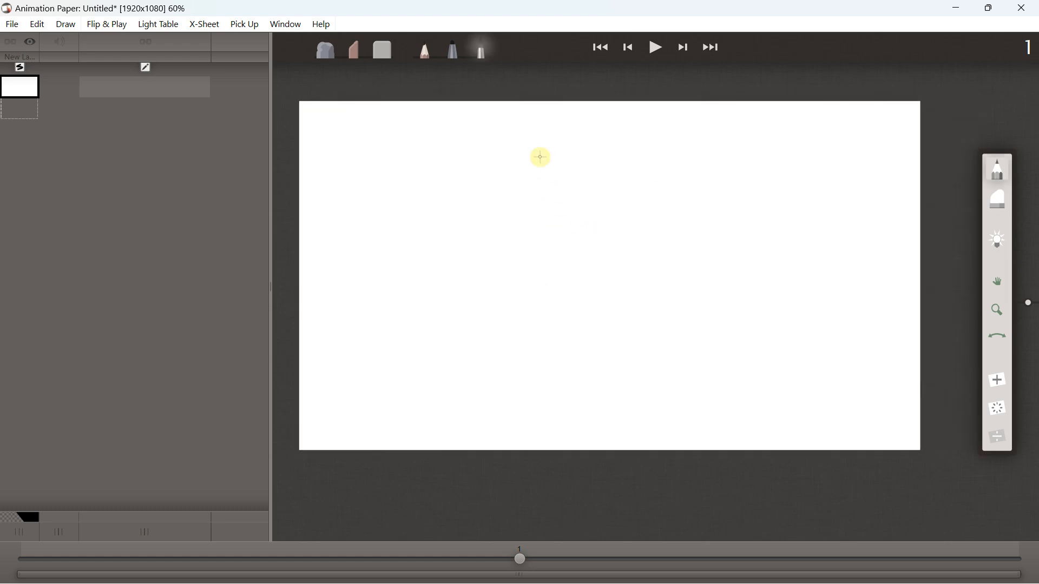
pyautogui.click(455, 49)
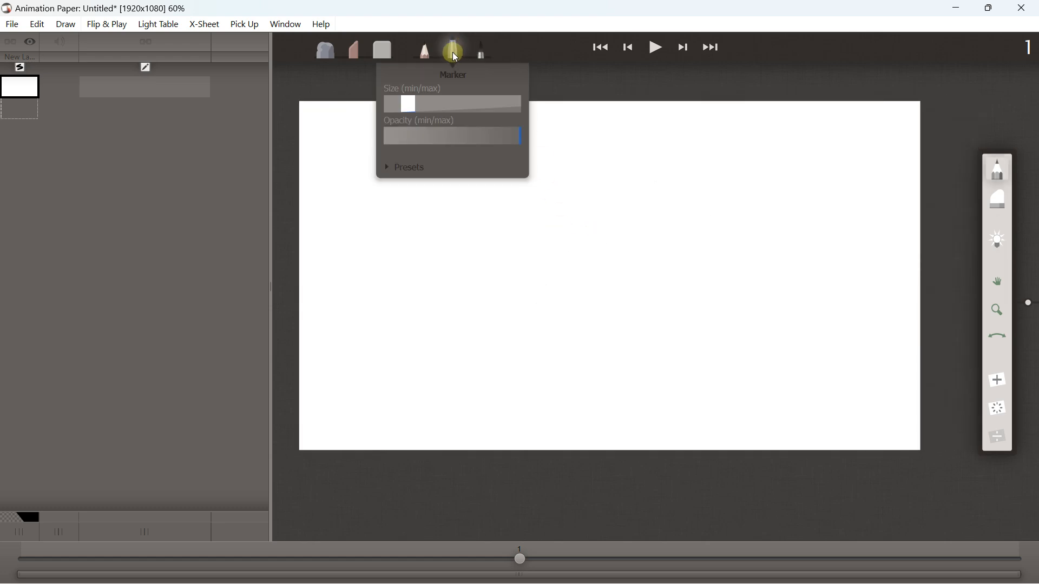
pyautogui.moveTo(470, 285)
pyautogui.mouseDown()
pyautogui.moveTo(544, 226)
pyautogui.moveTo(608, 225)
pyautogui.mouseUp()
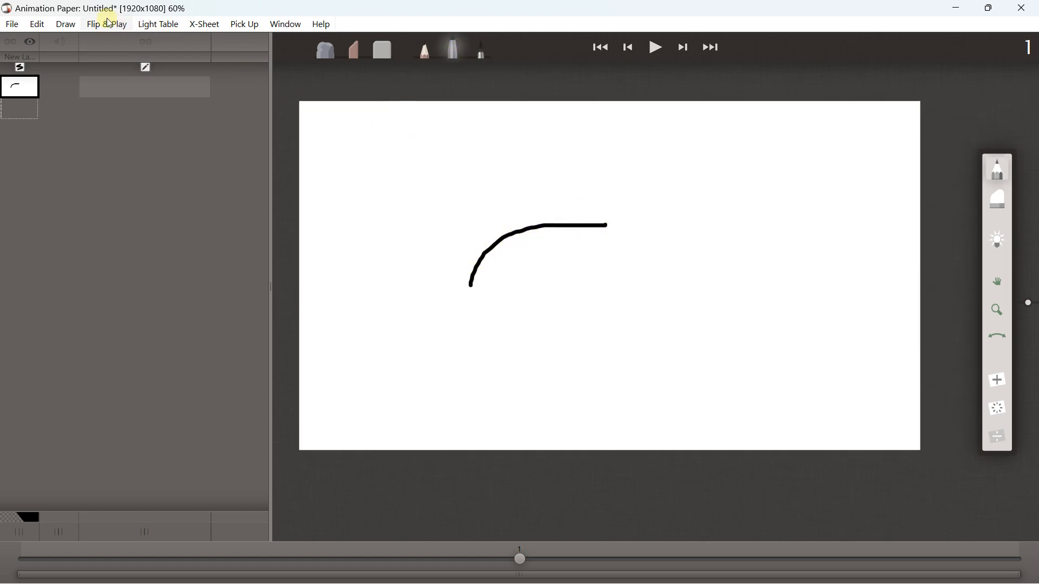
pyautogui.click(33, 25)
pyautogui.click(40, 49)
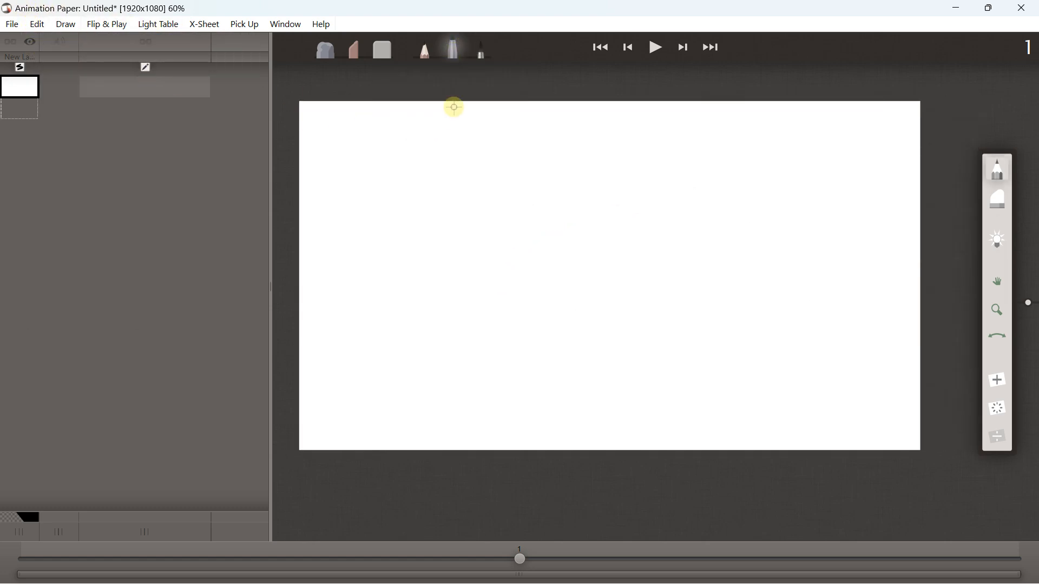
# - Lower the Marker's minimum size slightly and keep its opacity at the maximum
pyautogui.click(457, 53)
pyautogui.moveTo(401, 103); pyautogui.dragTo(396, 107)
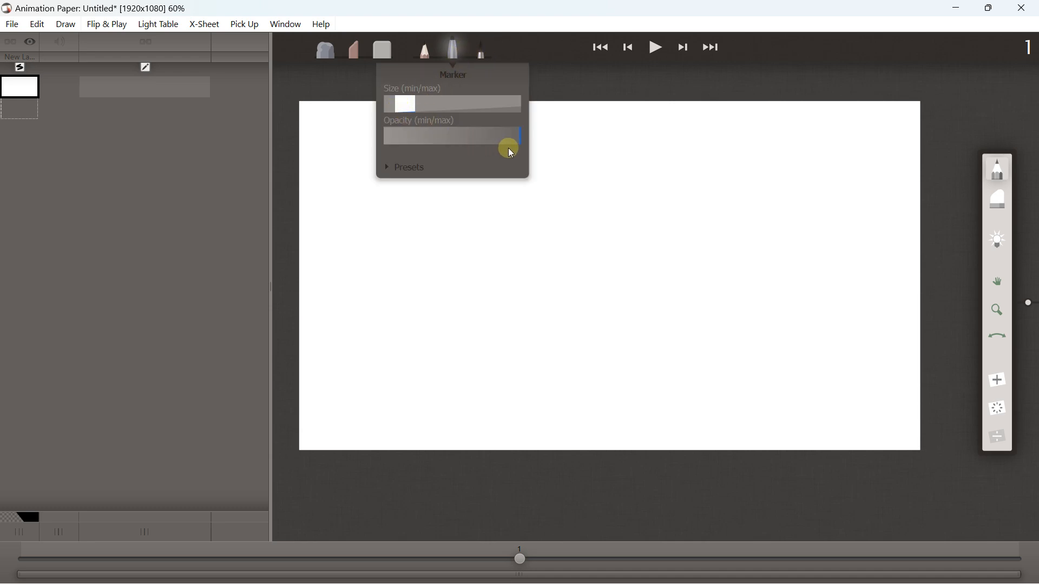
pyautogui.moveTo(518, 139); pyautogui.dragTo(545, 138)
pyautogui.click(20, 68)
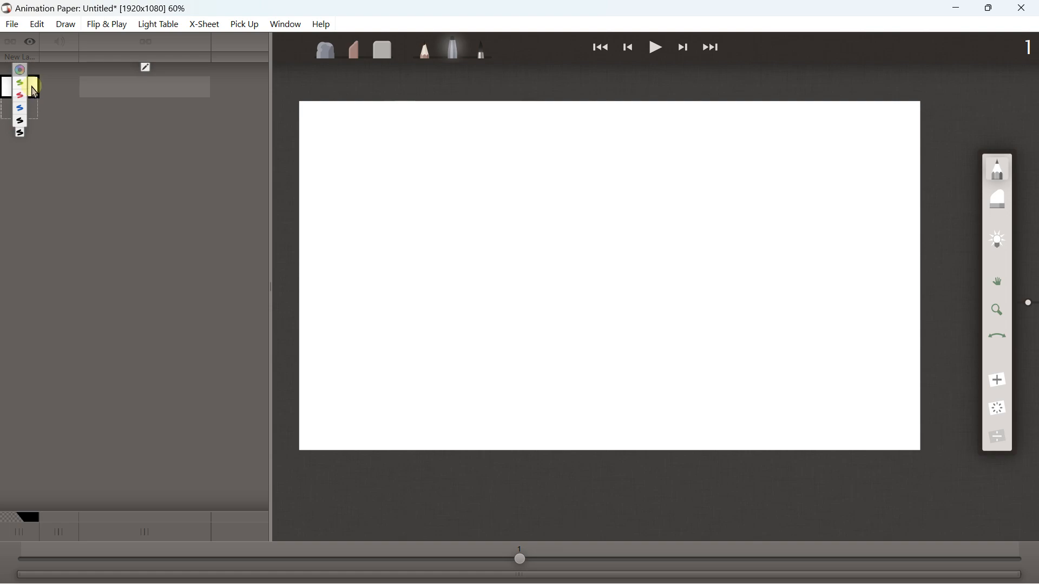
pyautogui.scroll(1, 623, 231)
pyautogui.moveTo(592, 238); pyautogui.dragTo(617, 240)
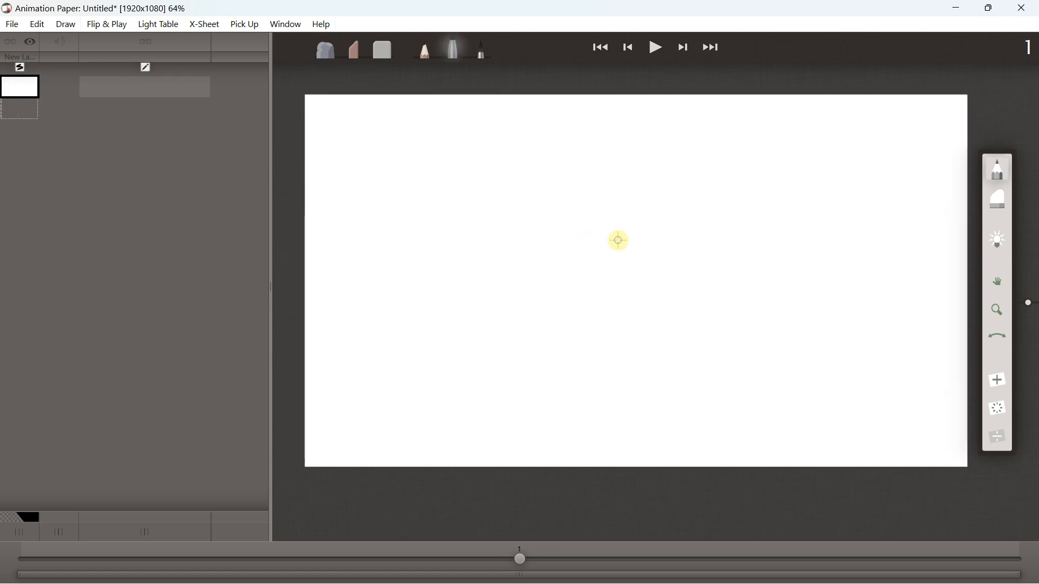
pyautogui.scroll(-1, 618, 240)
pyautogui.scroll(1, 608, 212)
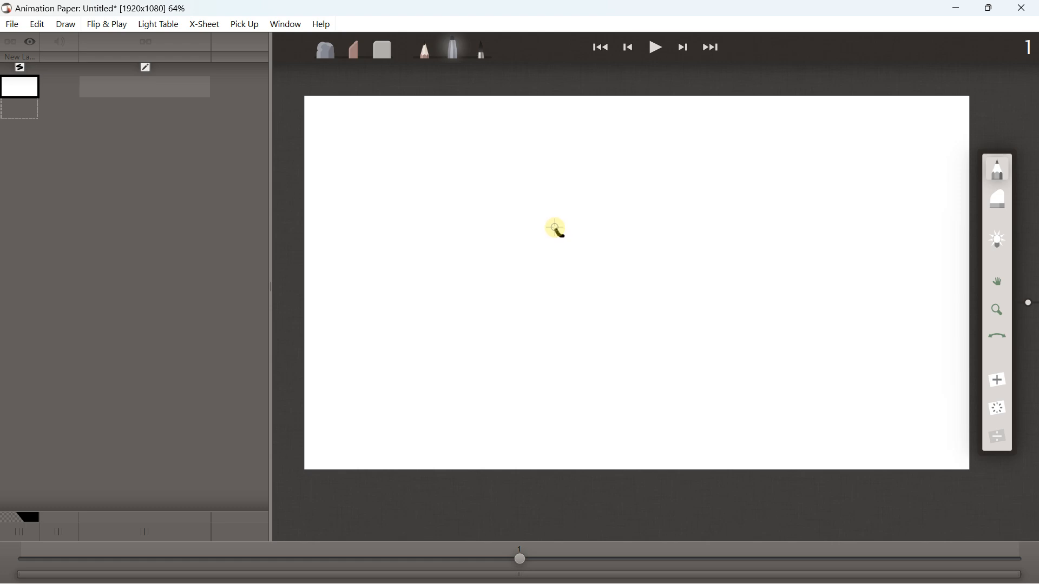
pyautogui.moveTo(556, 228)
pyautogui.mouseDown()
pyautogui.moveTo(573, 182)
pyautogui.moveTo(628, 176)
pyautogui.moveTo(661, 189)
pyautogui.moveTo(656, 230)
pyautogui.mouseUp()
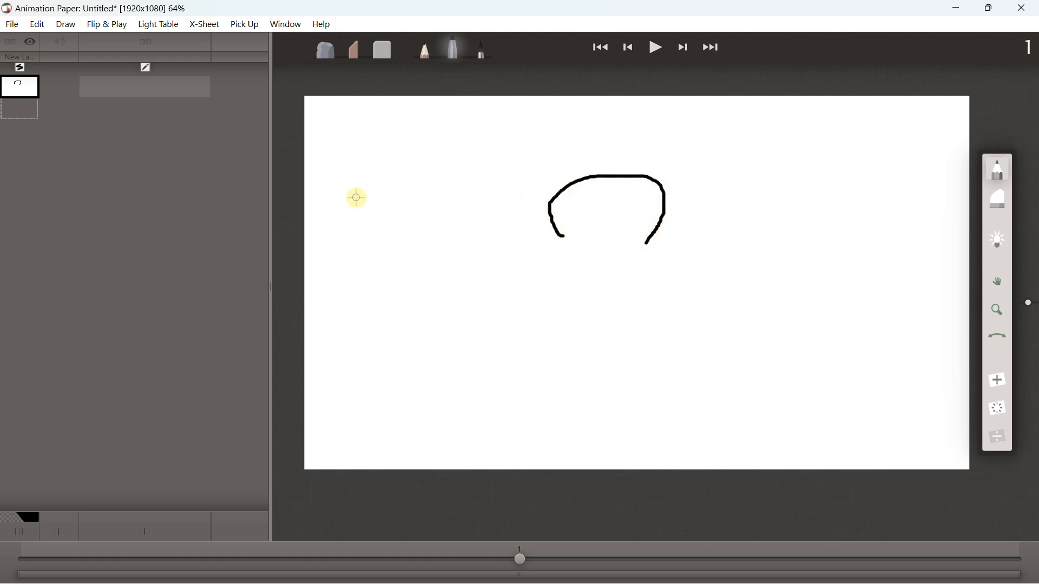
pyautogui.click(36, 25)
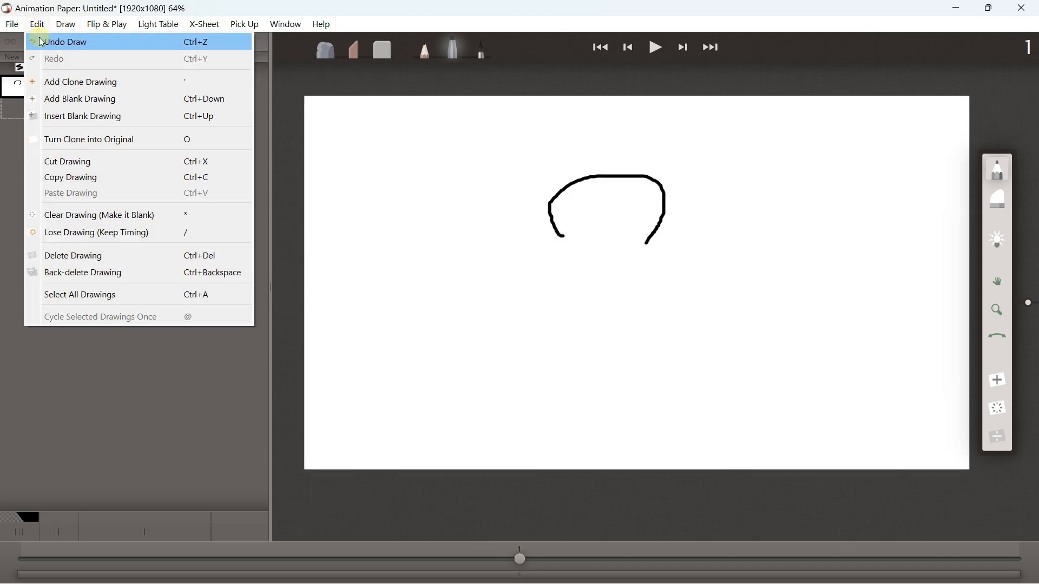
pyautogui.click(42, 42)
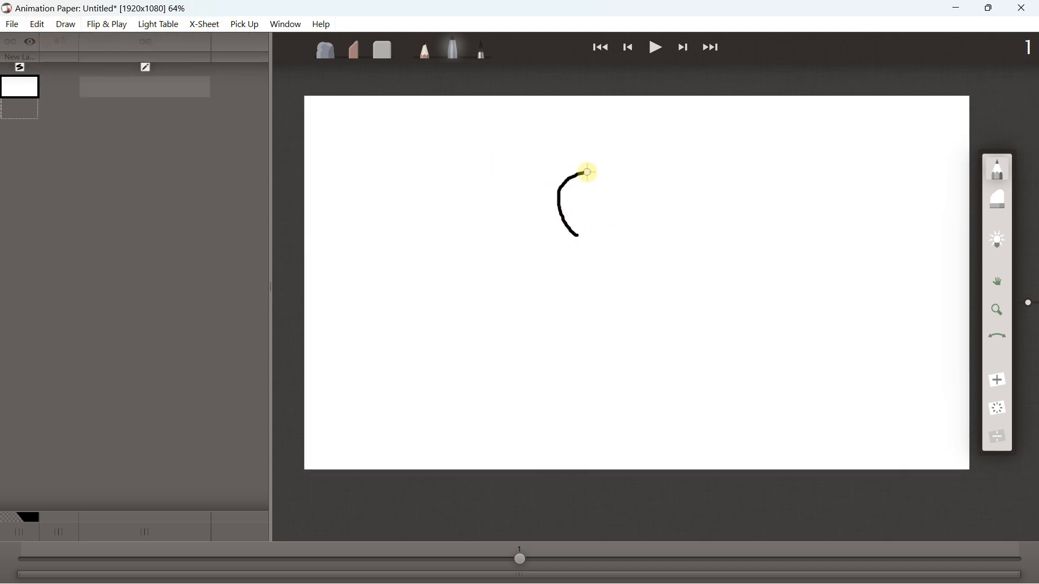
pyautogui.moveTo(587, 173)
pyautogui.mouseDown()
pyautogui.moveTo(632, 175)
pyautogui.moveTo(650, 202)
pyautogui.mouseUp()
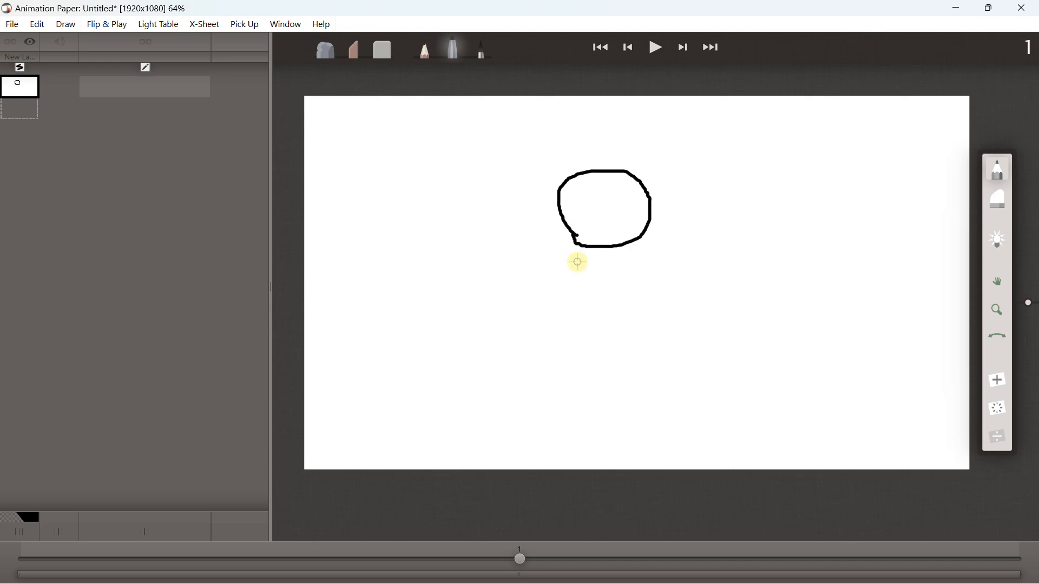
pyautogui.click(37, 24)
pyautogui.click(139, 41)
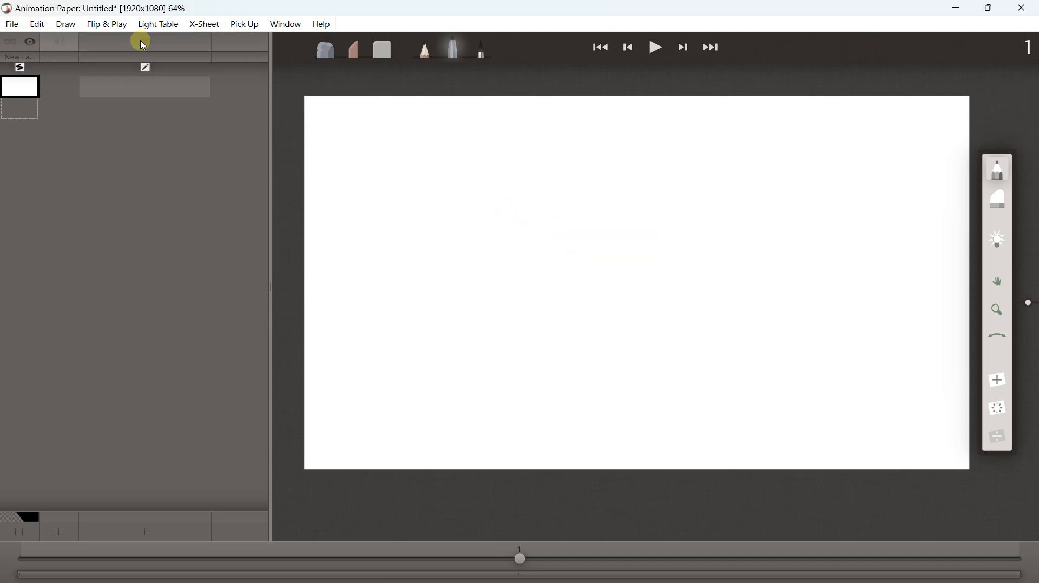
# - Draw a cartoon animal's rounded head and long body in the canvas's middle, with an arm on each side and two short legs
pyautogui.moveTo(561, 198)
pyautogui.mouseDown()
pyautogui.moveTo(569, 174)
pyautogui.moveTo(607, 163)
pyautogui.moveTo(640, 179)
pyautogui.moveTo(645, 204)
pyautogui.moveTo(639, 219)
pyautogui.moveTo(608, 228)
pyautogui.moveTo(571, 223)
pyautogui.moveTo(538, 235)
pyautogui.moveTo(530, 262)
pyautogui.moveTo(522, 386)
pyautogui.moveTo(549, 423)
pyautogui.moveTo(578, 433)
pyautogui.moveTo(671, 432)
pyautogui.moveTo(689, 403)
pyautogui.moveTo(695, 307)
pyautogui.moveTo(653, 207)
pyautogui.mouseUp()
pyautogui.scroll(4, 605, 247)
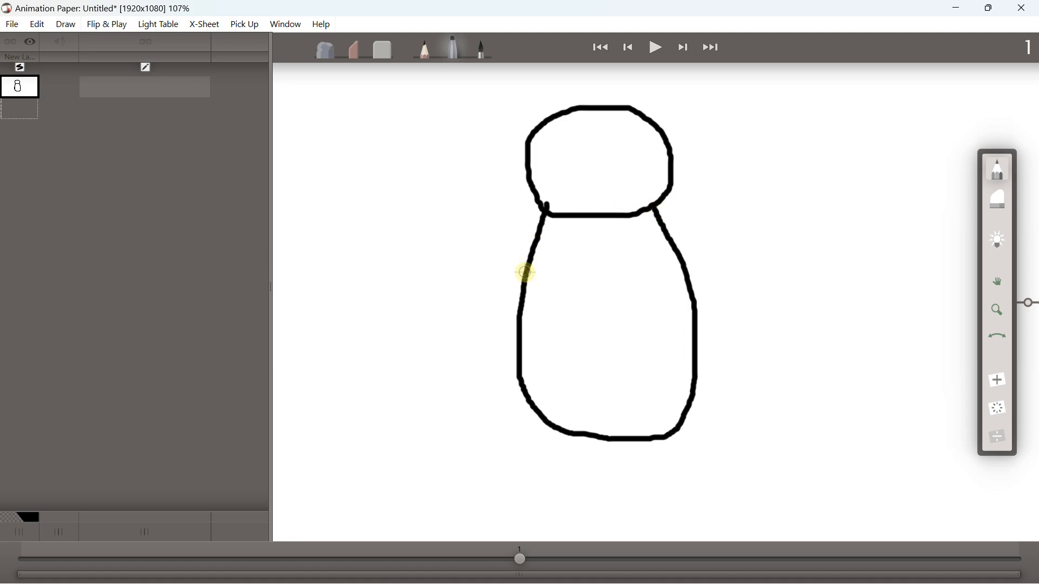
pyautogui.moveTo(525, 272)
pyautogui.mouseDown()
pyautogui.moveTo(473, 251)
pyautogui.moveTo(442, 263)
pyautogui.moveTo(453, 301)
pyautogui.moveTo(506, 327)
pyautogui.mouseUp()
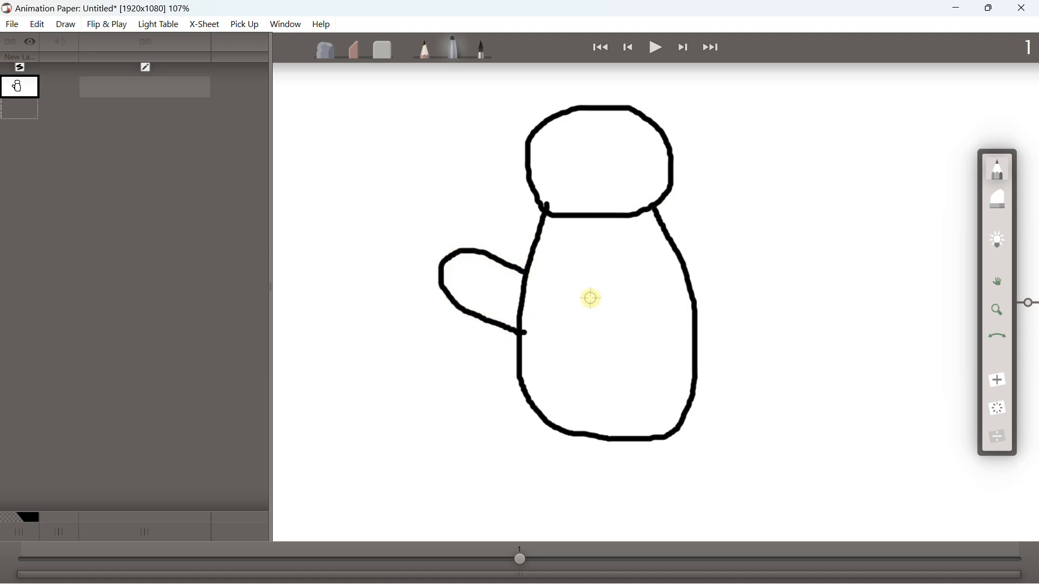
pyautogui.moveTo(685, 265)
pyautogui.mouseDown()
pyautogui.moveTo(735, 254)
pyautogui.moveTo(755, 281)
pyautogui.moveTo(707, 322)
pyautogui.mouseUp()
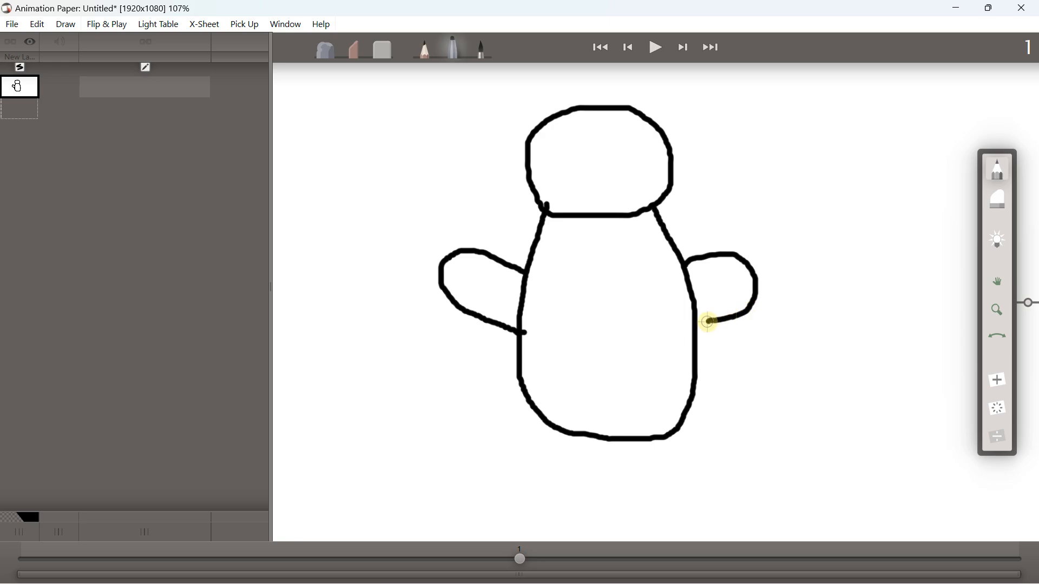
pyautogui.moveTo(537, 411)
pyautogui.mouseDown()
pyautogui.moveTo(536, 493)
pyautogui.moveTo(553, 498)
pyautogui.moveTo(587, 433)
pyautogui.mouseUp()
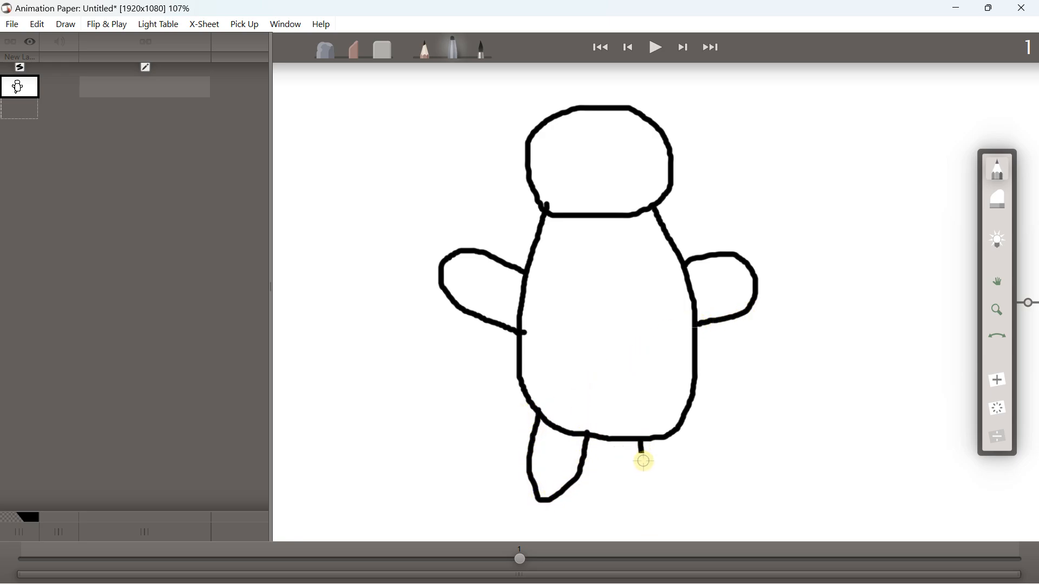
pyautogui.moveTo(643, 461)
pyautogui.mouseDown()
pyautogui.moveTo(685, 495)
pyautogui.moveTo(683, 423)
pyautogui.mouseUp()
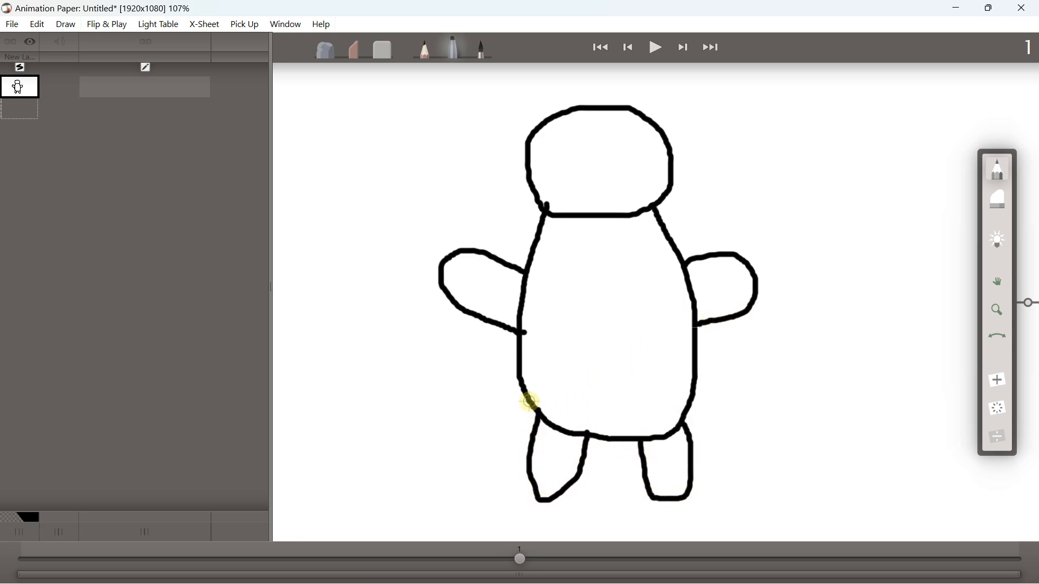
pyautogui.moveTo(530, 402)
pyautogui.mouseDown()
pyautogui.moveTo(557, 300)
pyautogui.moveTo(600, 258)
pyautogui.moveTo(635, 317)
pyautogui.moveTo(651, 437)
pyautogui.mouseUp()
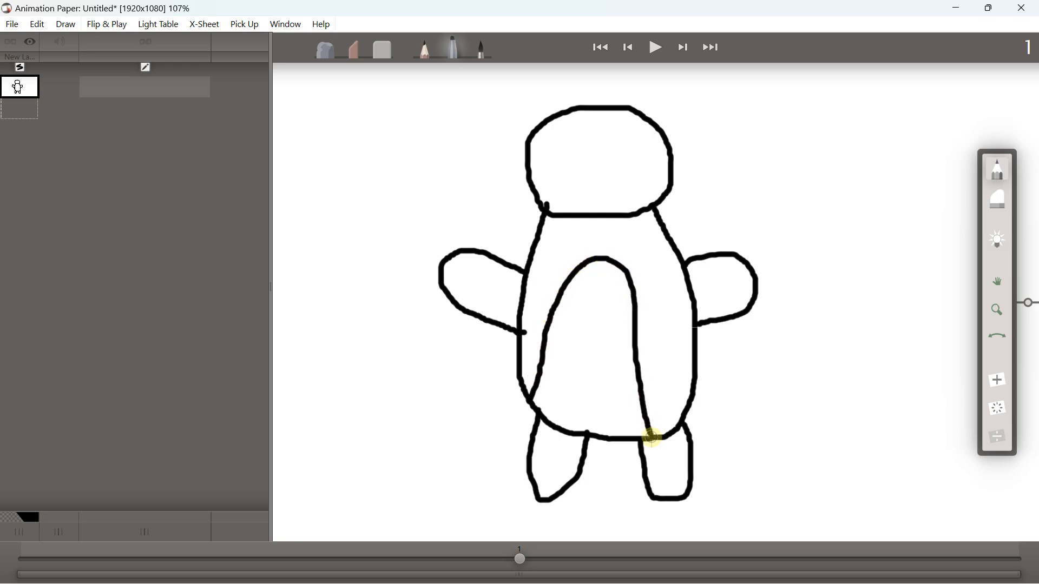
pyautogui.click(36, 25)
pyautogui.click(81, 45)
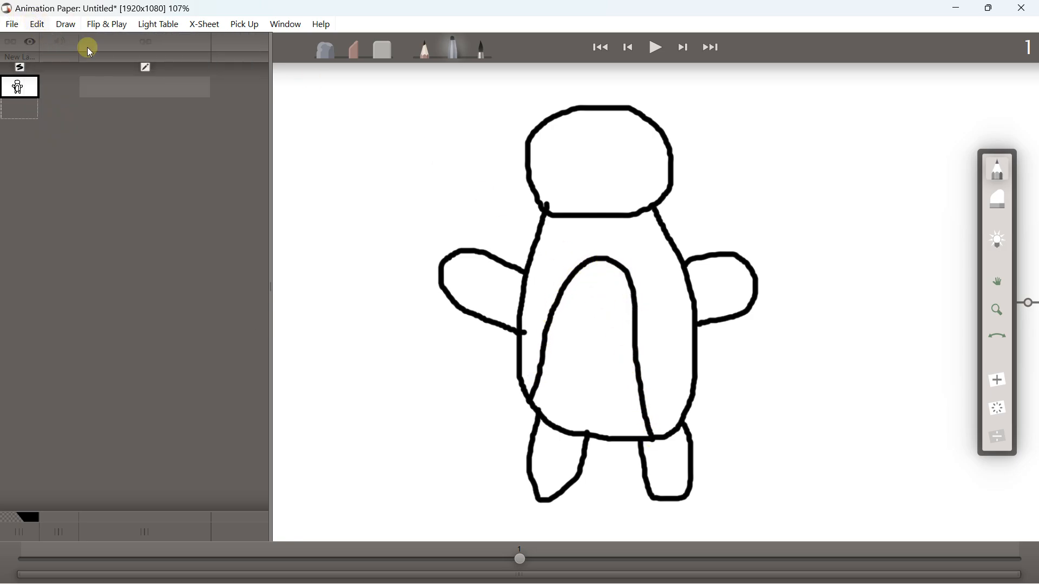
# - Draw an arched belly line inside the body and add two filled eyes, a vertical nose line and a smiling mouth to the head
pyautogui.moveTo(536, 401)
pyautogui.mouseDown()
pyautogui.moveTo(578, 272)
pyautogui.moveTo(595, 254)
pyautogui.moveTo(661, 430)
pyautogui.mouseUp()
pyautogui.press('space')
pyautogui.moveTo(619, 238); pyautogui.dragTo(601, 365)
pyautogui.scroll(4, 541, 274)
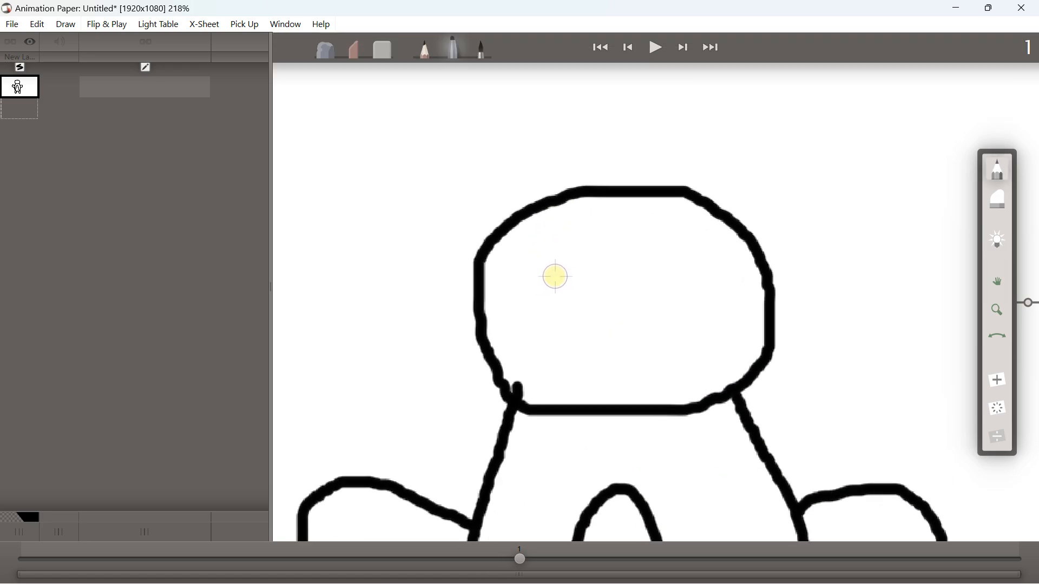
pyautogui.moveTo(553, 276)
pyautogui.mouseDown()
pyautogui.moveTo(550, 260)
pyautogui.moveTo(565, 250)
pyautogui.moveTo(567, 269)
pyautogui.moveTo(557, 265)
pyautogui.moveTo(575, 260)
pyautogui.mouseUp()
pyautogui.moveTo(651, 265)
pyautogui.mouseDown()
pyautogui.moveTo(677, 262)
pyautogui.moveTo(658, 258)
pyautogui.moveTo(610, 341)
pyautogui.moveTo(670, 336)
pyautogui.mouseUp()
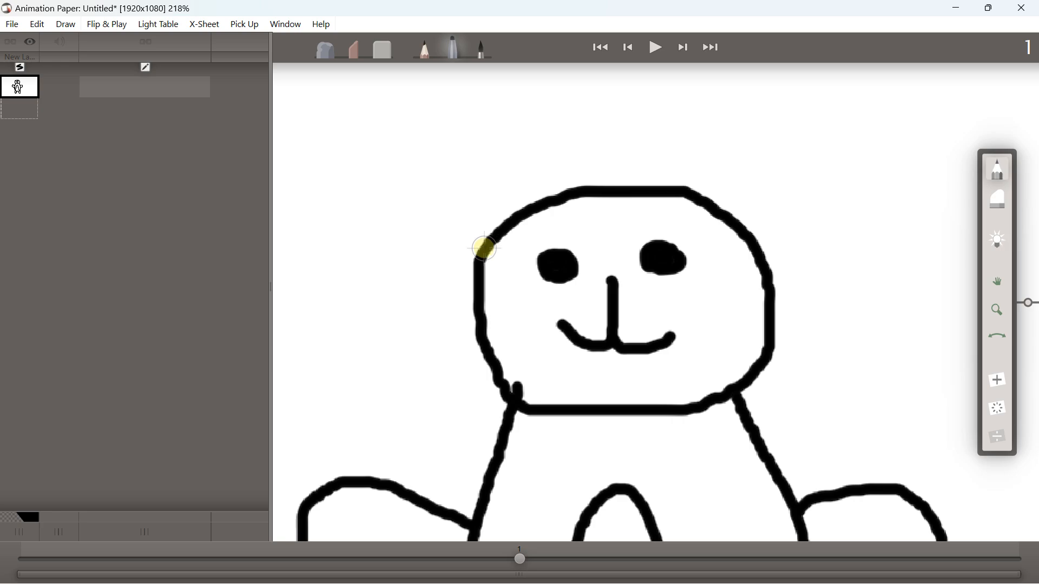
pyautogui.moveTo(482, 251)
pyautogui.mouseDown()
pyautogui.moveTo(435, 98)
pyautogui.moveTo(491, 90)
pyautogui.moveTo(539, 126)
pyautogui.moveTo(564, 192)
pyautogui.mouseUp()
pyautogui.click(37, 24)
pyautogui.click(60, 39)
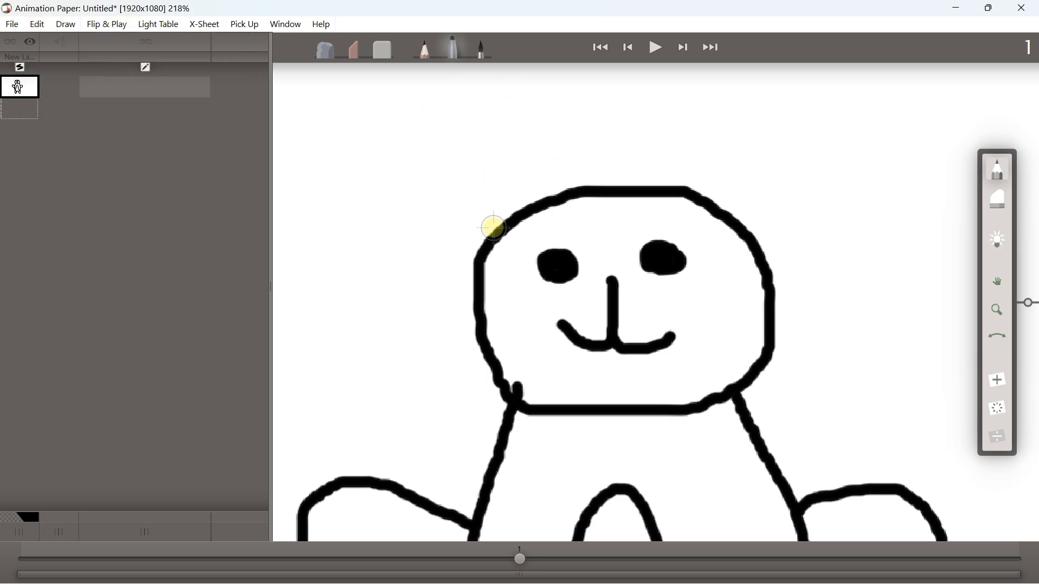
# - Draw a floppy, rounded ear on each side of the top of the animal's head
pyautogui.moveTo(481, 247)
pyautogui.mouseDown()
pyautogui.moveTo(444, 169)
pyautogui.moveTo(557, 172)
pyautogui.moveTo(572, 191)
pyautogui.mouseUp()
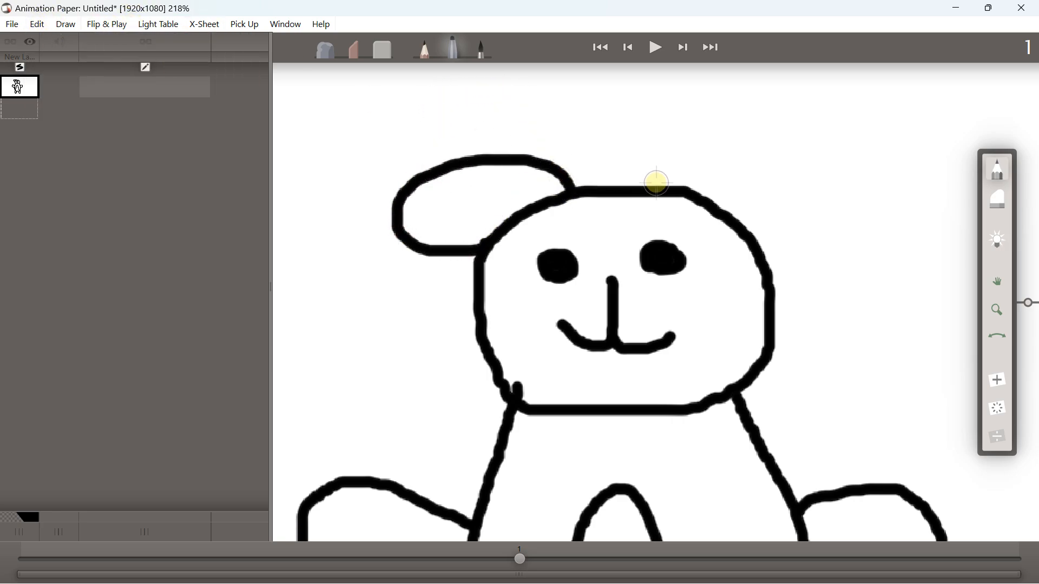
pyautogui.moveTo(655, 183)
pyautogui.mouseDown()
pyautogui.moveTo(754, 172)
pyautogui.moveTo(825, 258)
pyautogui.moveTo(792, 278)
pyautogui.moveTo(768, 267)
pyautogui.mouseUp()
pyautogui.scroll(-5, 628, 167)
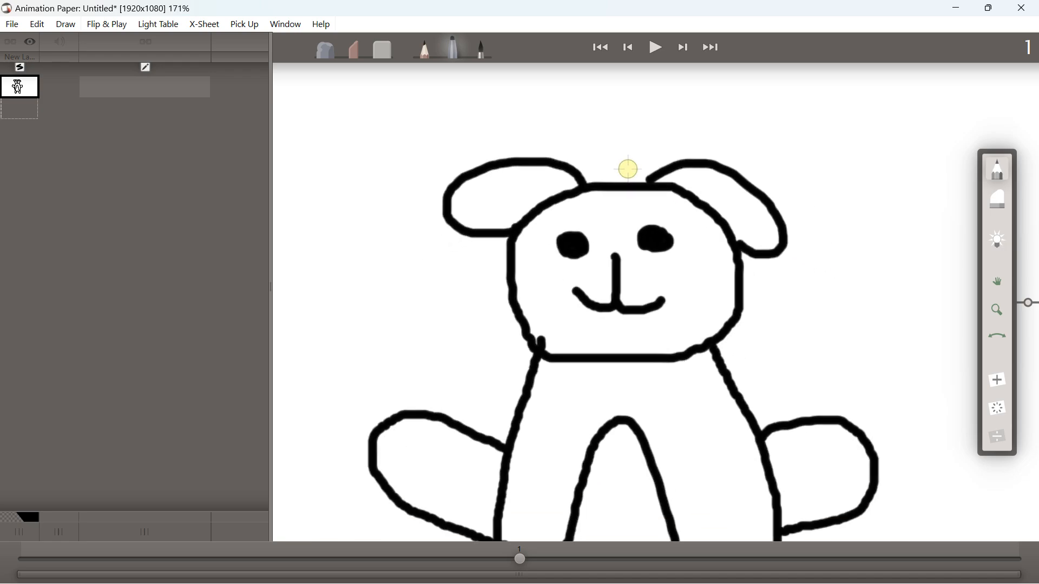
pyautogui.moveTo(613, 225); pyautogui.dragTo(520, 175)
pyautogui.scroll(1, 514, 173)
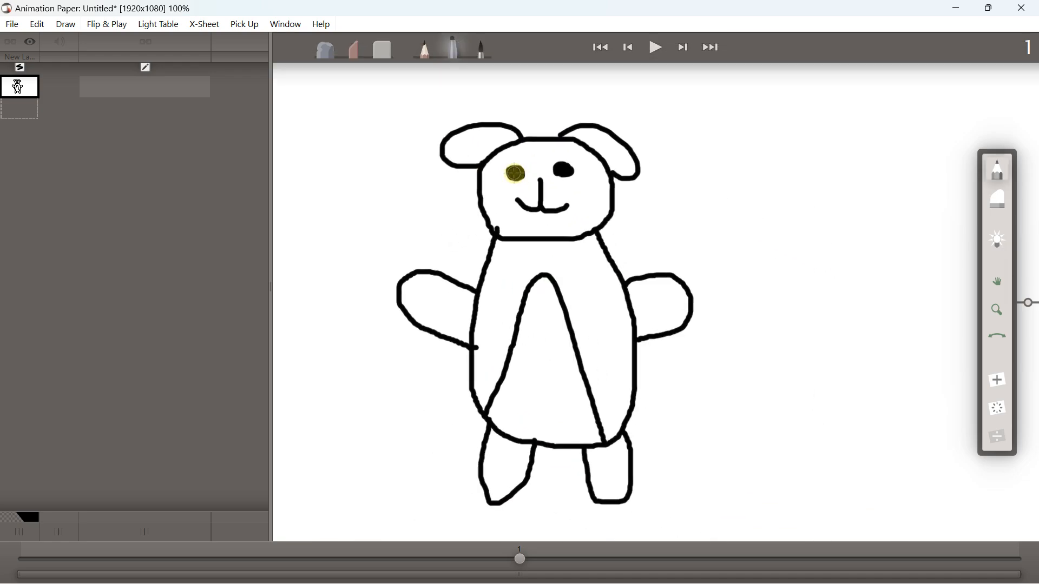
# - Copy the animal drawing in frame 1, add a blank drawing after it and paste the copy as frame 2
pyautogui.click(18, 103)
pyautogui.click(19, 93)
pyautogui.click(19, 91)
pyautogui.rightClick(17, 93)
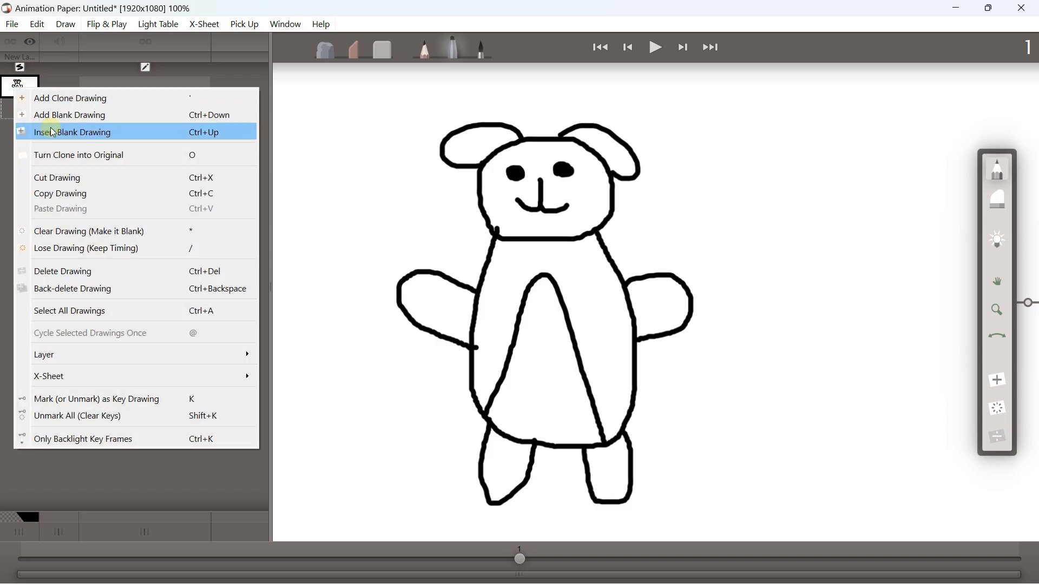
pyautogui.click(62, 199)
pyautogui.rightClick(17, 93)
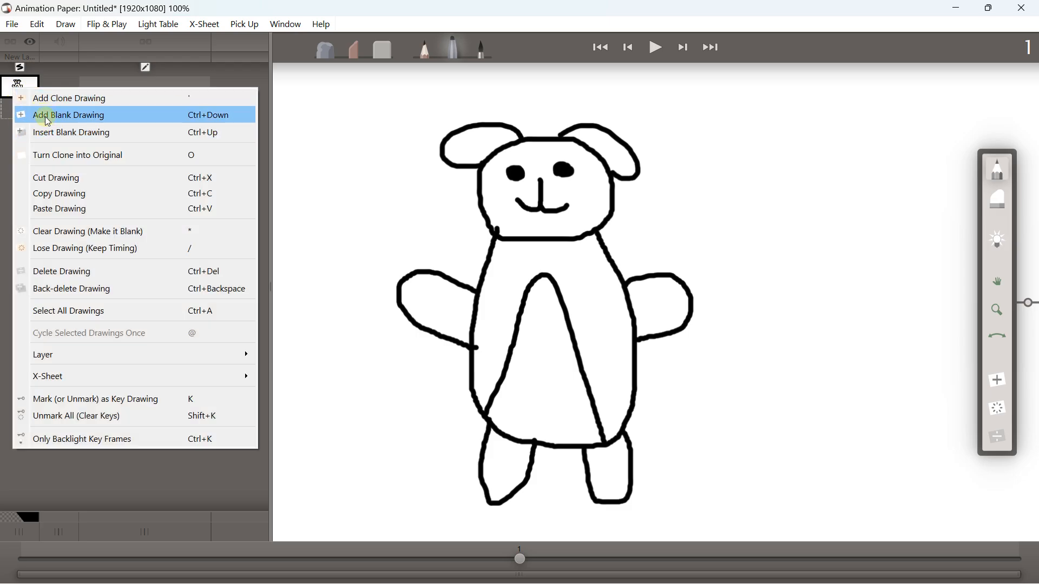
pyautogui.click(44, 115)
pyautogui.rightClick(20, 112)
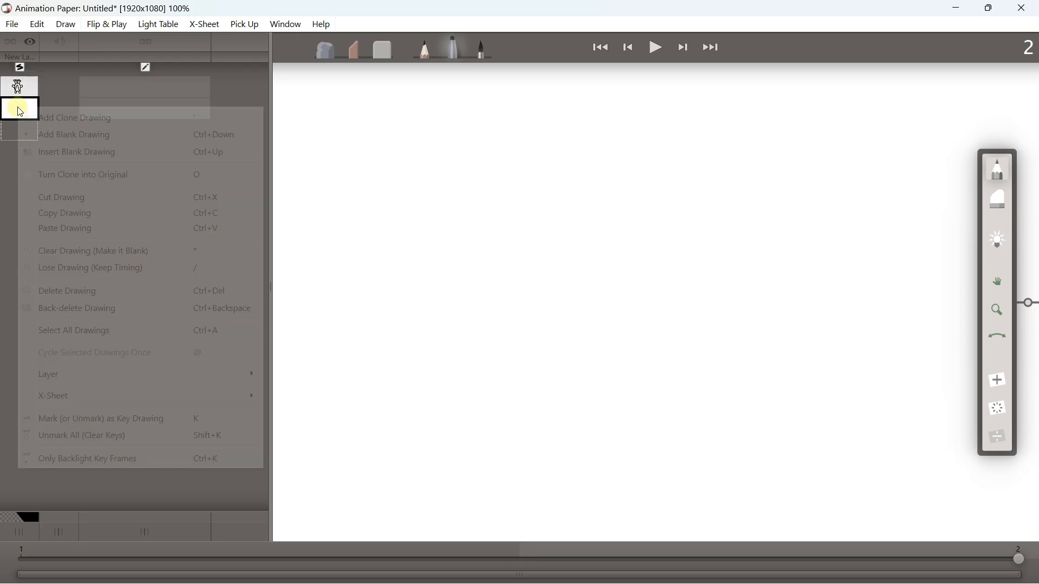
pyautogui.click(65, 229)
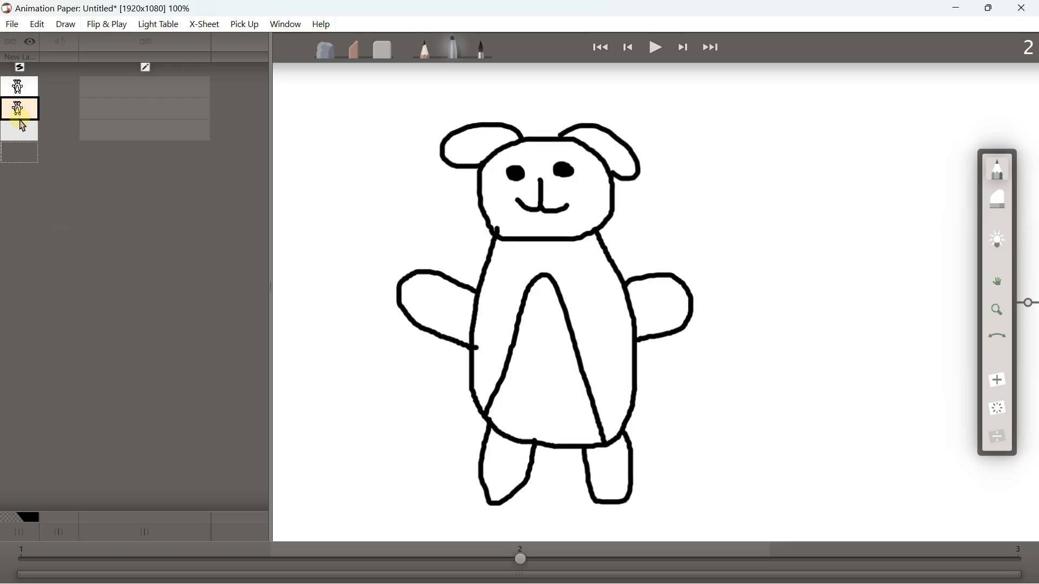
# - Extend the frame 2 drawing with clones across frames 3 and 4, keeping the blank drawing after them
pyautogui.click(18, 88)
pyautogui.click(18, 107)
pyautogui.click(20, 131)
pyautogui.click(20, 109)
pyautogui.moveTo(25, 126); pyautogui.dragTo(23, 157)
pyautogui.click(24, 179)
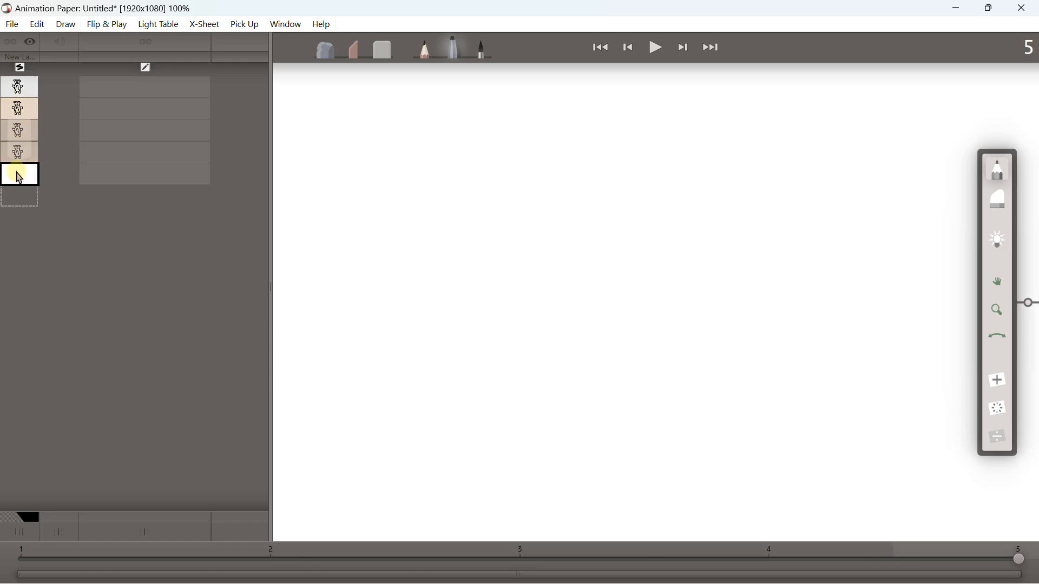
# - Turn the cloned drawings in frames 2, 3 and 4 into originals
pyautogui.click(22, 157)
pyautogui.click(20, 114)
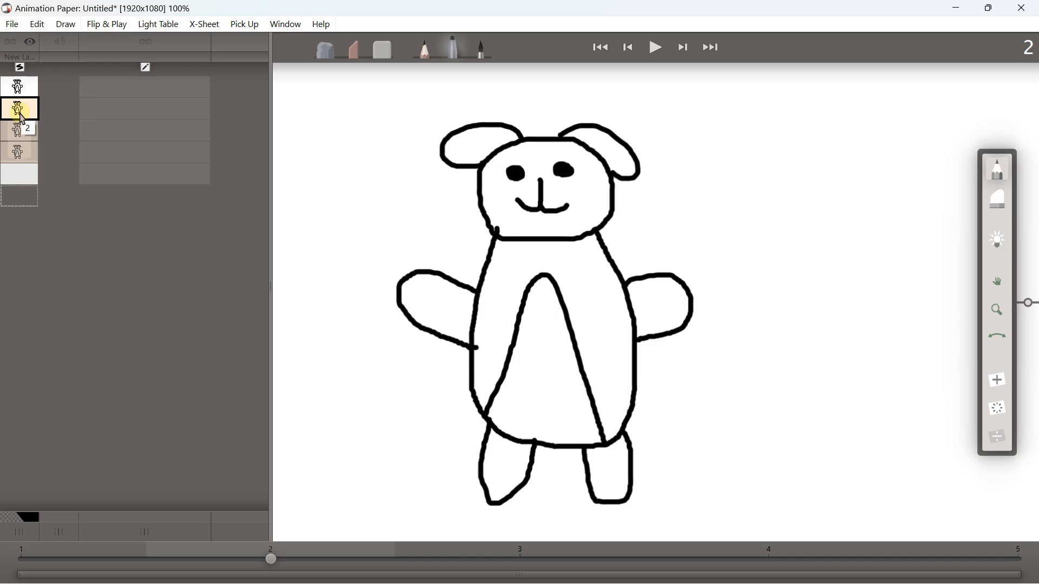
pyautogui.rightClick(21, 118)
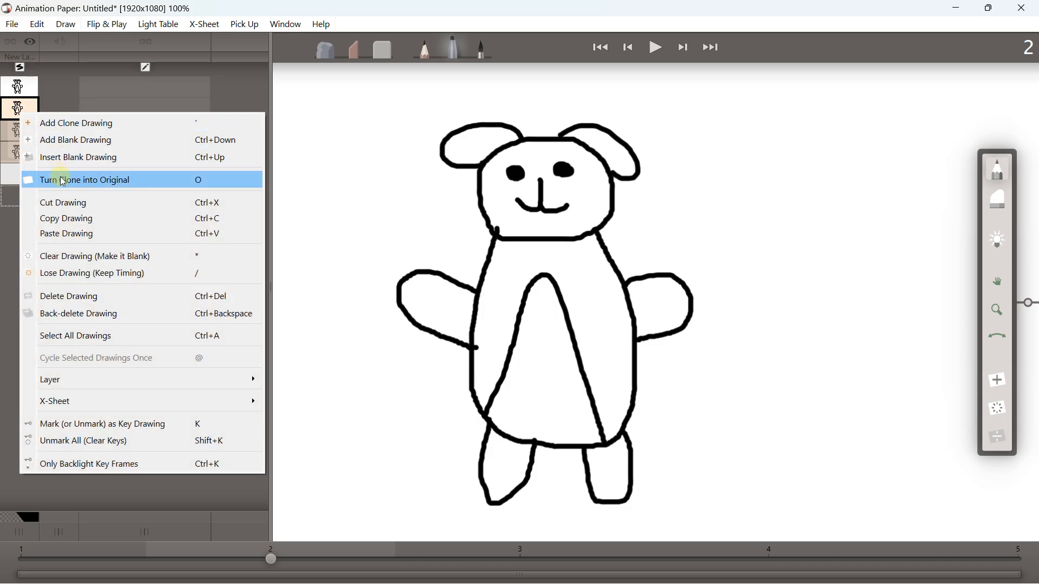
pyautogui.click(62, 184)
pyautogui.click(30, 139)
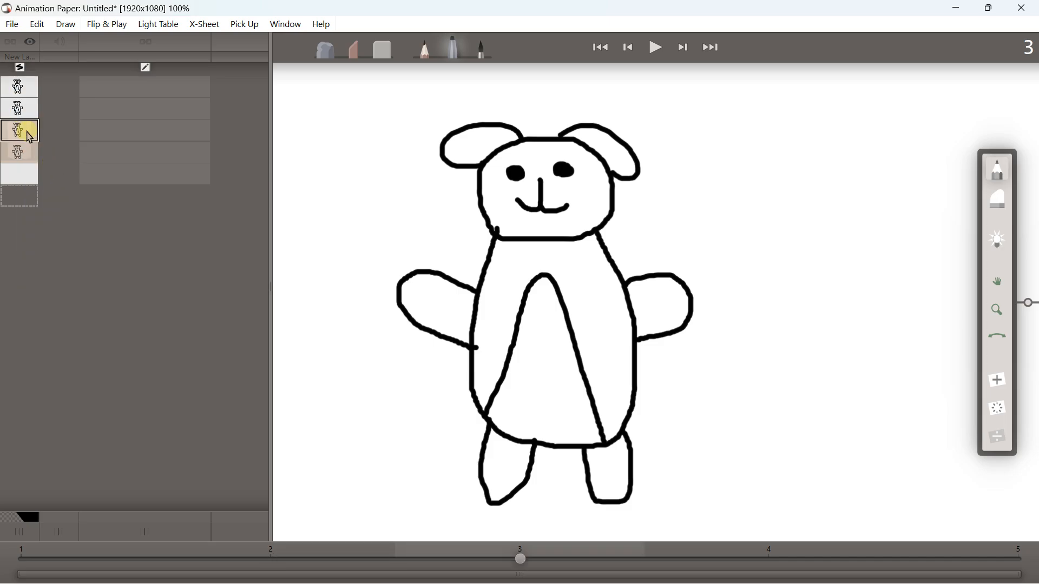
pyautogui.click(22, 157)
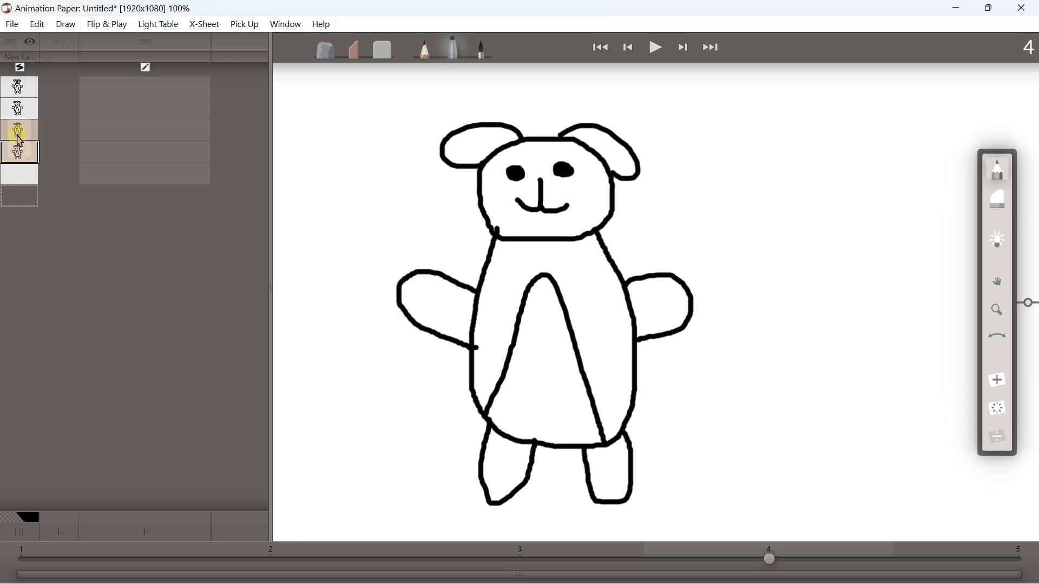
pyautogui.click(19, 141)
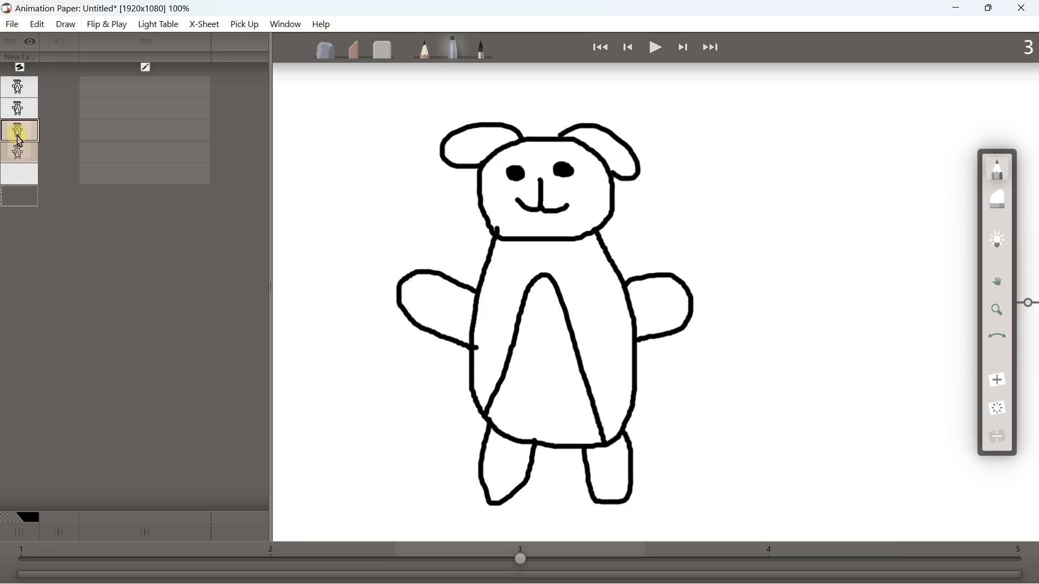
pyautogui.click(19, 157)
pyautogui.rightClick(12, 125)
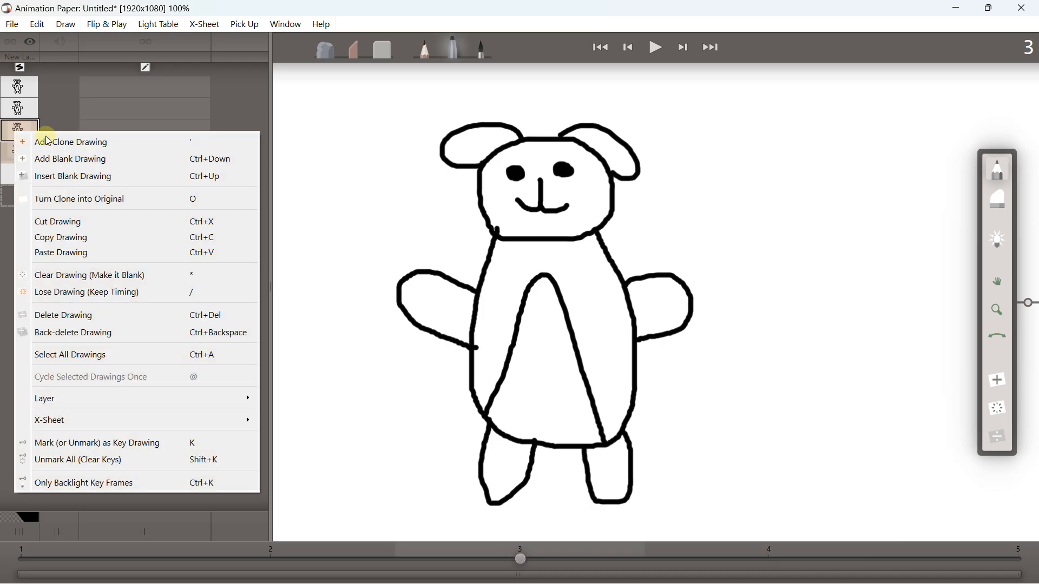
pyautogui.click(49, 198)
pyautogui.rightClick(19, 158)
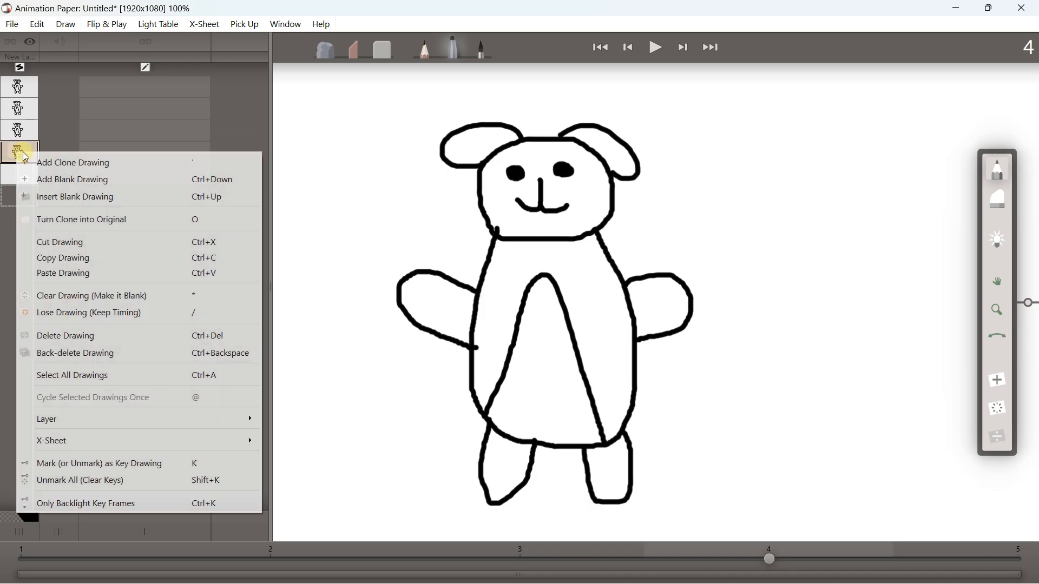
pyautogui.click(51, 220)
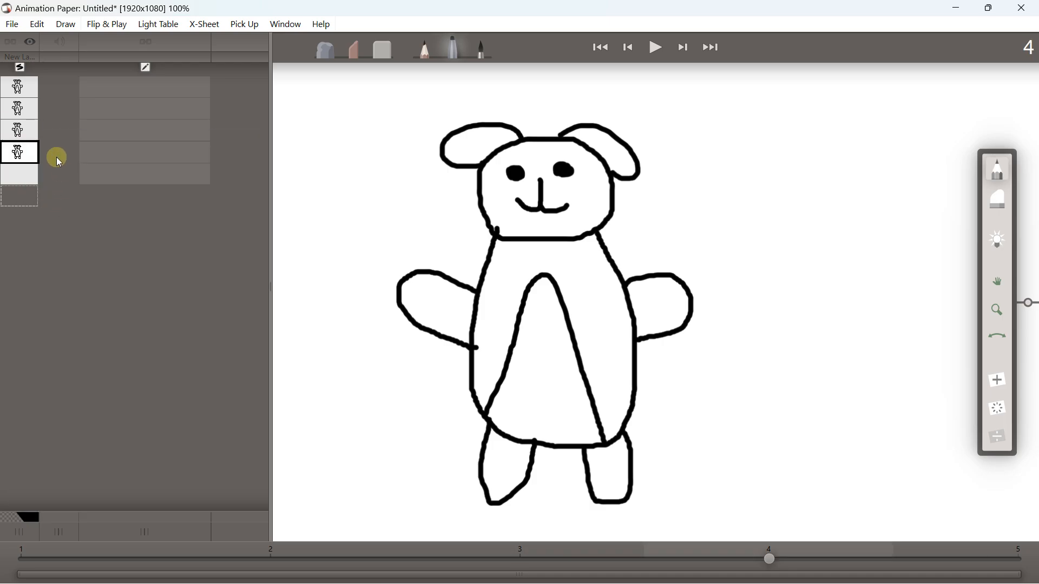
# - In frame 2, erase both filled eyes with the Vinyl Eraser and draw short closed-eye curves with the Marker
pyautogui.click(22, 95)
pyautogui.click(17, 114)
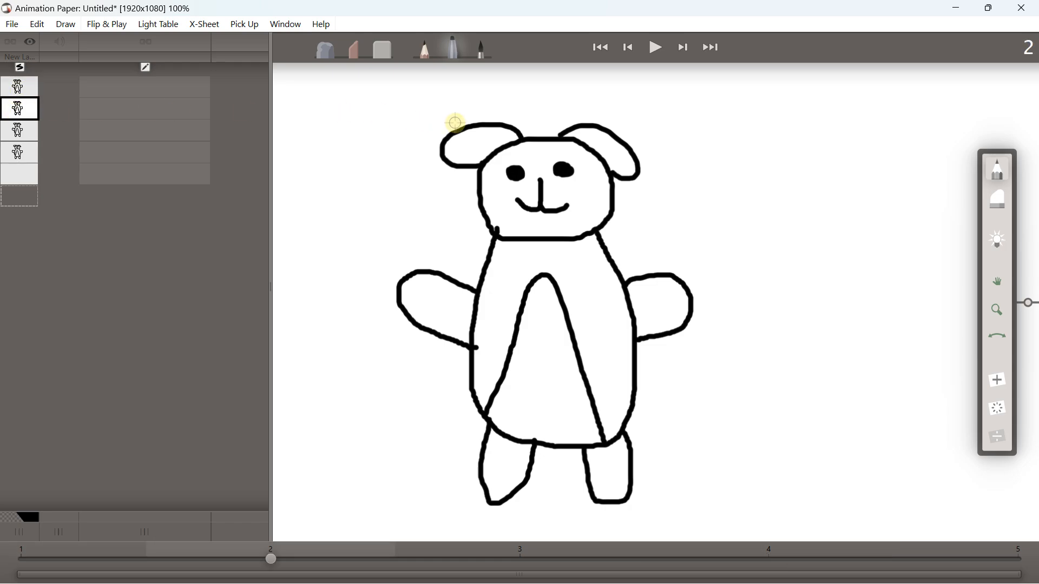
pyautogui.scroll(5, 468, 158)
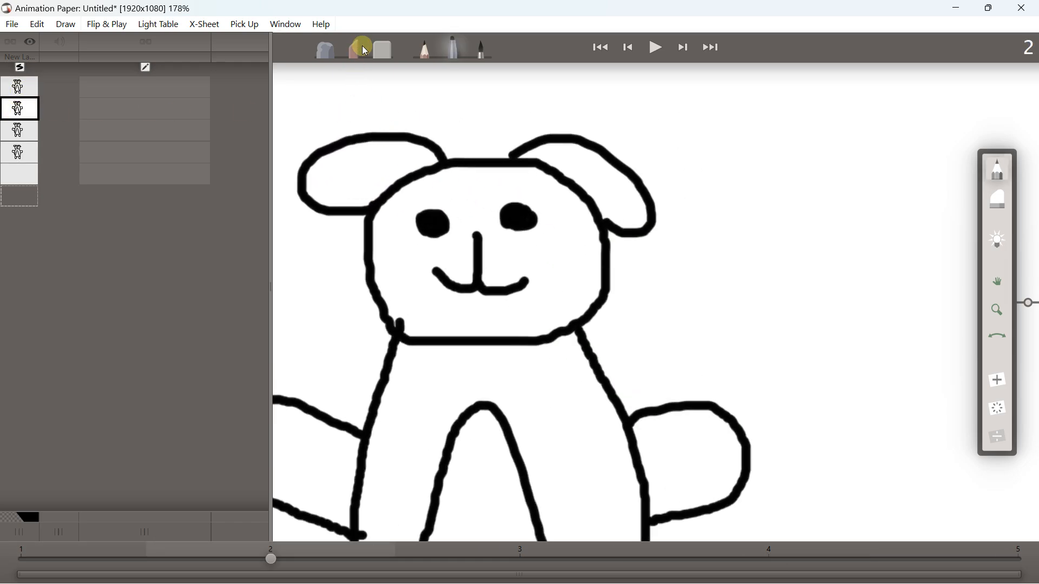
pyautogui.click(382, 48)
pyautogui.moveTo(422, 232)
pyautogui.mouseDown()
pyautogui.moveTo(446, 220)
pyautogui.moveTo(510, 220)
pyautogui.mouseUp()
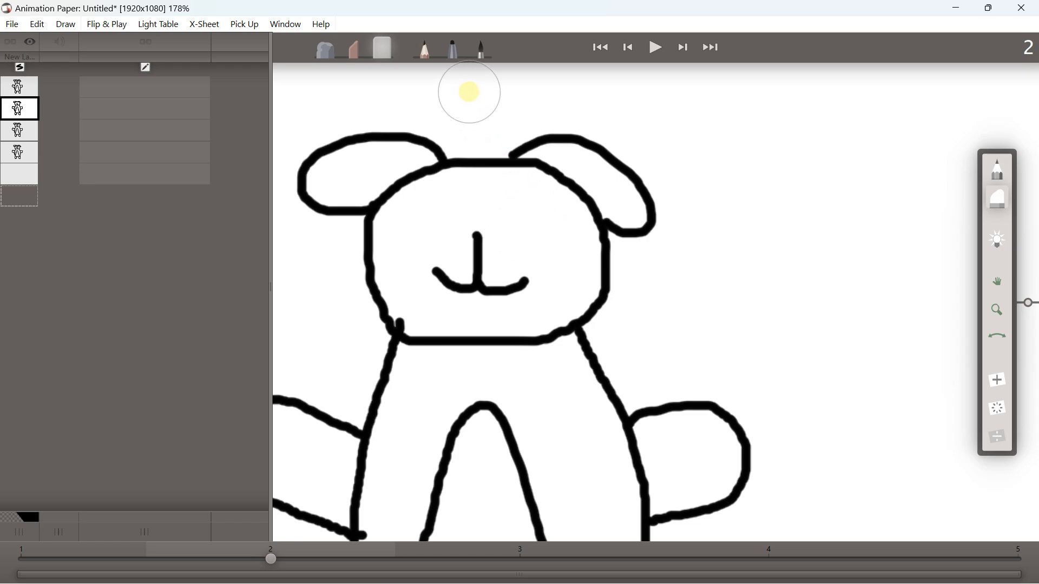
pyautogui.click(482, 52)
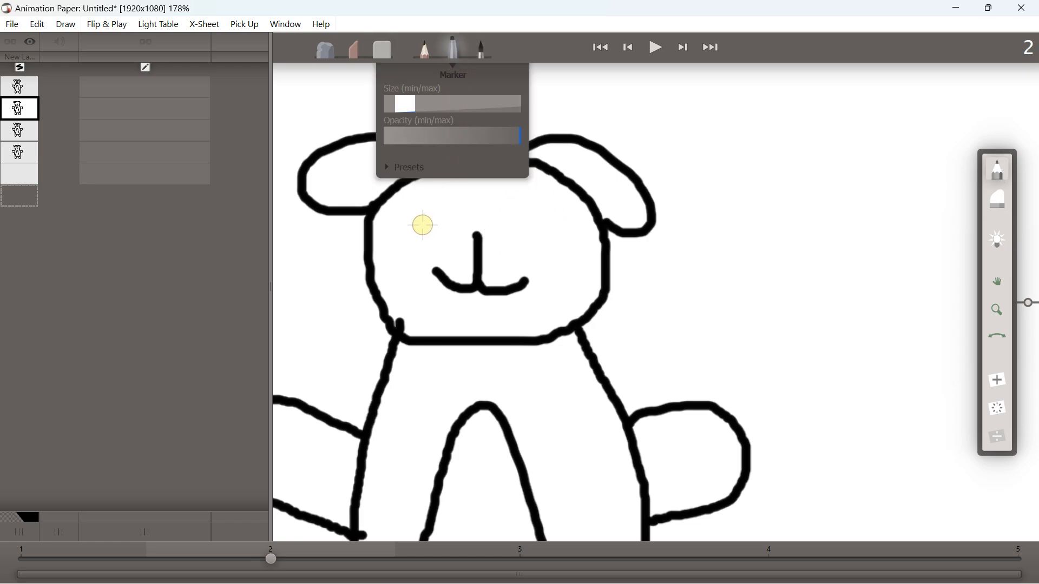
pyautogui.moveTo(409, 222)
pyautogui.mouseDown()
pyautogui.moveTo(445, 213)
pyautogui.moveTo(542, 221)
pyautogui.mouseUp()
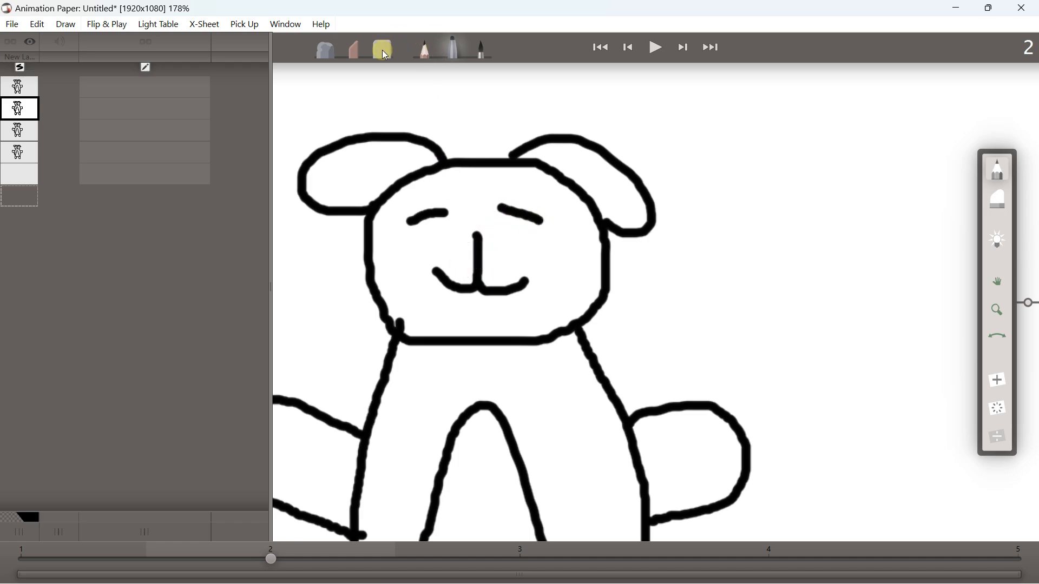
# - In frame 3, erase the smiling mouth below the nose and draw two downward-slanting lines as a sad mouth with the Marker
pyautogui.click(27, 134)
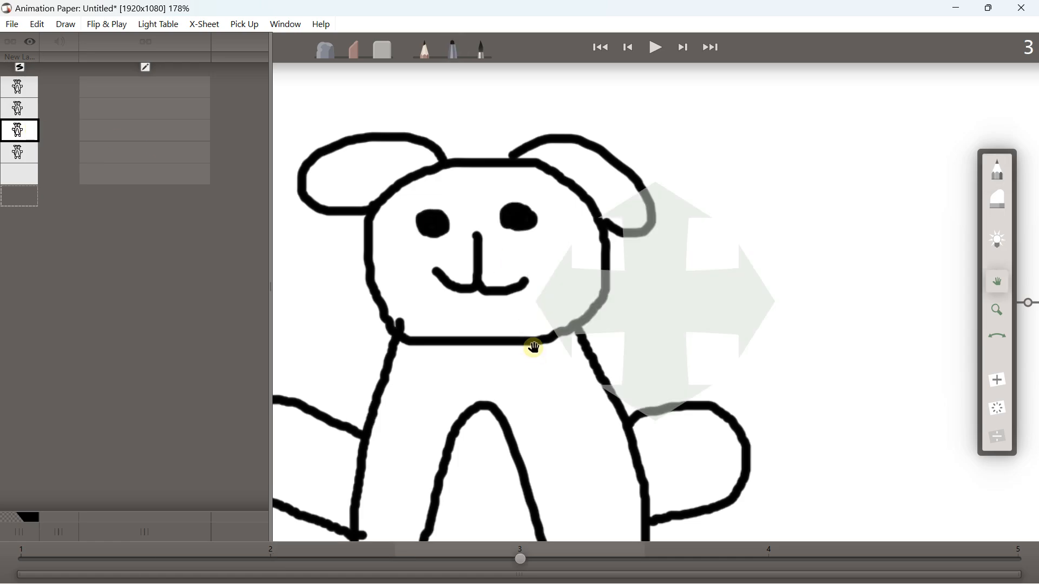
pyautogui.moveTo(533, 343)
pyautogui.mouseDown()
pyautogui.moveTo(544, 258)
pyautogui.moveTo(480, 320)
pyautogui.mouseUp()
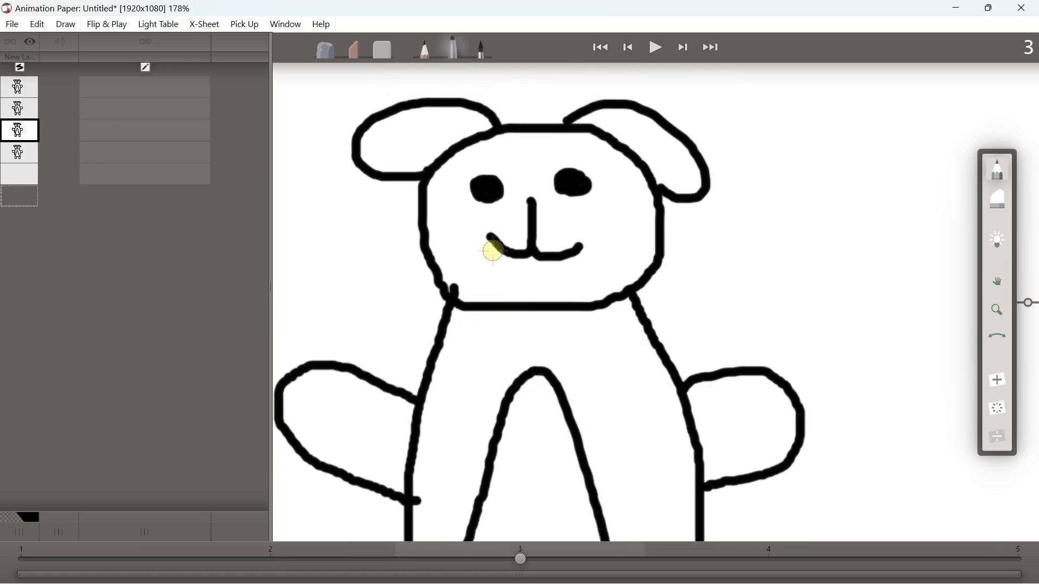
pyautogui.click(381, 50)
pyautogui.moveTo(479, 234)
pyautogui.mouseDown()
pyautogui.moveTo(510, 261)
pyautogui.moveTo(579, 249)
pyautogui.mouseUp()
pyautogui.click(450, 54)
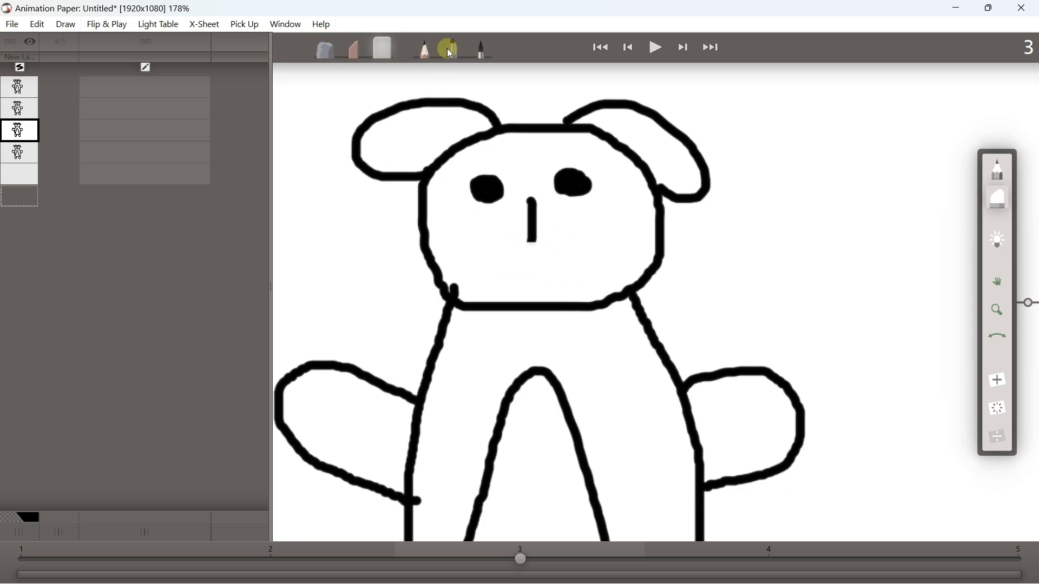
pyautogui.click(460, 50)
pyautogui.moveTo(472, 260)
pyautogui.mouseDown()
pyautogui.moveTo(516, 244)
pyautogui.moveTo(583, 259)
pyautogui.mouseUp()
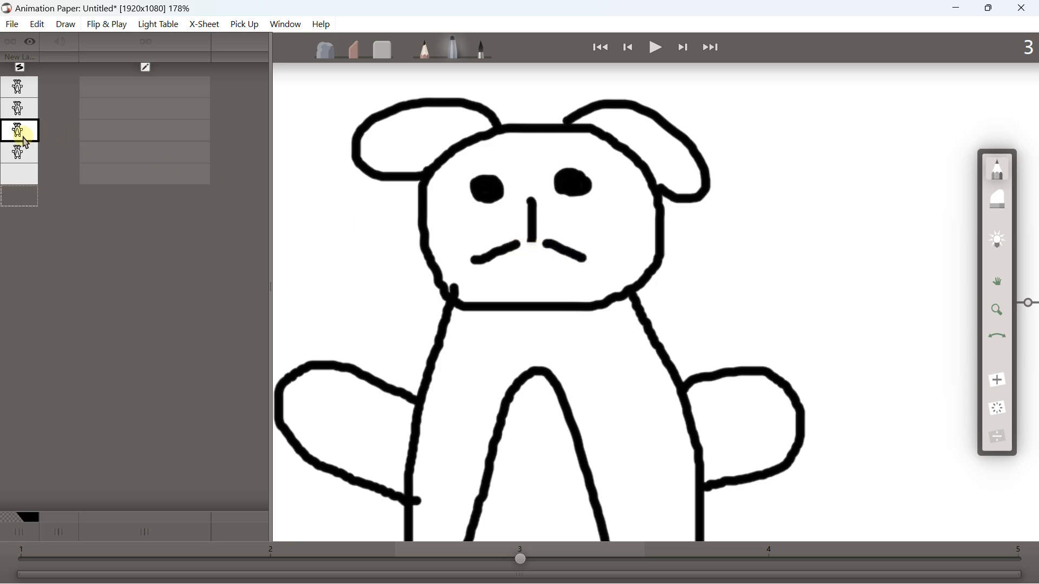
# - In frame 4, erase both of the animal's arms with the Vinyl Eraser
pyautogui.click(20, 153)
pyautogui.moveTo(447, 294); pyautogui.dragTo(523, 168)
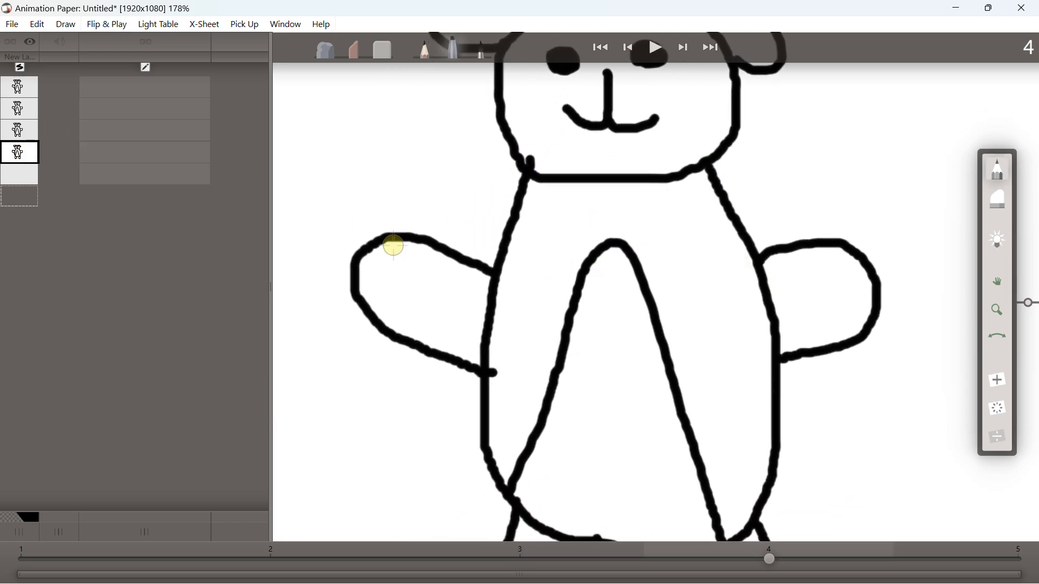
pyautogui.click(397, 52)
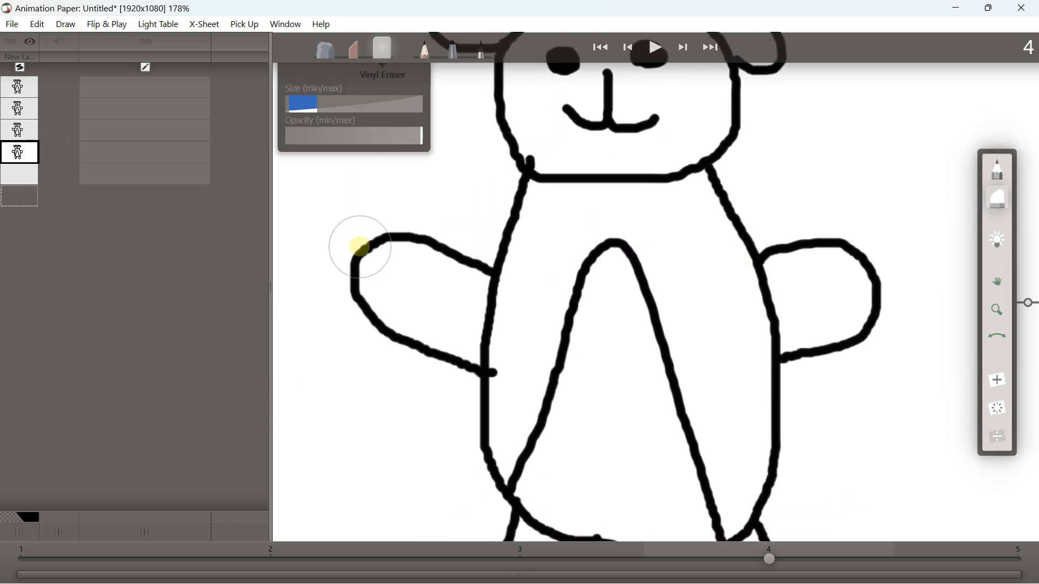
pyautogui.moveTo(359, 243)
pyautogui.mouseDown()
pyautogui.moveTo(370, 339)
pyautogui.moveTo(425, 358)
pyautogui.moveTo(433, 358)
pyautogui.moveTo(375, 314)
pyautogui.moveTo(380, 235)
pyautogui.moveTo(463, 247)
pyautogui.moveTo(445, 358)
pyautogui.moveTo(453, 369)
pyautogui.moveTo(453, 314)
pyautogui.moveTo(472, 255)
pyautogui.mouseUp()
pyautogui.moveTo(839, 271)
pyautogui.mouseDown()
pyautogui.moveTo(798, 243)
pyautogui.moveTo(822, 241)
pyautogui.moveTo(883, 283)
pyautogui.moveTo(858, 339)
pyautogui.moveTo(801, 359)
pyautogui.moveTo(801, 277)
pyautogui.moveTo(781, 232)
pyautogui.moveTo(784, 260)
pyautogui.mouseUp()
# - Draw a raised, upward-pointing arm on each side of the body in frame 4 with the Marker
pyautogui.click(459, 62)
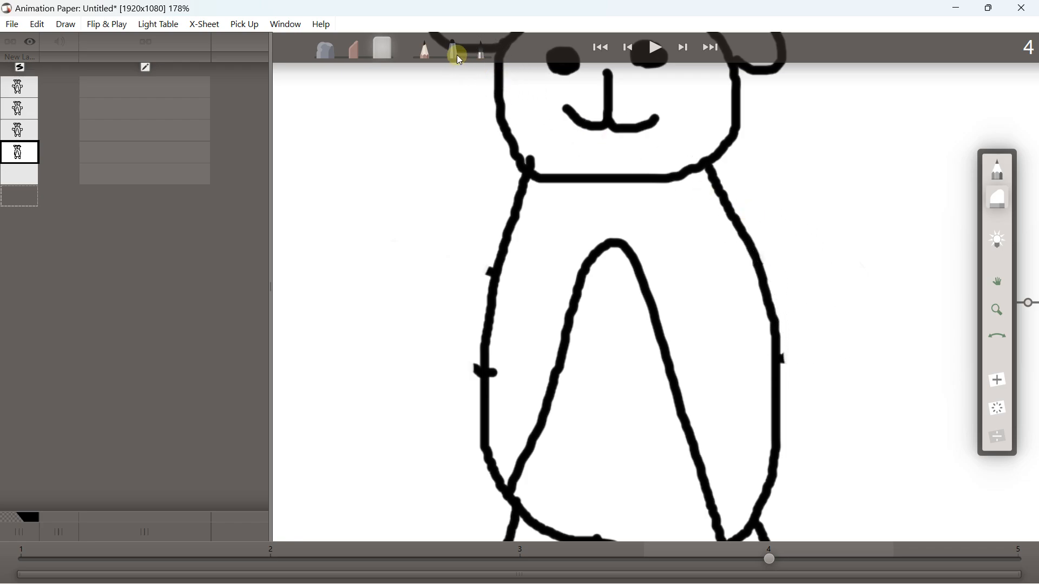
pyautogui.moveTo(489, 274)
pyautogui.mouseDown()
pyautogui.moveTo(389, 180)
pyautogui.moveTo(379, 236)
pyautogui.moveTo(428, 322)
pyautogui.moveTo(493, 373)
pyautogui.mouseUp()
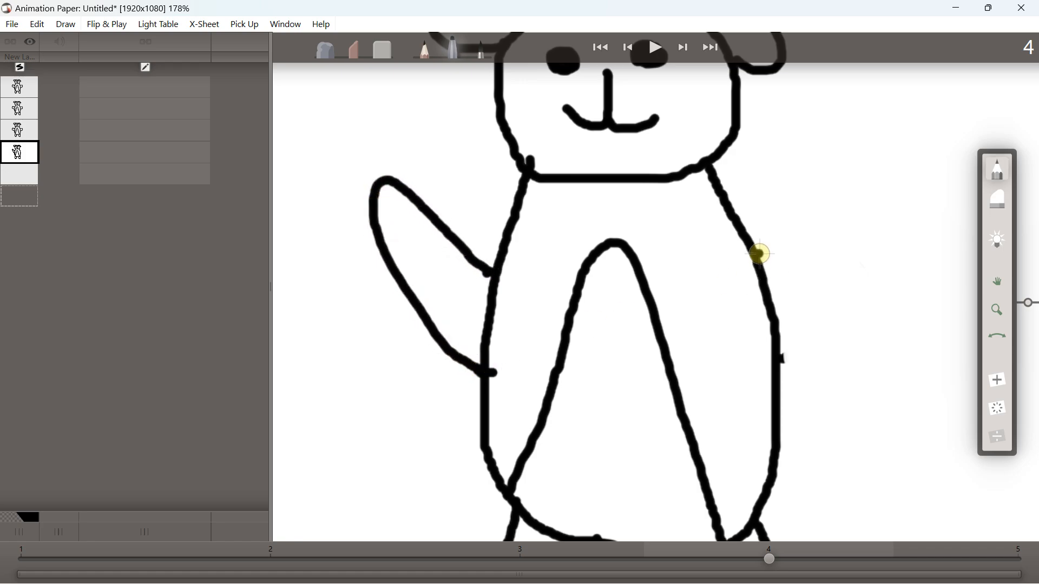
pyautogui.moveTo(760, 254)
pyautogui.mouseDown()
pyautogui.moveTo(860, 154)
pyautogui.moveTo(868, 244)
pyautogui.moveTo(826, 324)
pyautogui.moveTo(783, 361)
pyautogui.mouseUp()
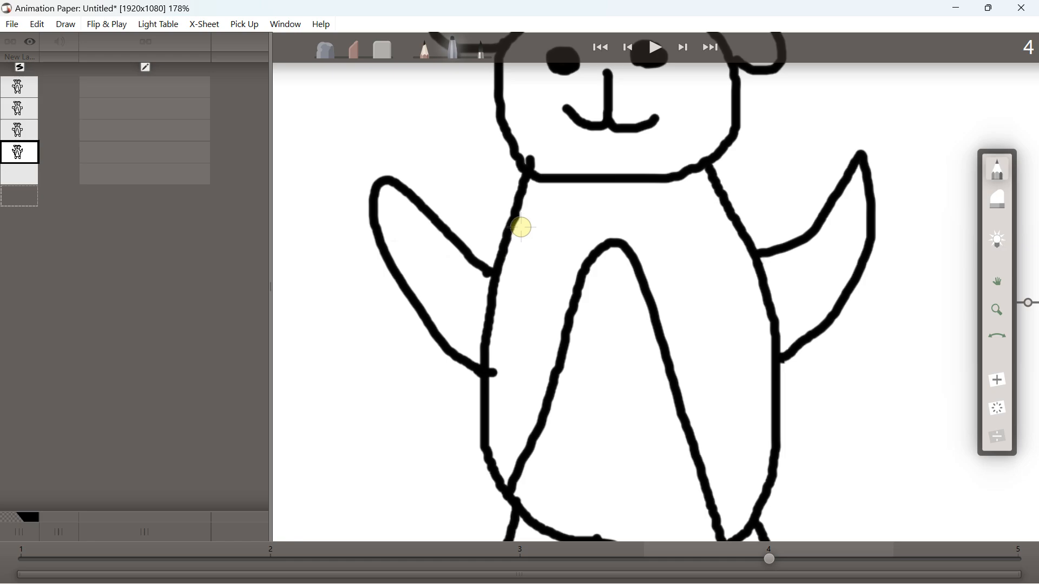
pyautogui.scroll(-5, 521, 227)
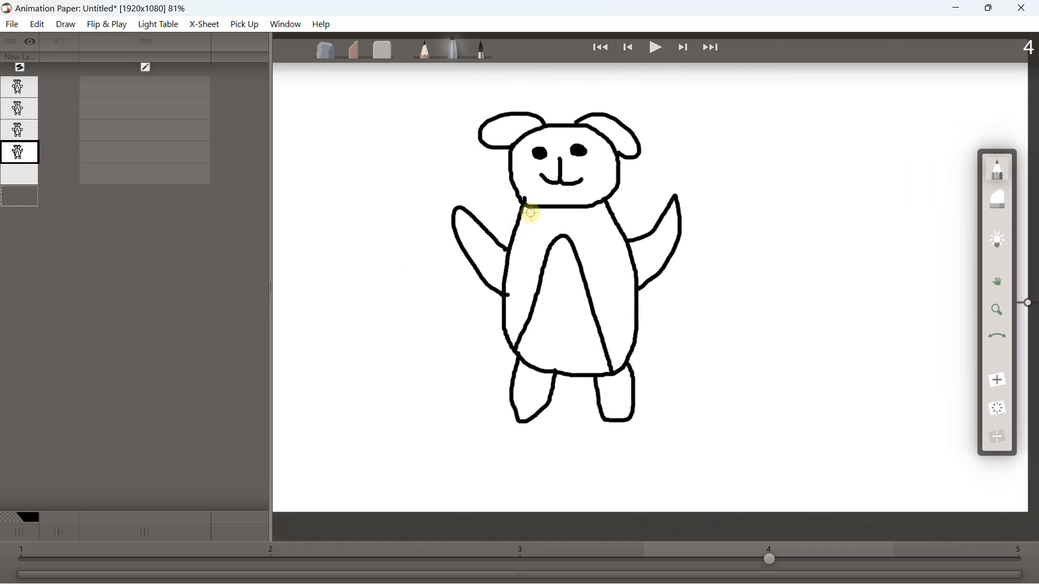
pyautogui.scroll(-1, 541, 229)
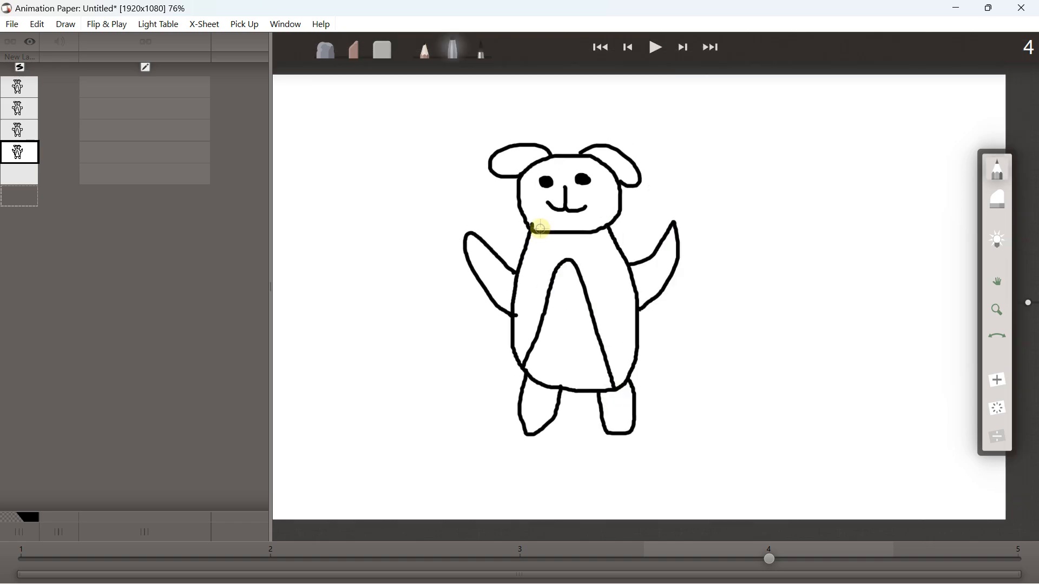
pyautogui.click(241, 25)
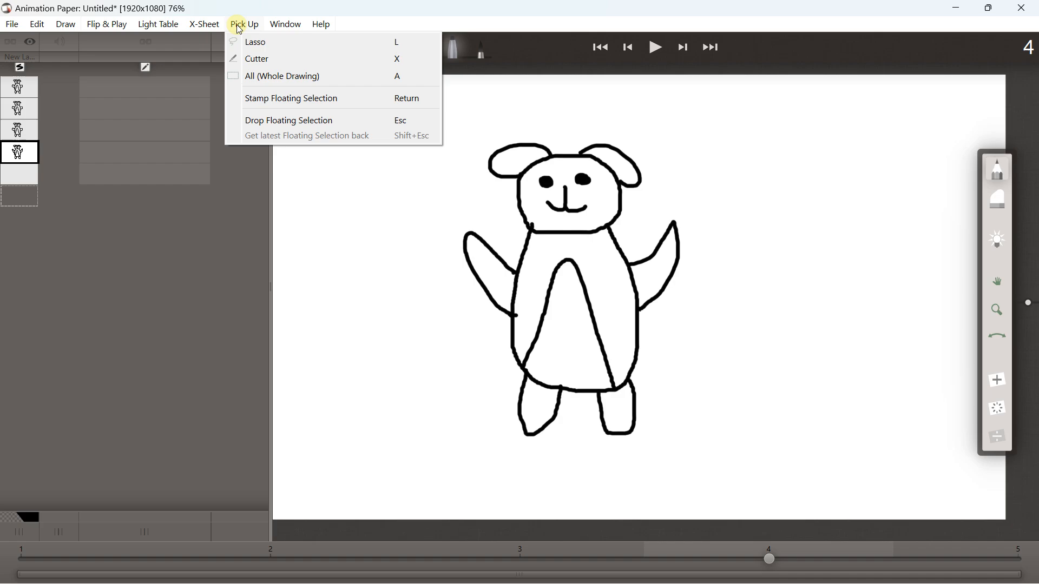
pyautogui.click(266, 77)
pyautogui.moveTo(501, 192); pyautogui.dragTo(524, 195)
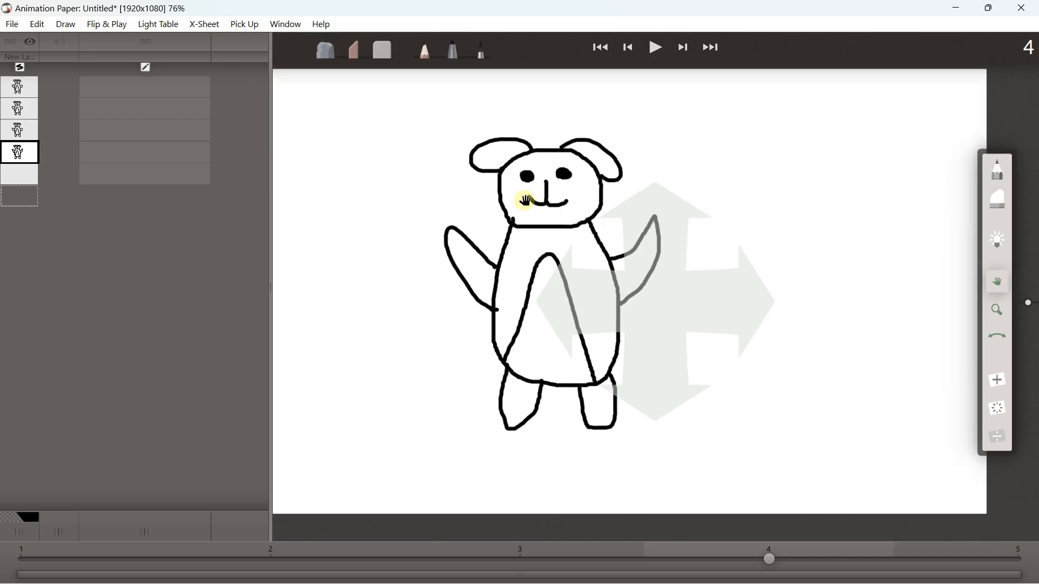
# - Extend each of the four character drawings with two clones so that each one holds for three frames
pyautogui.click(18, 88)
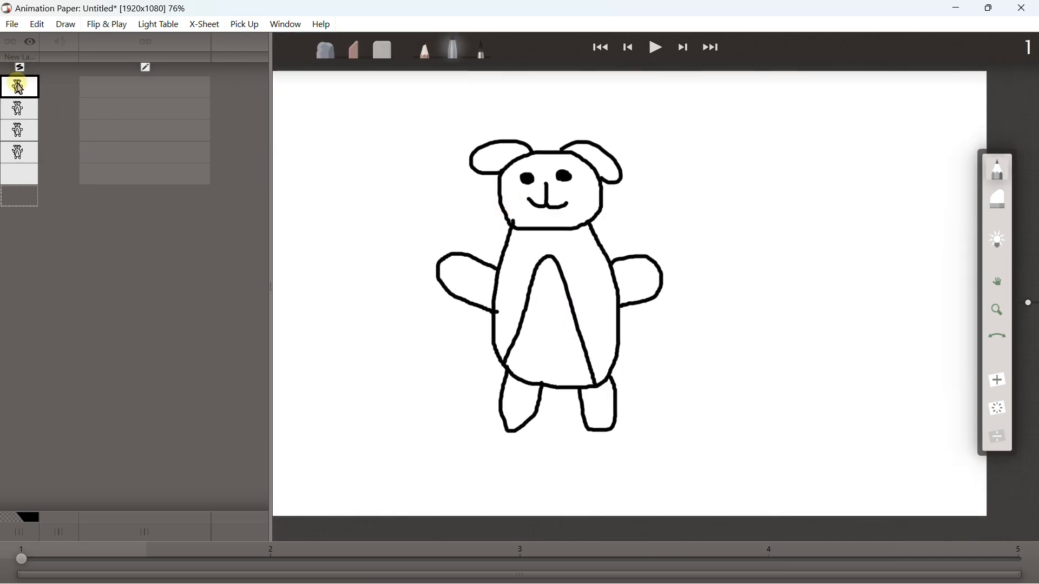
pyautogui.click(20, 108)
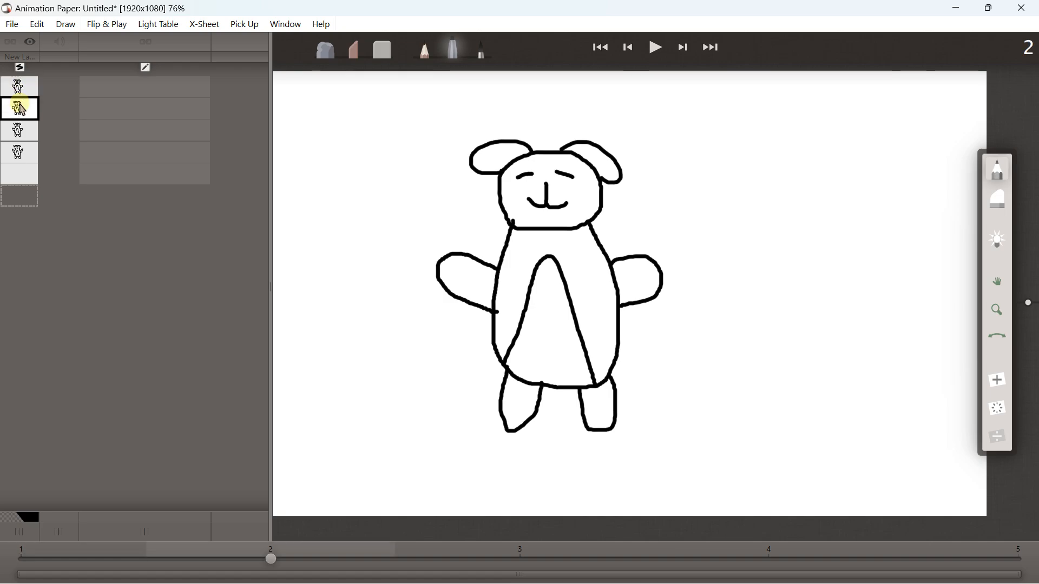
pyautogui.click(18, 130)
pyautogui.click(22, 157)
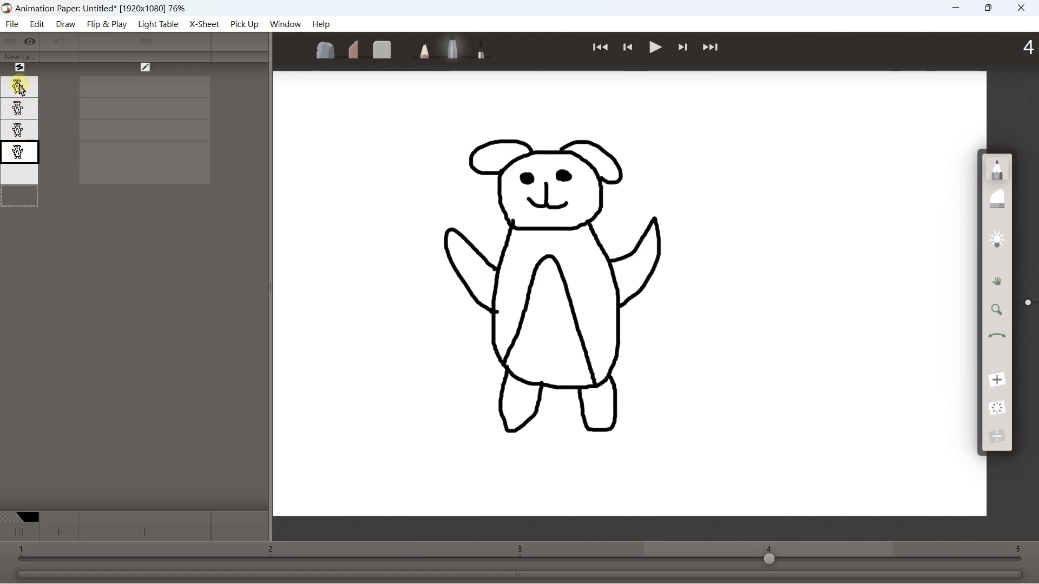
pyautogui.moveTo(18, 93); pyautogui.dragTo(18, 348)
# - Delete the blank drawing in frame 13 and stretch the hold of each of the four character drawings to four frames
pyautogui.rightClick(18, 349)
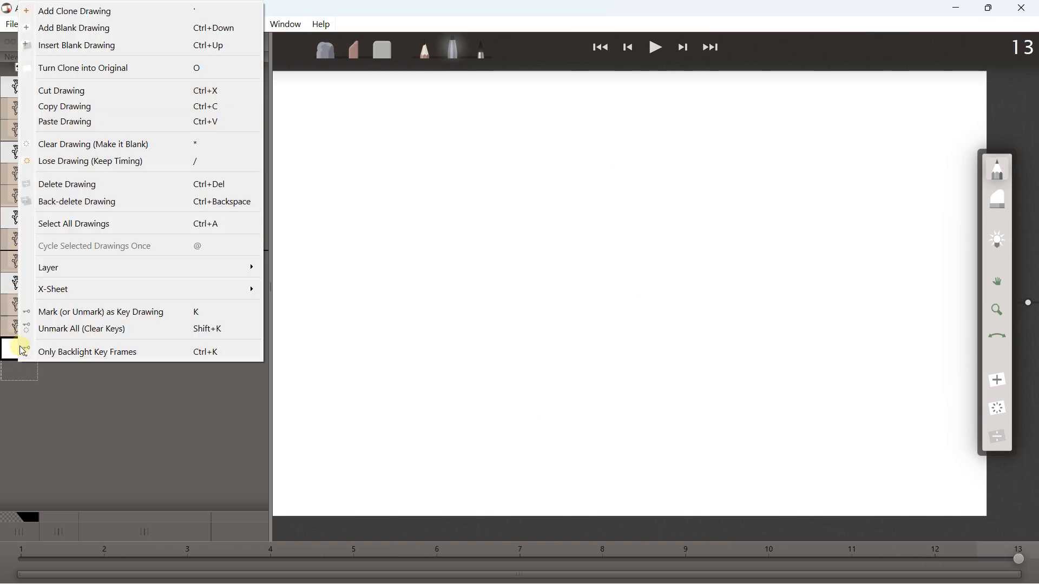
pyautogui.click(81, 188)
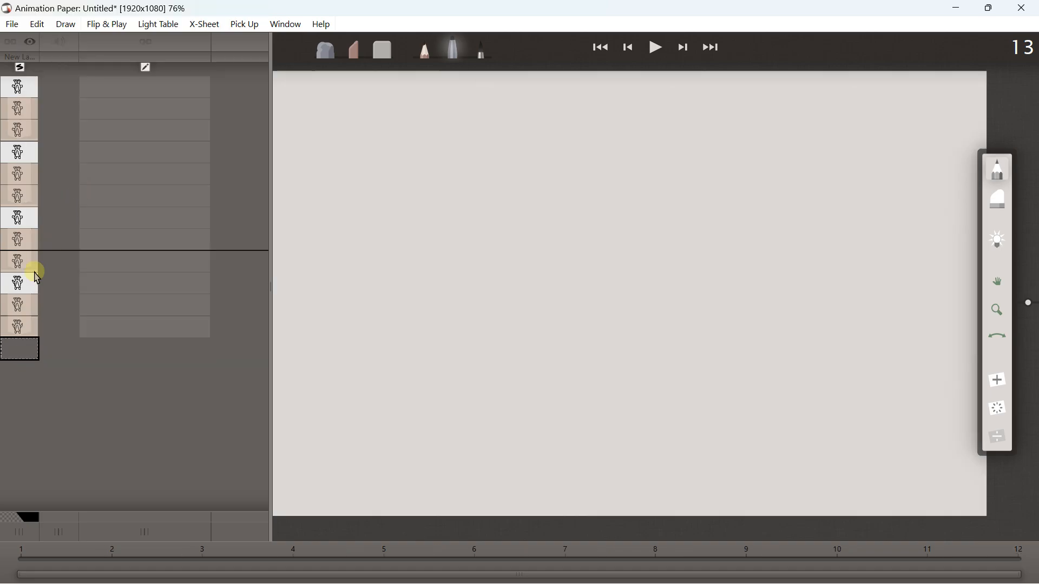
pyautogui.moveTo(18, 139); pyautogui.dragTo(19, 167)
pyautogui.click(19, 253)
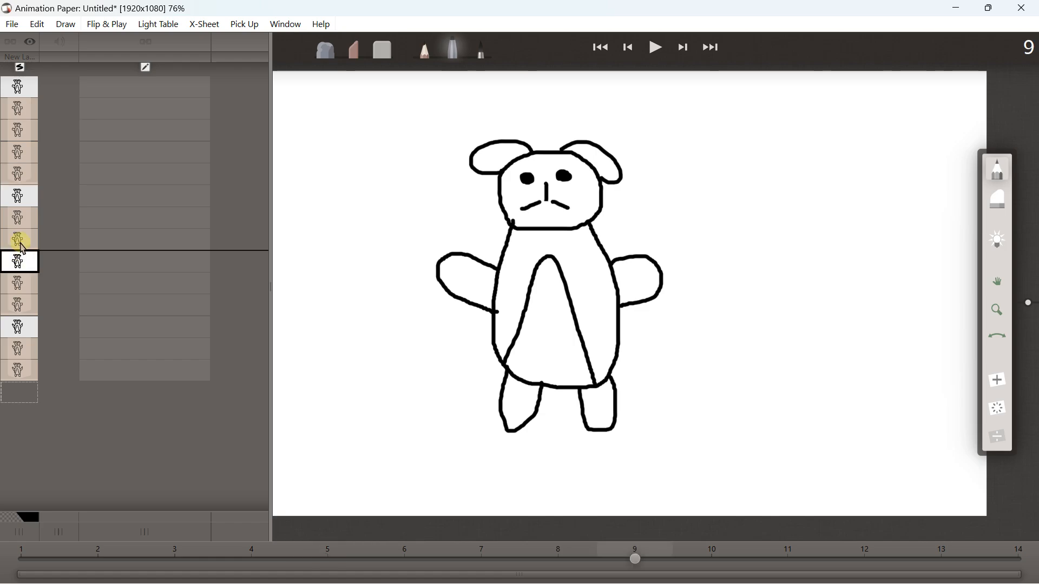
pyautogui.click(19, 239)
pyautogui.moveTo(19, 239); pyautogui.dragTo(18, 286)
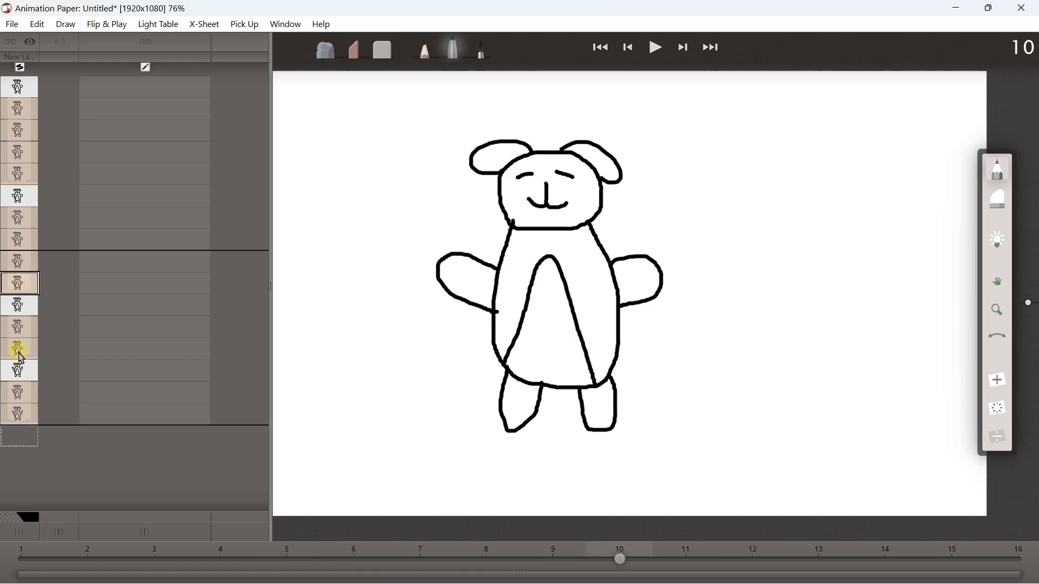
pyautogui.moveTo(18, 352); pyautogui.dragTo(17, 463)
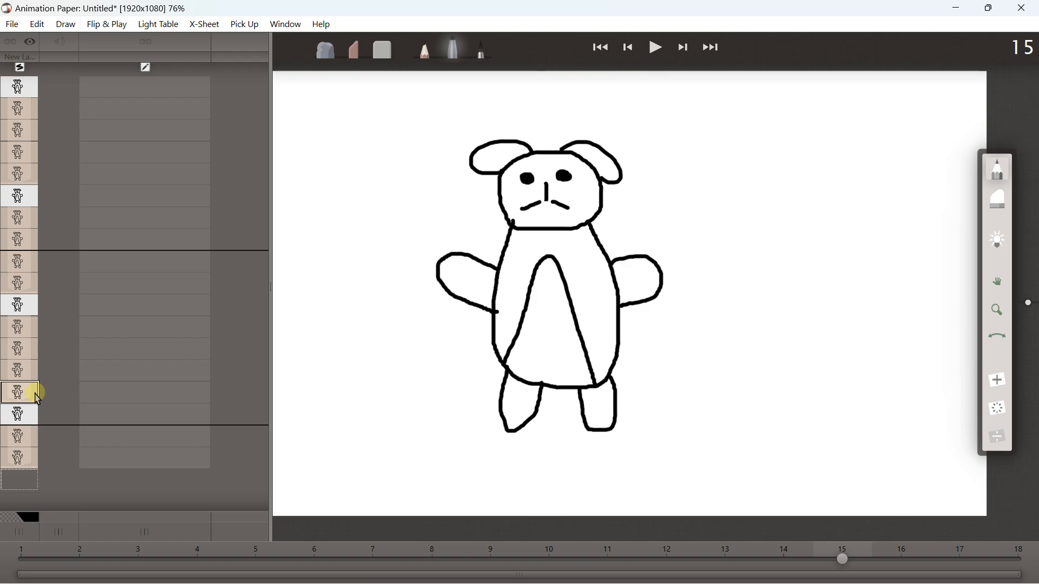
pyautogui.moveTo(35, 393); pyautogui.dragTo(32, 377)
pyautogui.moveTo(16, 286); pyautogui.dragTo(15, 263)
pyautogui.moveTo(16, 178); pyautogui.dragTo(15, 156)
pyautogui.moveTo(16, 399)
pyautogui.mouseDown()
pyautogui.moveTo(18, 435)
pyautogui.moveTo(18, 411)
pyautogui.mouseUp()
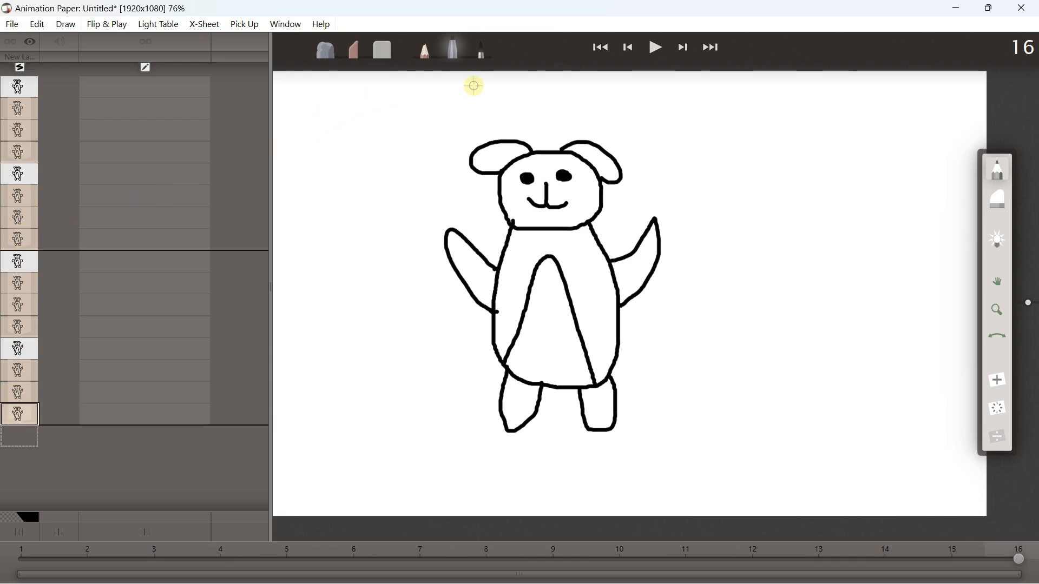
# - Play the character animation from the first frame and stop the playback
pyautogui.click(601, 48)
pyautogui.click(657, 47)
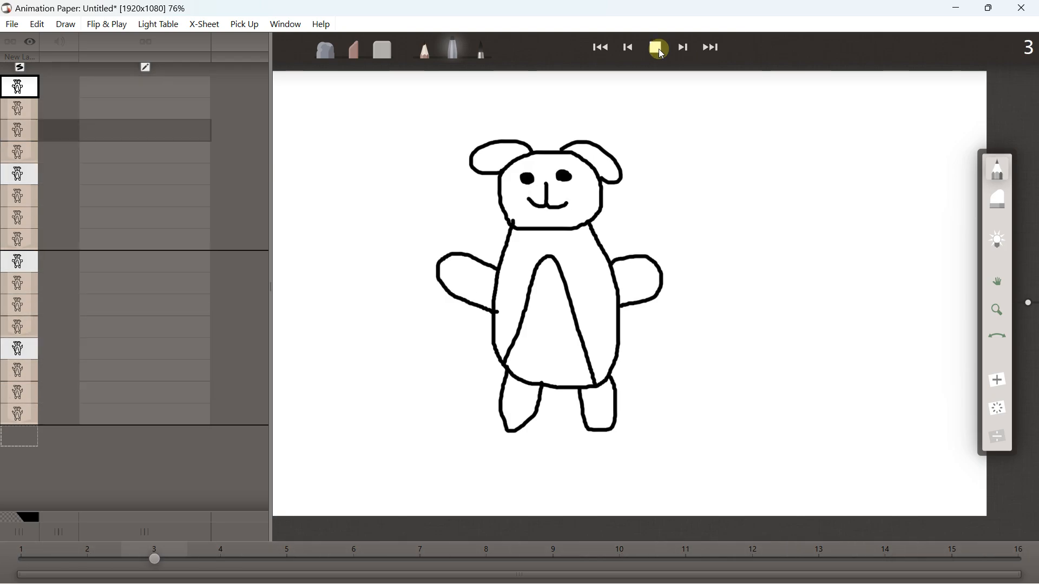
pyautogui.click(659, 50)
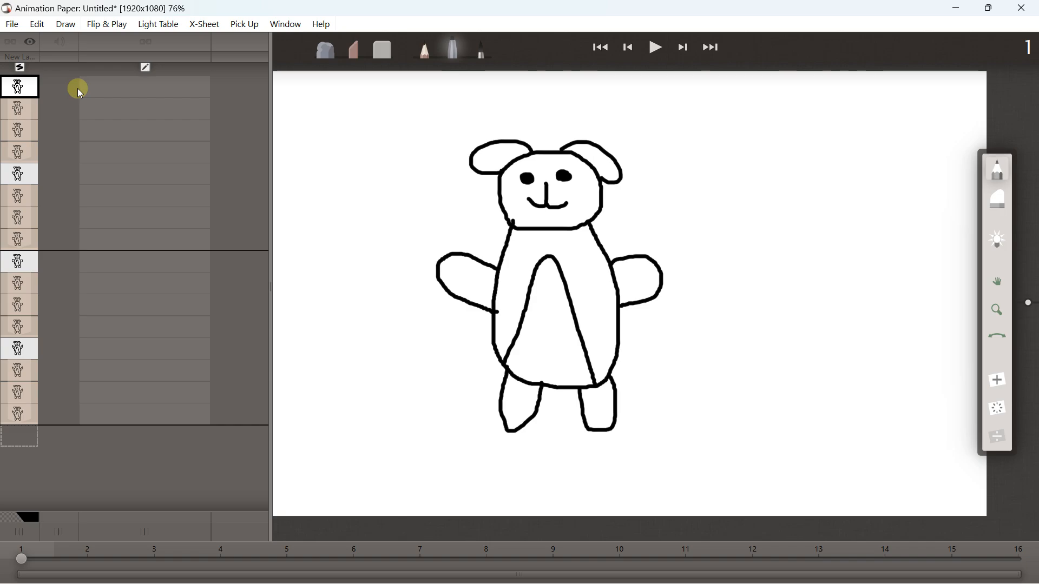
# - Select all the drawings from frame 1 to frame 16 and clear them to blank
pyautogui.scroll(-3, 633, 273)
pyautogui.scroll(-1, 633, 273)
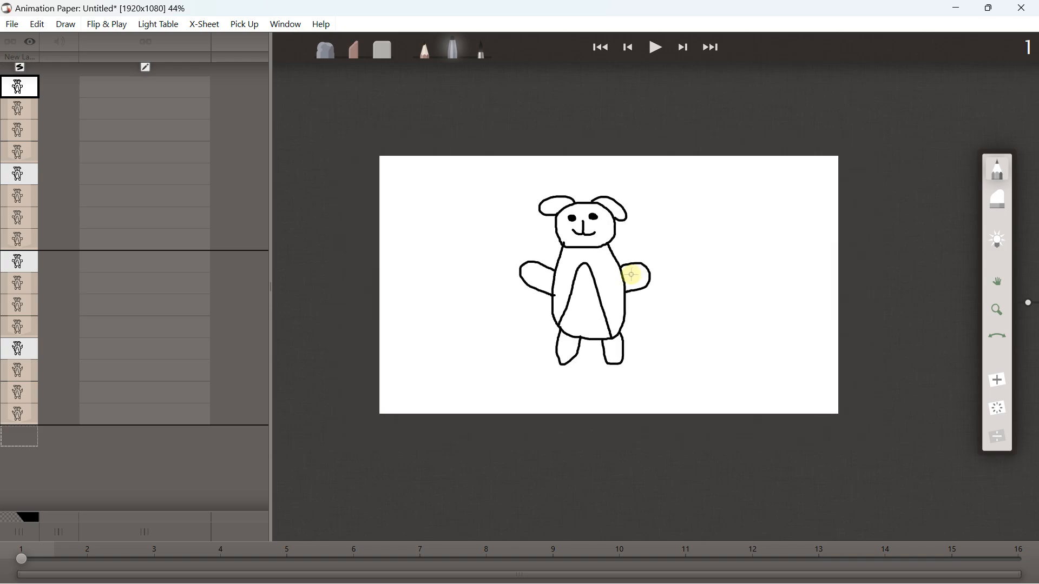
pyautogui.click(26, 90)
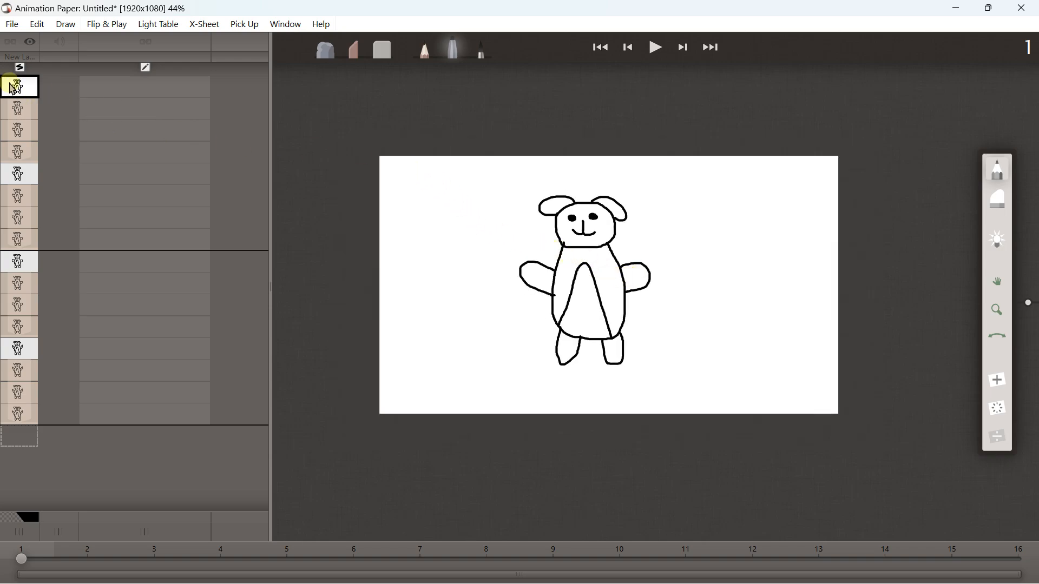
pyautogui.moveTo(26, 90); pyautogui.dragTo(26, 417)
pyautogui.rightClick(21, 414)
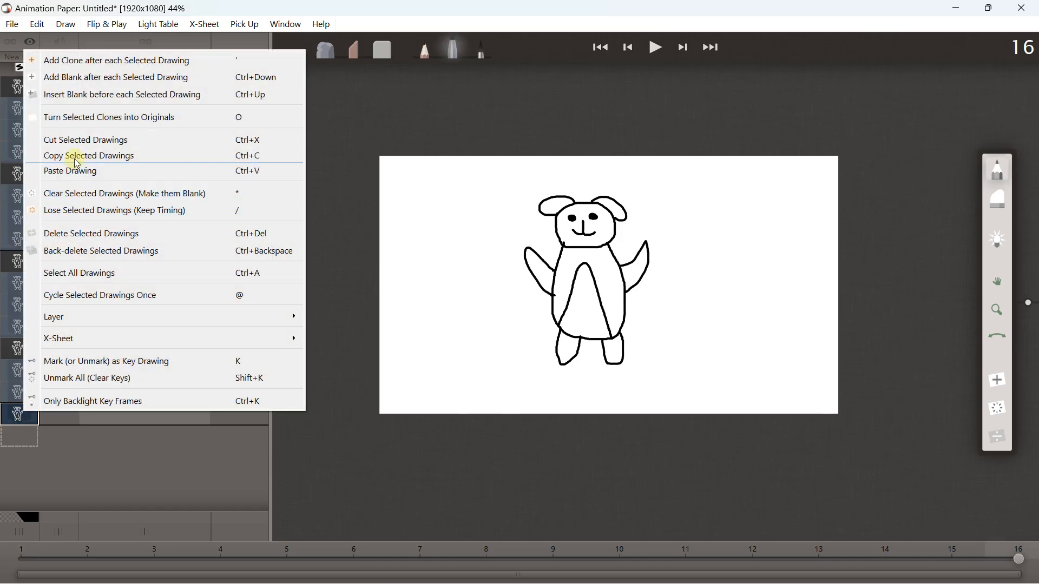
pyautogui.click(80, 194)
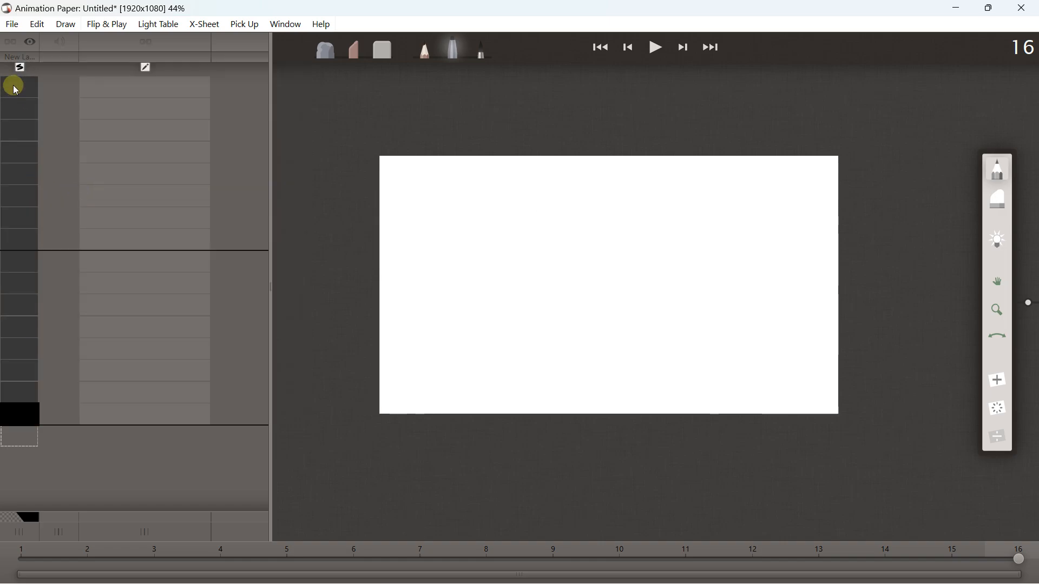
# - Delete the layer that holds the sixteen cleared drawings
pyautogui.rightClick(13, 85)
pyautogui.moveTo(84, 352)
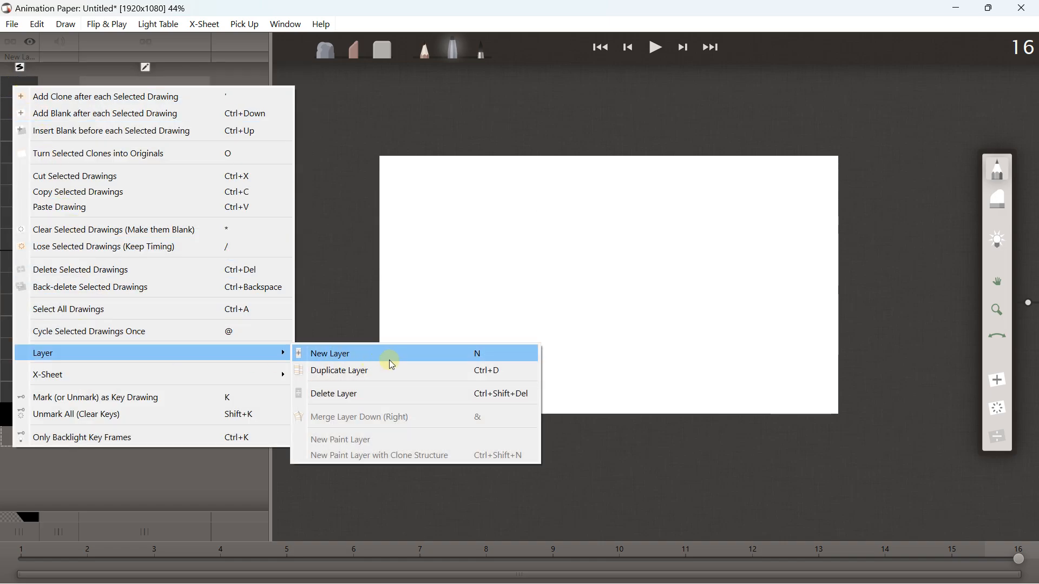
pyautogui.click(387, 393)
# - Select the grey putty-like eraser, the first of the three erasers, on the blank drawing in frame 1
pyautogui.moveTo(349, 221); pyautogui.dragTo(350, 247)
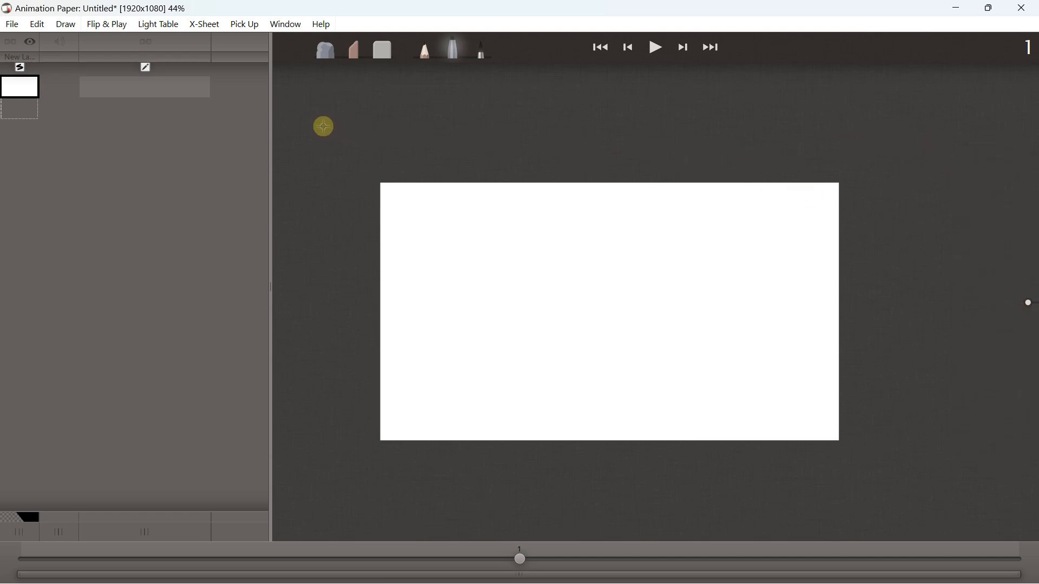
pyautogui.click(319, 64)
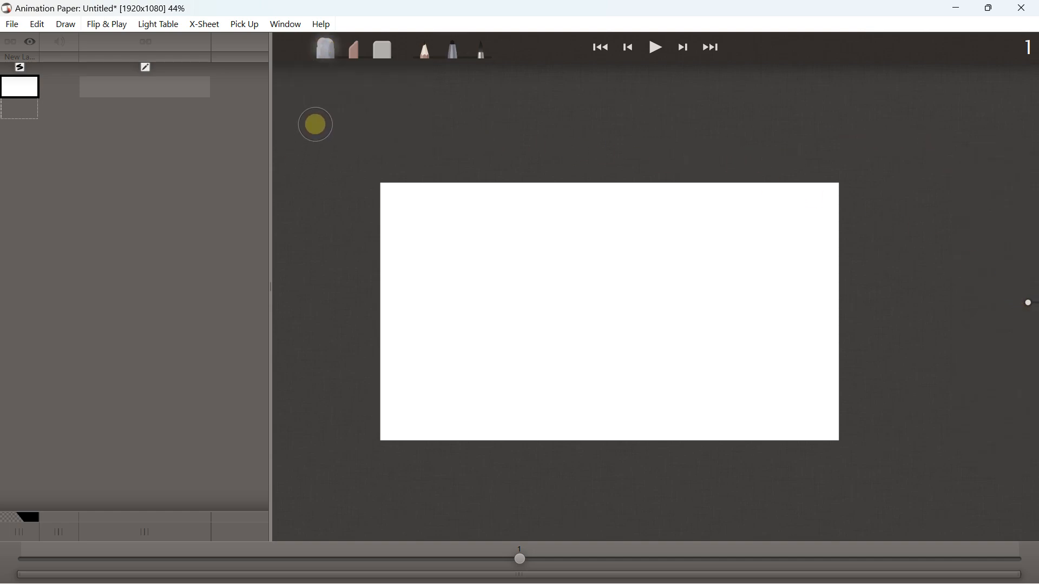